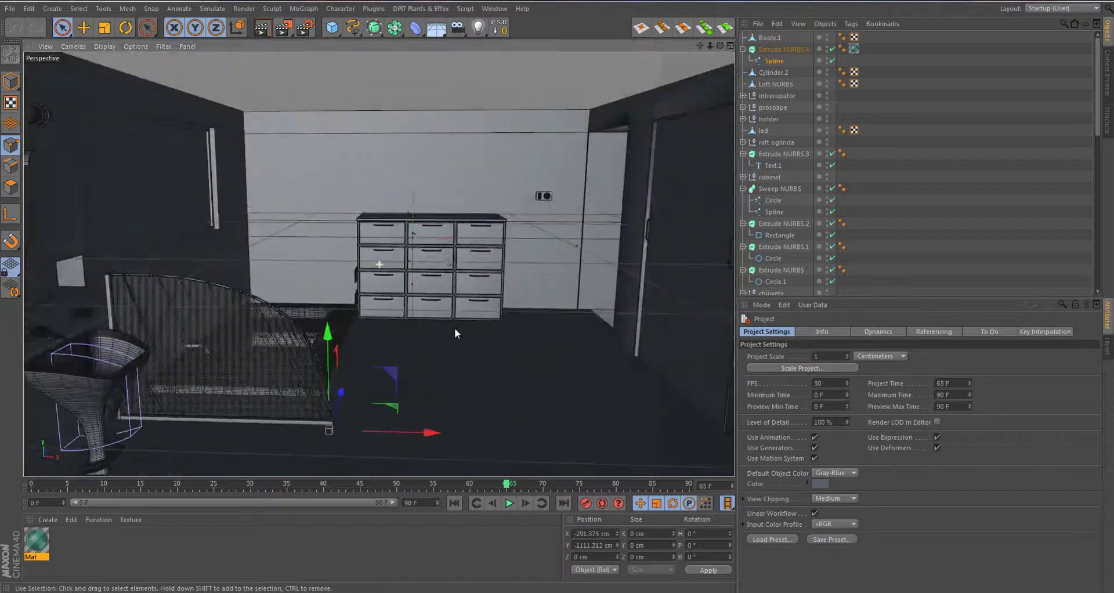
# Add a 1207 cm wide Rectangle spline, make it editable and set its interpolation to Linear
pyautogui.click(353, 28)
pyautogui.click(476, 136)
pyautogui.keyDown('alt'); pyautogui.moveTo(437, 277); pyautogui.dragTo(522, 325); pyautogui.keyUp('alt')
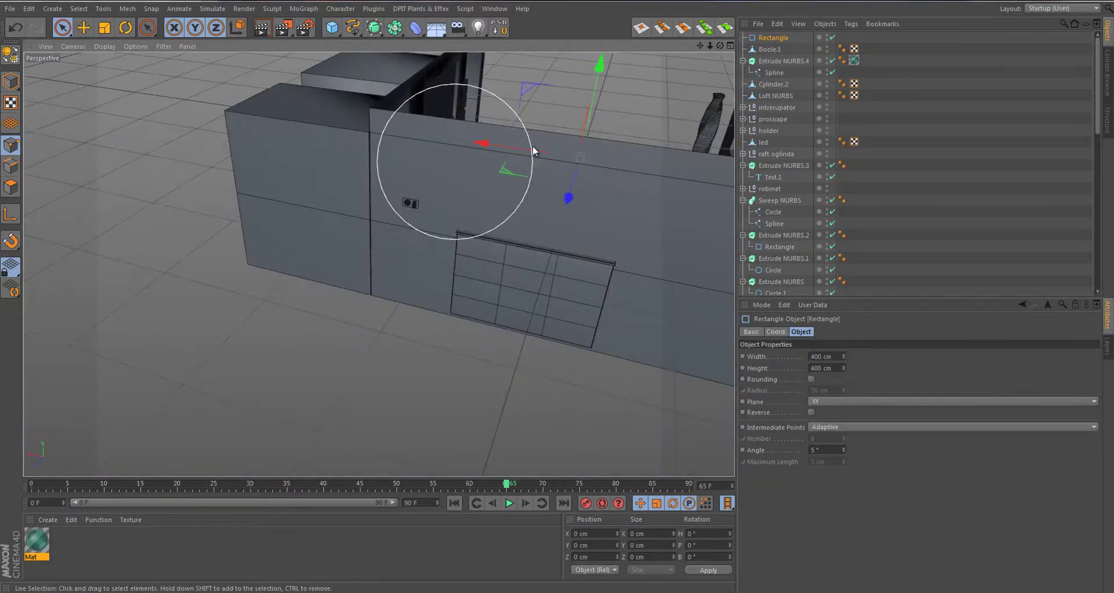
pyautogui.moveTo(843, 356); pyautogui.dragTo(839, 322)
pyautogui.keyDown('alt'); pyautogui.moveTo(482, 364); pyautogui.dragTo(844, 351); pyautogui.keyUp('alt')
pyautogui.click(812, 379)
pyautogui.press('c')
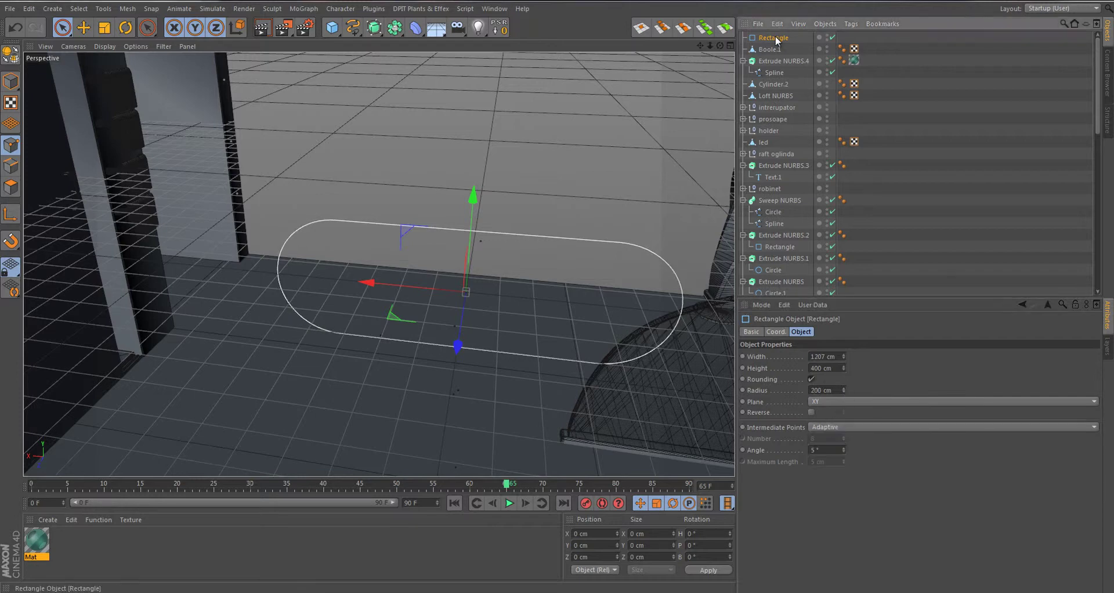
pyautogui.click(834, 356)
pyautogui.click(835, 368)
# Disconnect a corner point to open the spline and pull the freed point to the right
pyautogui.keyDown('alt'); pyautogui.moveTo(609, 261); pyautogui.dragTo(514, 194); pyautogui.keyUp('alt')
pyautogui.rightClick(639, 226)
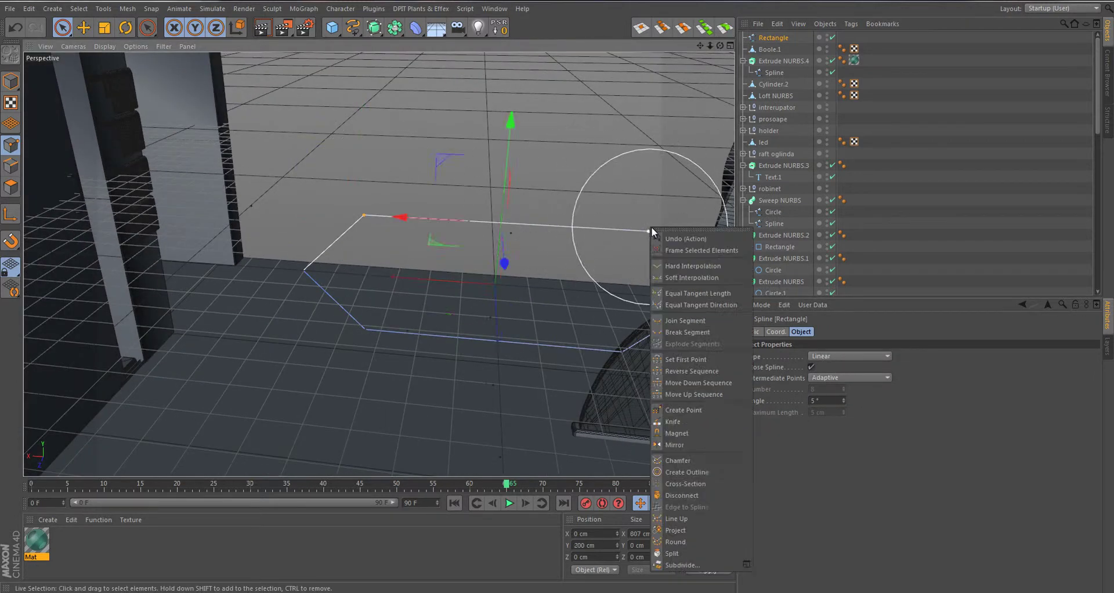
pyautogui.click(304, 271)
pyautogui.rightClick(303, 271)
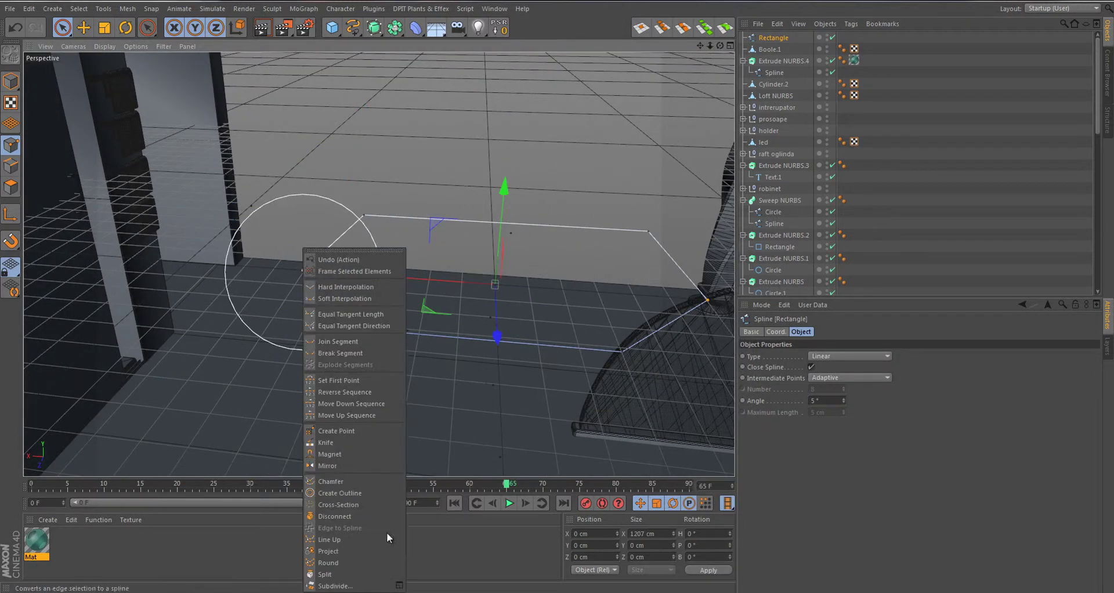
pyautogui.click(362, 513)
pyautogui.moveTo(507, 181); pyautogui.dragTo(726, 253)
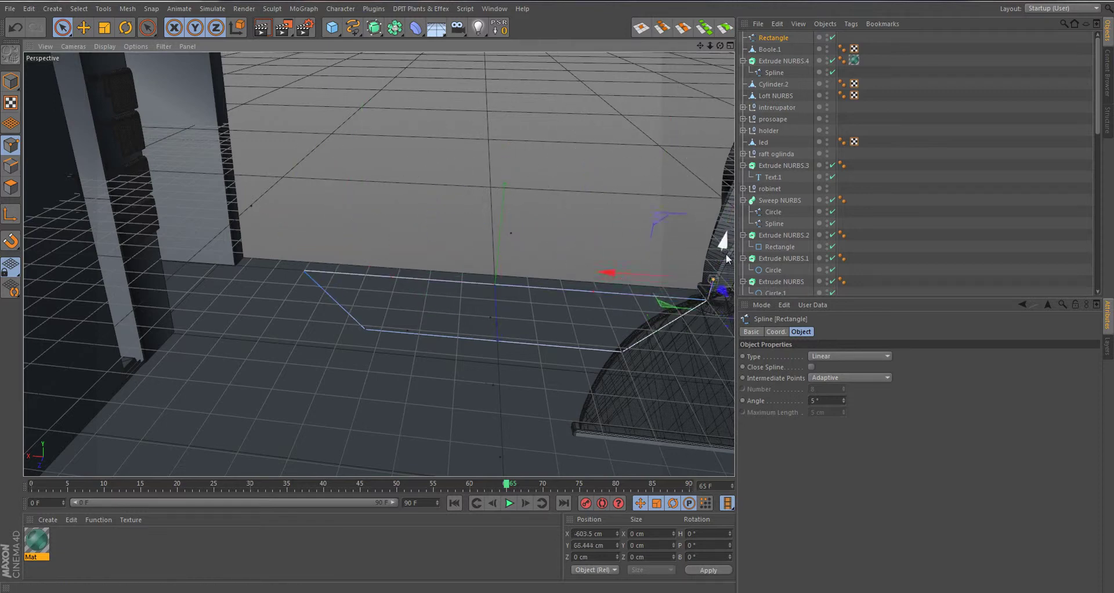
# Switch the viewport to a maximized Front view
pyautogui.keyDown('alt'); pyautogui.moveTo(315, 186); pyautogui.dragTo(473, 254); pyautogui.keyUp('alt')
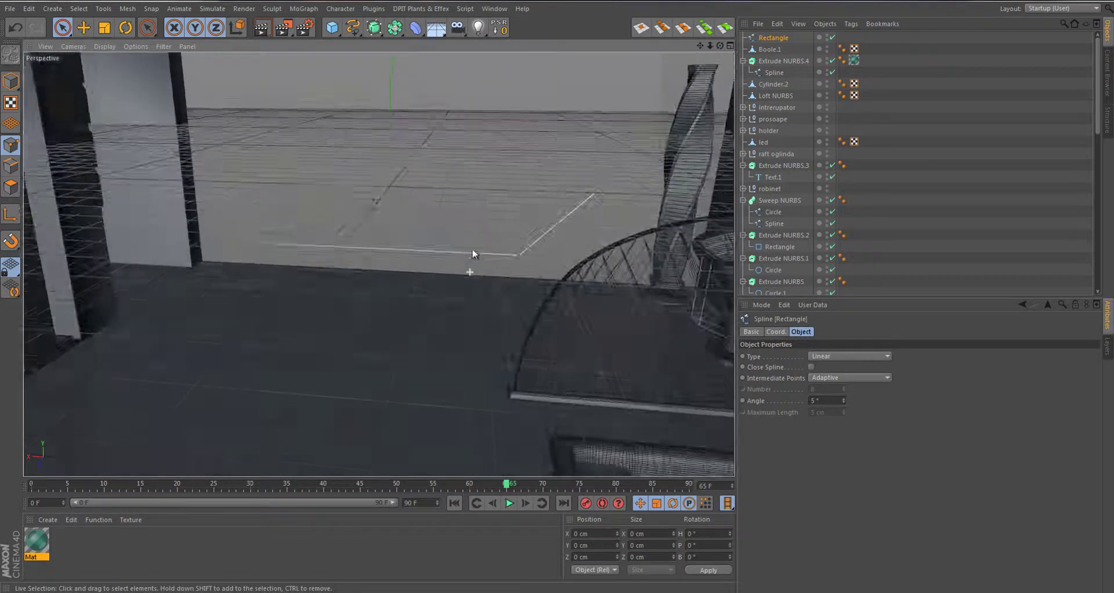
pyautogui.middleClick(473, 254)
pyautogui.middleClick(569, 378)
# Select the Rectangle path and switch to the Move tool in the Front view
pyautogui.click(768, 49)
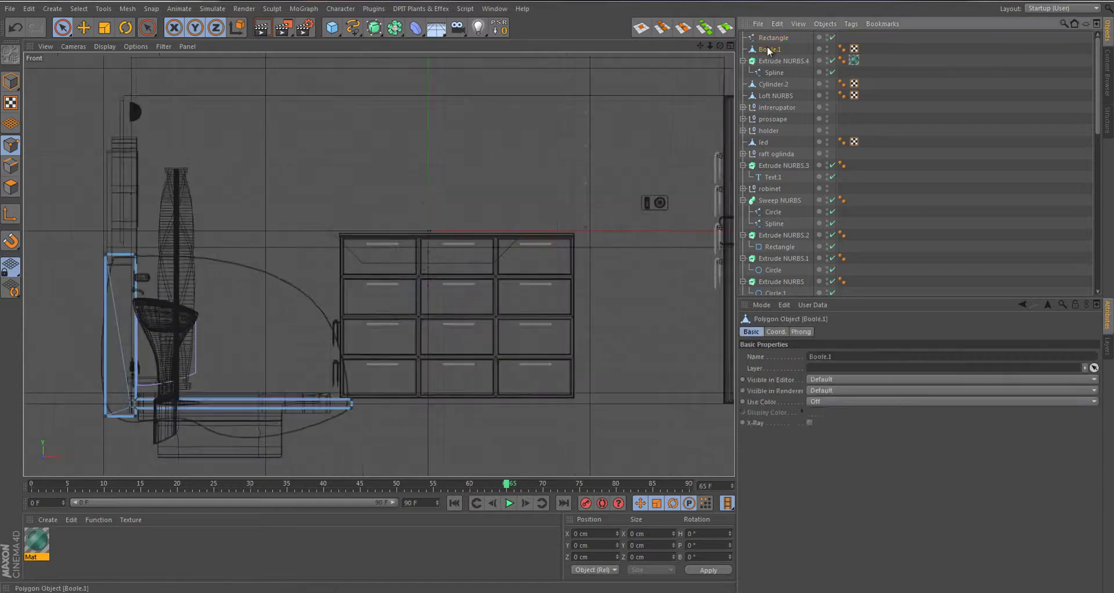
pyautogui.click(774, 38)
pyautogui.keyDown('alt'); pyautogui.moveTo(335, 219); pyautogui.dragTo(263, 208, button='middle'); pyautogui.keyUp('alt')
pyautogui.press('e')
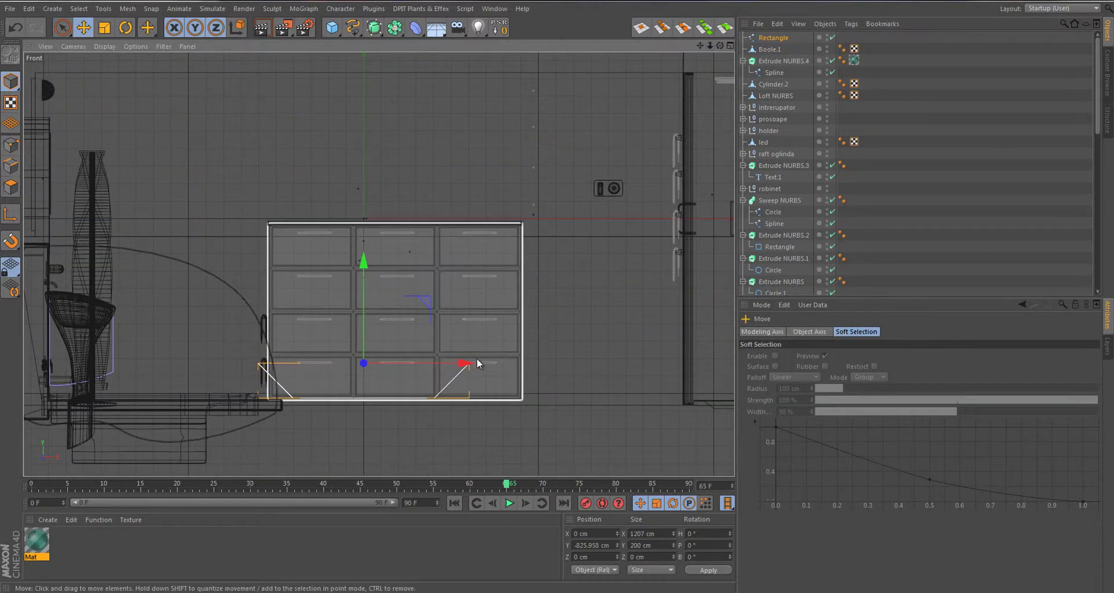
# Add a cube and enter its Size values, ending with a 32 cm Y size
pyautogui.click(331, 27)
pyautogui.scroll(3, 431, 187)
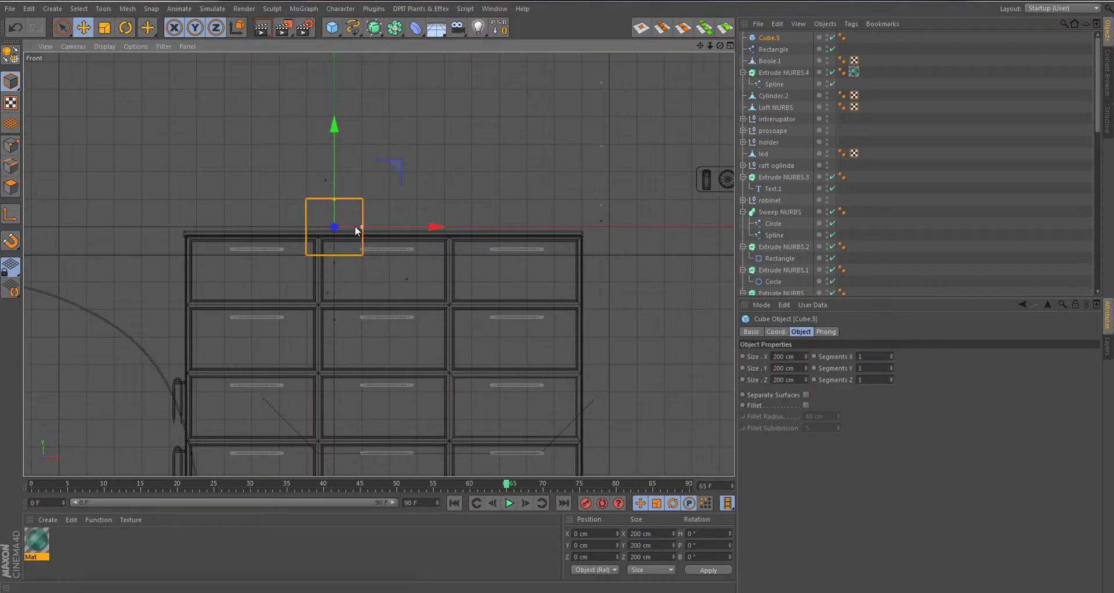
pyautogui.doubleClick(773, 356)
pyautogui.write('80')
pyautogui.press('Tab')
pyautogui.write('80')
pyautogui.press('Return')
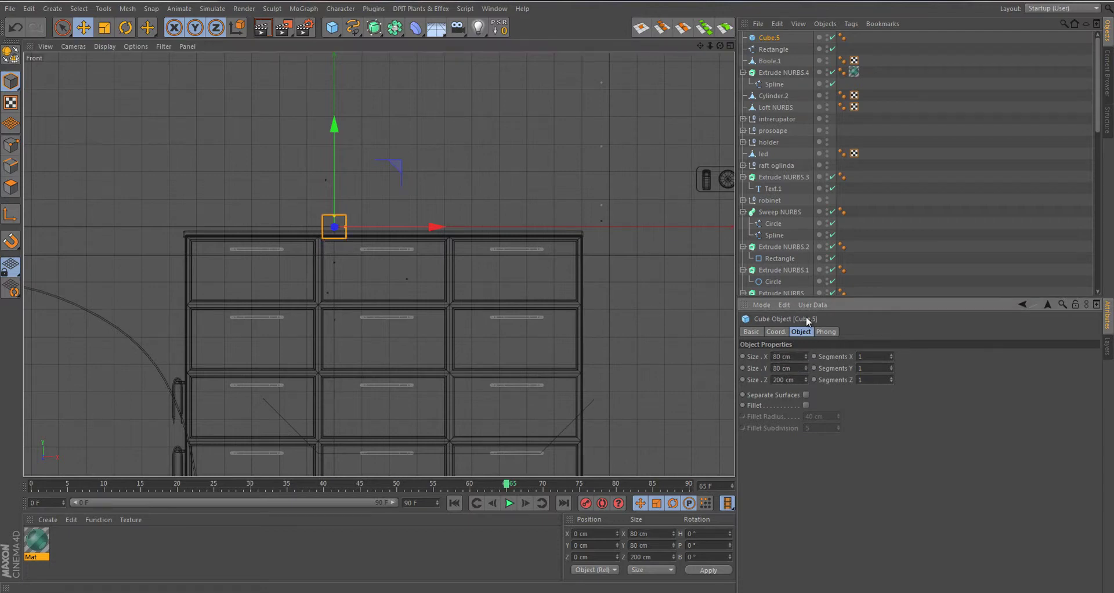
pyautogui.scroll(3, 559, 312)
pyautogui.press('Tab')
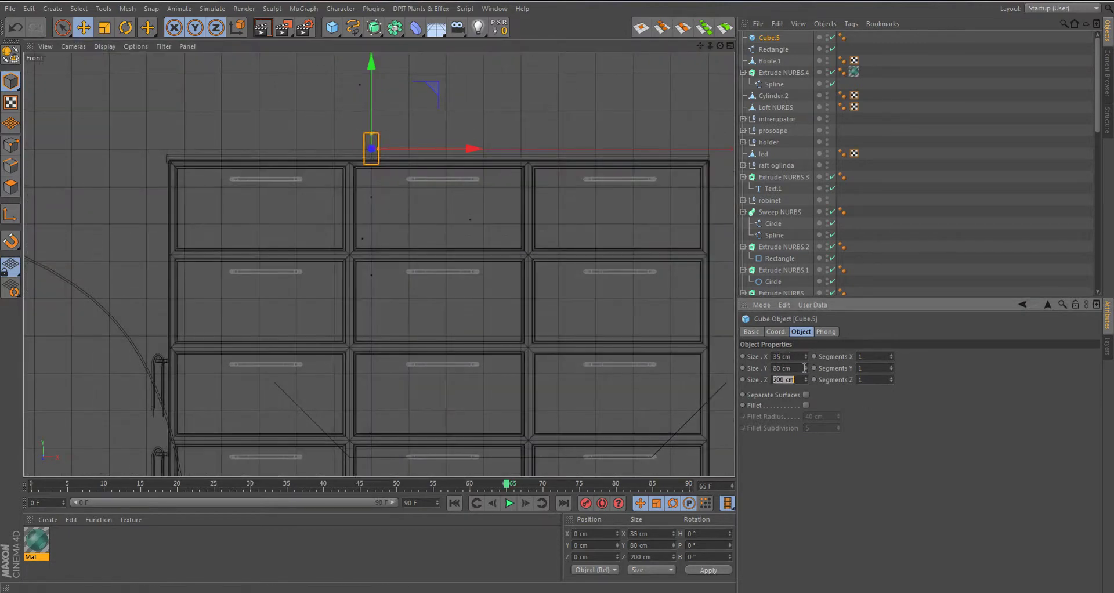
pyautogui.write('32')
pyautogui.press('Return')
# Enable a 5 cm edge fillet and stretch the cube to about 488 cm long
pyautogui.click(806, 405)
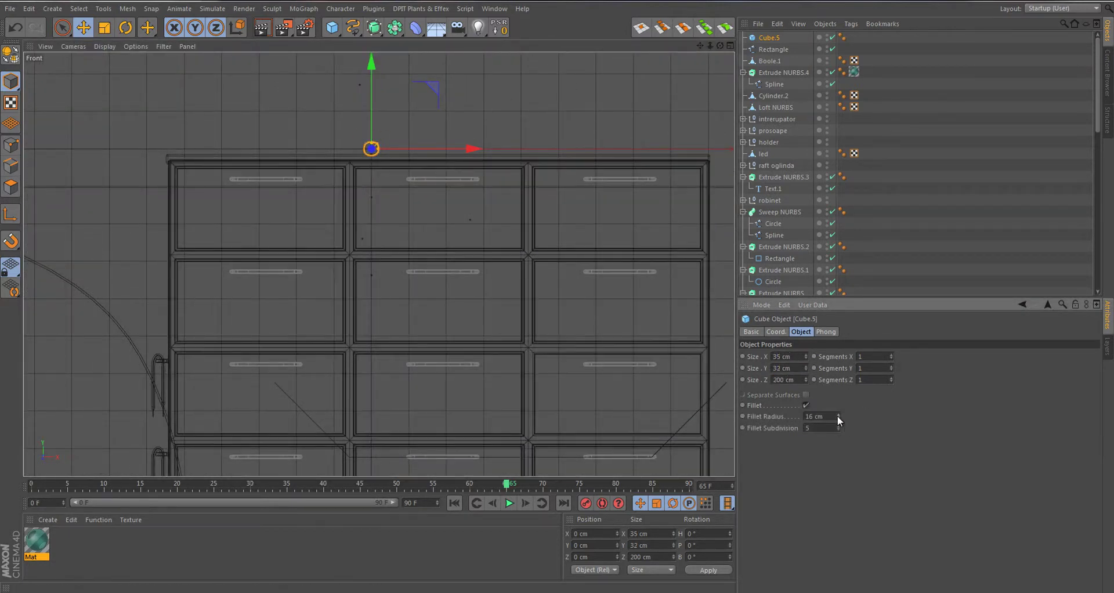
pyautogui.press('F1')
pyautogui.moveTo(301, 286)
pyautogui.mouseDown()
pyautogui.moveTo(316, 311)
pyautogui.moveTo(406, 262)
pyautogui.moveTo(506, 166)
pyautogui.moveTo(385, 108)
pyautogui.mouseUp()
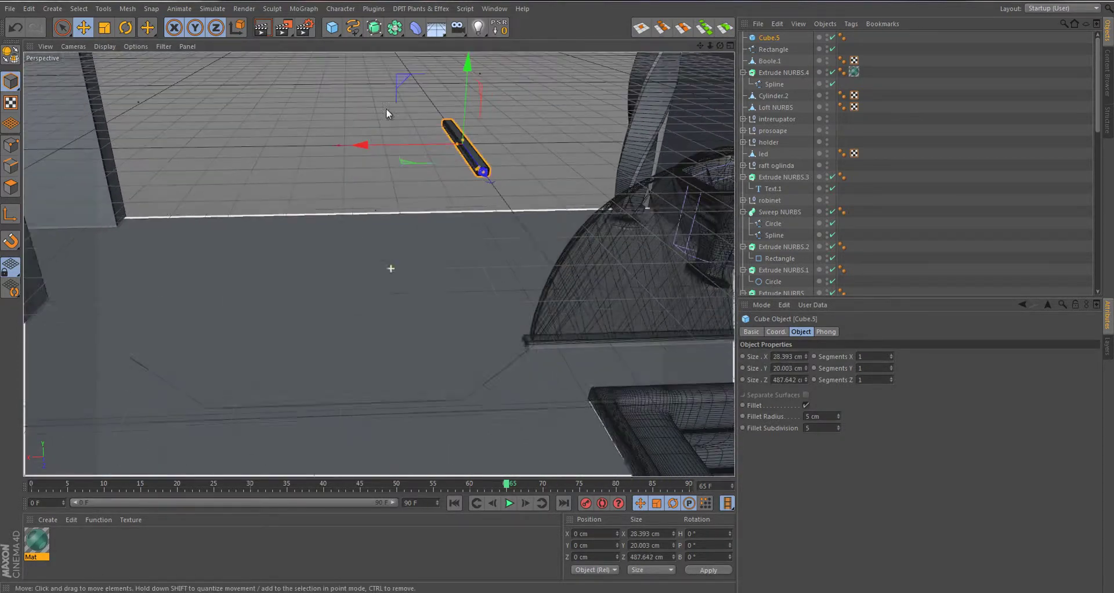
# Clone the cube along the Rectangle in Object mode, rotated crosswise and spaced 19 cm apart
pyautogui.click(304, 8)
pyautogui.keyDown('alt'); pyautogui.click(339, 99); pyautogui.keyUp('alt')
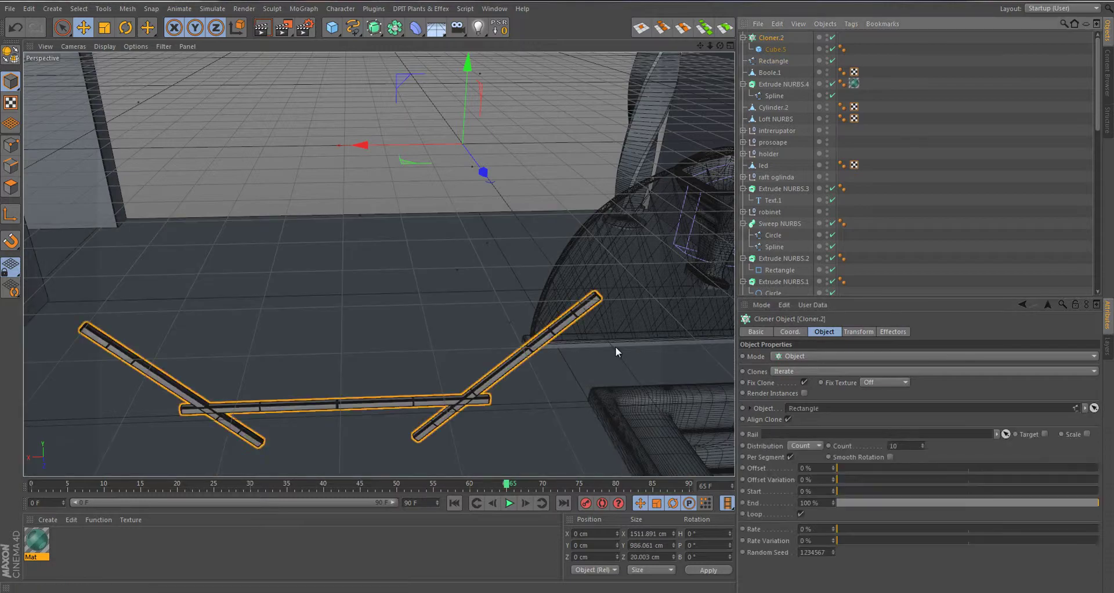
pyautogui.scroll(3, 615, 347)
pyautogui.click(859, 331)
pyautogui.moveTo(925, 383); pyautogui.dragTo(923, 378)
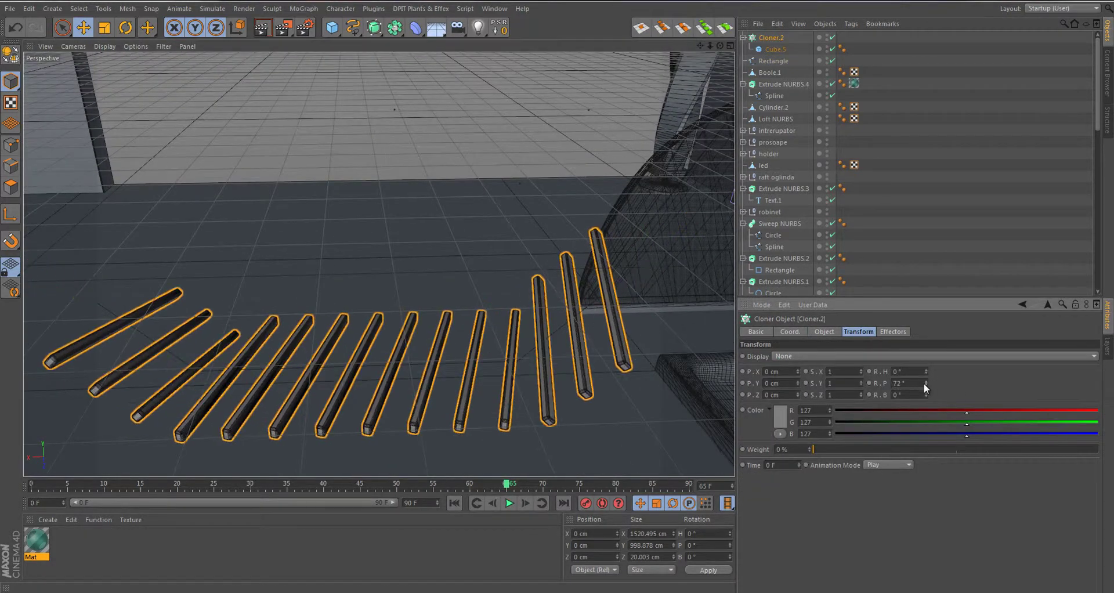
pyautogui.click(825, 331)
pyautogui.moveTo(923, 445)
pyautogui.mouseDown()
pyautogui.moveTo(921, 457)
pyautogui.moveTo(921, 448)
pyautogui.mouseUp()
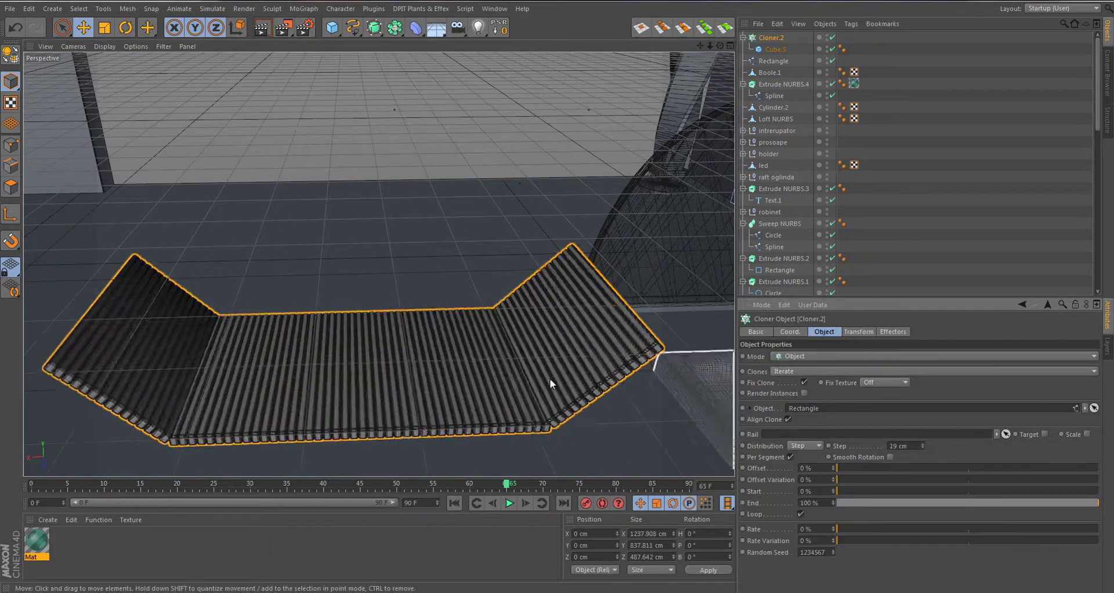
pyautogui.moveTo(549, 378)
pyautogui.keyDown('alt'); pyautogui.mouseDown()
pyautogui.moveTo(450, 345)
pyautogui.moveTo(521, 336)
pyautogui.mouseUp(); pyautogui.keyUp('alt')
# Chamfer the Rectangle path's selected corner points to a radius of about 81 cm
pyautogui.click(773, 61)
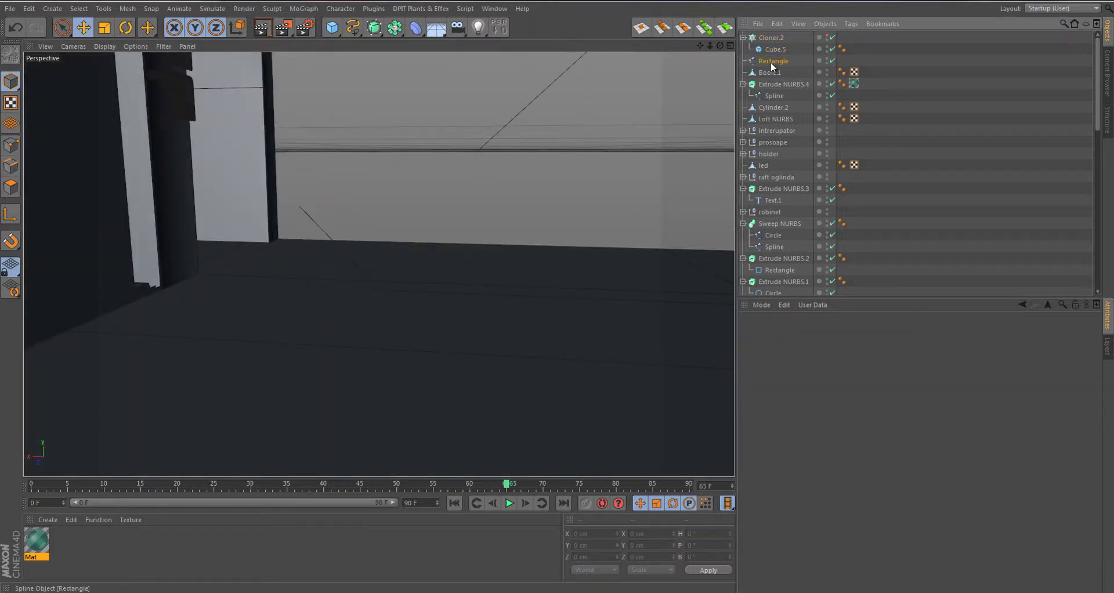
pyautogui.press('o')
pyautogui.click(11, 145)
pyautogui.rightClick(596, 277)
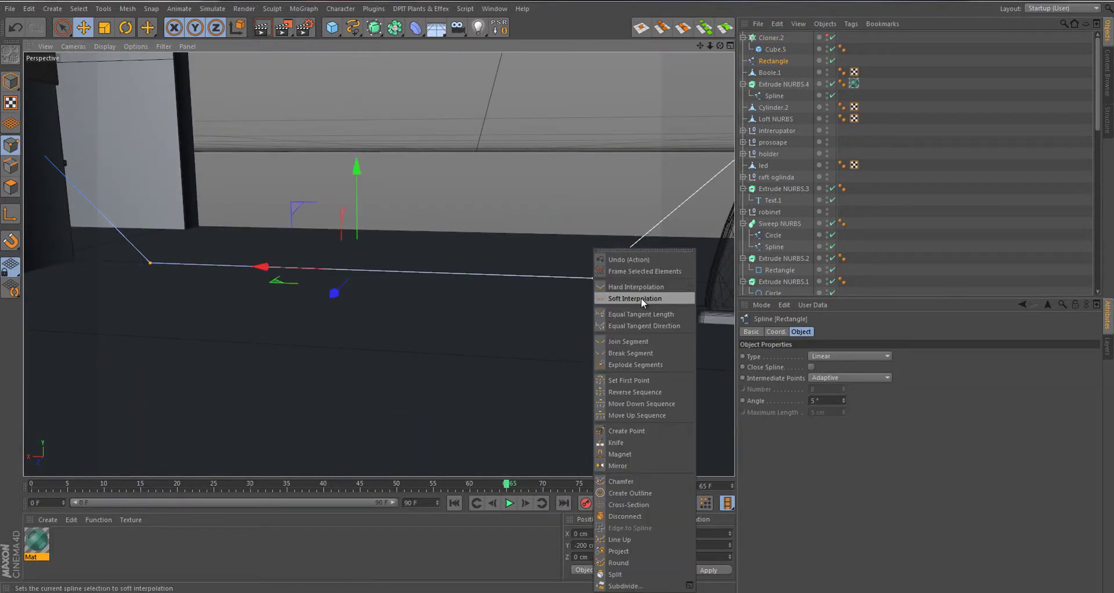
pyautogui.click(639, 346)
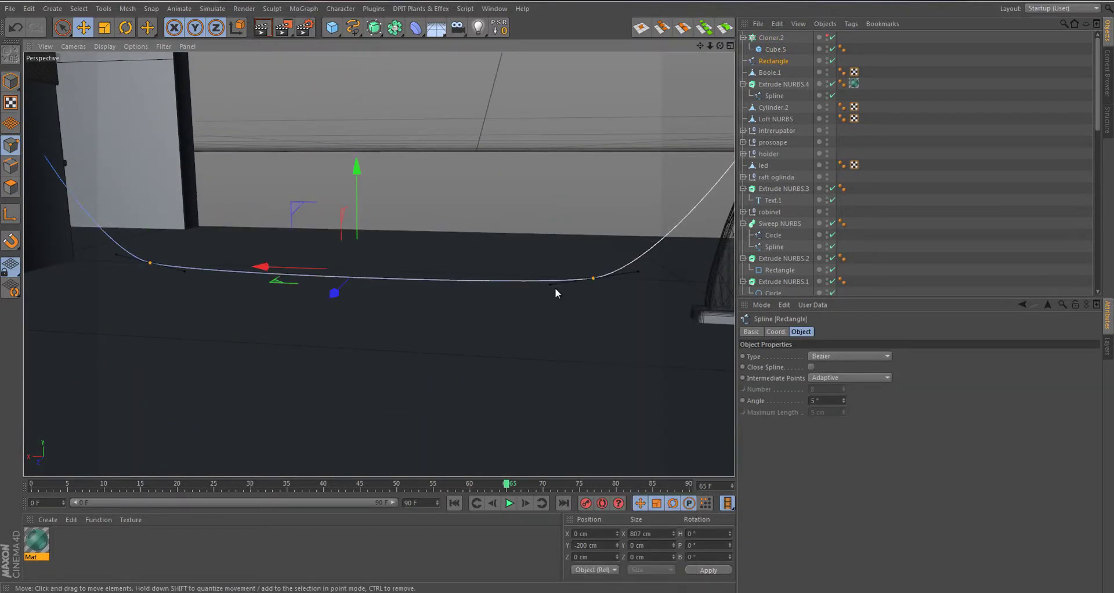
pyautogui.keyDown('alt'); pyautogui.moveTo(555, 288); pyautogui.dragTo(596, 278); pyautogui.keyUp('alt')
pyautogui.rightClick(595, 279)
pyautogui.click(646, 319)
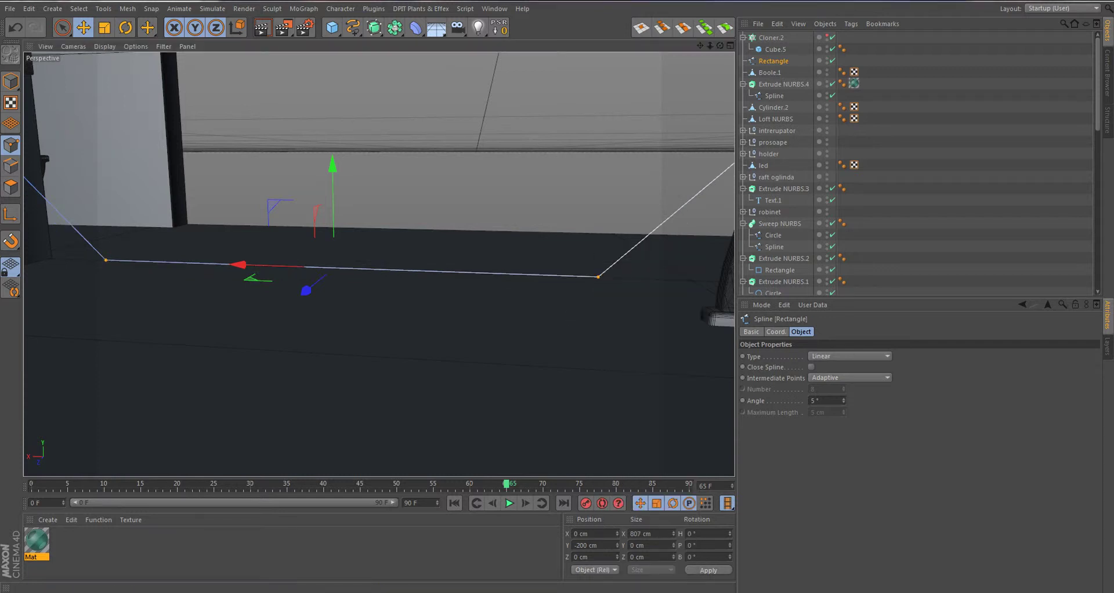
pyautogui.rightClick(599, 278)
pyautogui.click(600, 394)
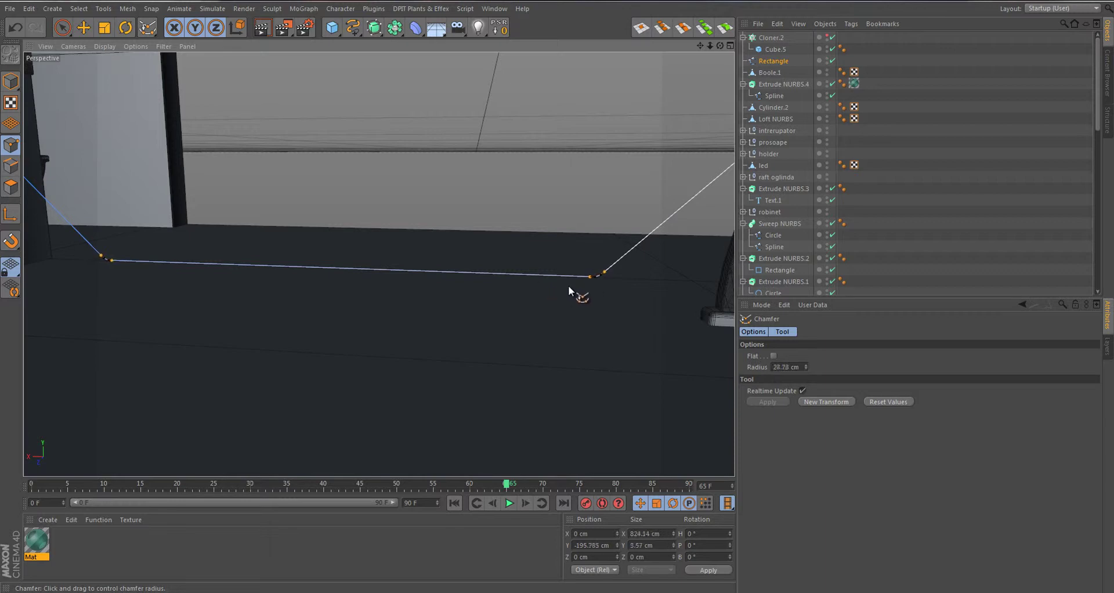
pyautogui.moveTo(807, 365); pyautogui.dragTo(809, 361)
pyautogui.moveTo(508, 343)
pyautogui.keyDown('alt'); pyautogui.mouseDown()
pyautogui.moveTo(551, 306)
pyautogui.moveTo(315, 318)
pyautogui.moveTo(443, 350)
pyautogui.moveTo(521, 394)
pyautogui.mouseUp(); pyautogui.keyUp('alt')
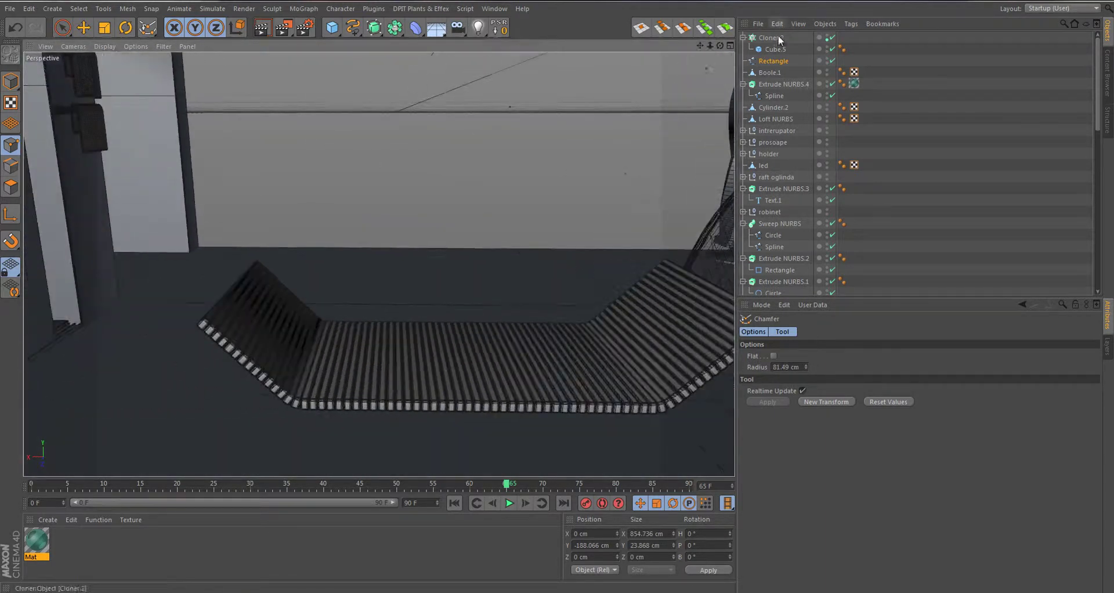
# Shift the cloner's start offset so the slats begin at a different point along the path
pyautogui.click(521, 393)
pyautogui.moveTo(873, 491); pyautogui.dragTo(843, 491)
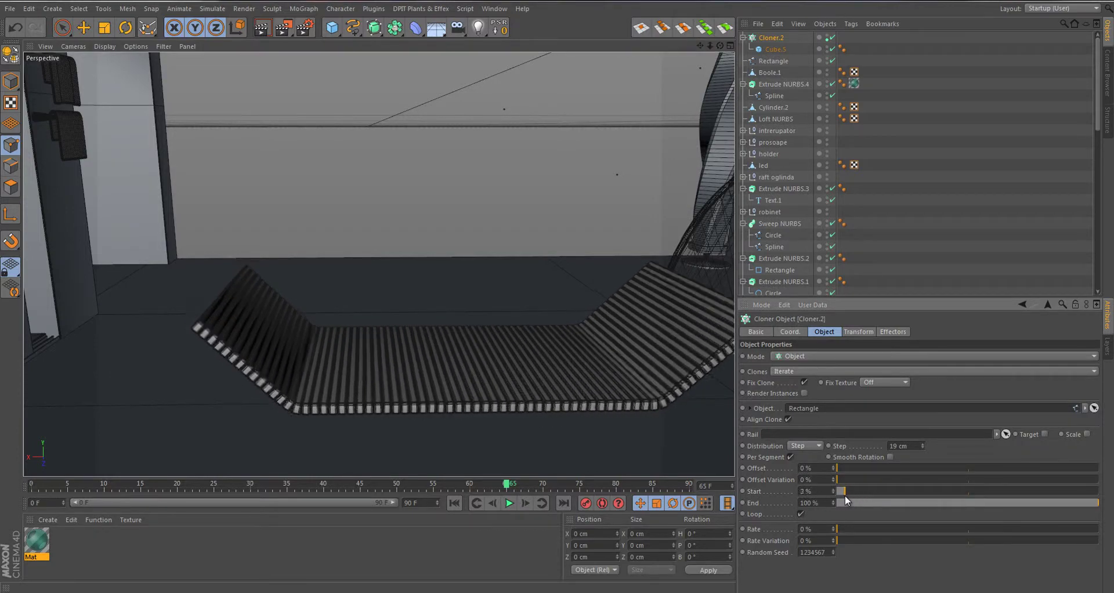
pyautogui.moveTo(714, 406)
pyautogui.keyDown('alt'); pyautogui.mouseDown()
pyautogui.moveTo(636, 386)
pyautogui.moveTo(319, 428)
pyautogui.moveTo(318, 251)
pyautogui.moveTo(194, 268)
pyautogui.moveTo(451, 347)
pyautogui.moveTo(298, 374)
pyautogui.moveTo(428, 284)
pyautogui.mouseUp(); pyautogui.keyUp('alt')
# Fine-tune the spacing between the cloner's slats
pyautogui.scroll(3, 427, 284)
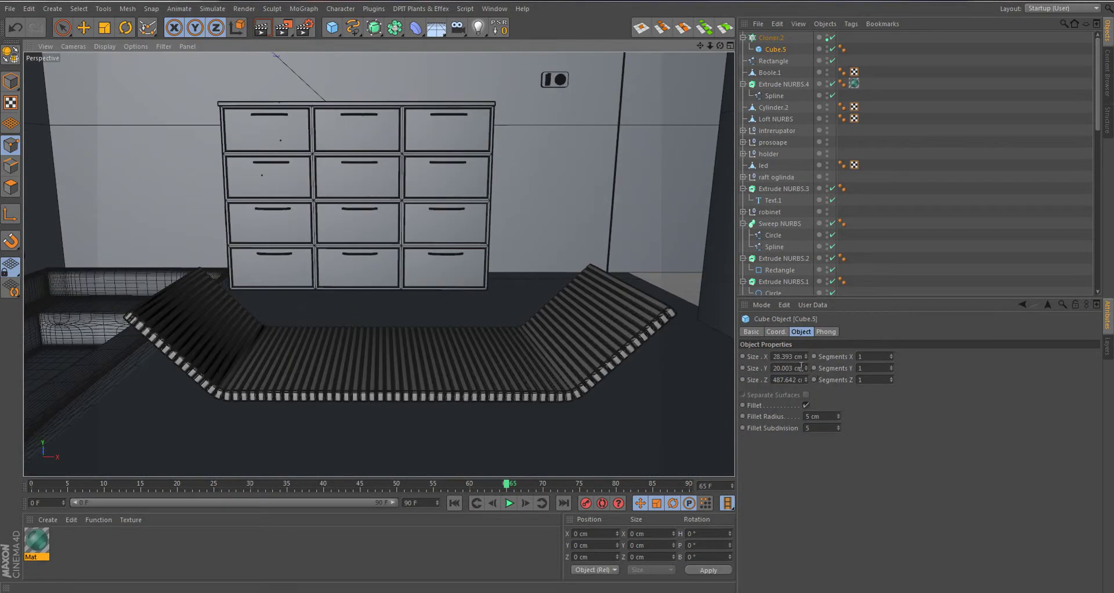
pyautogui.click(775, 50)
pyautogui.click(772, 38)
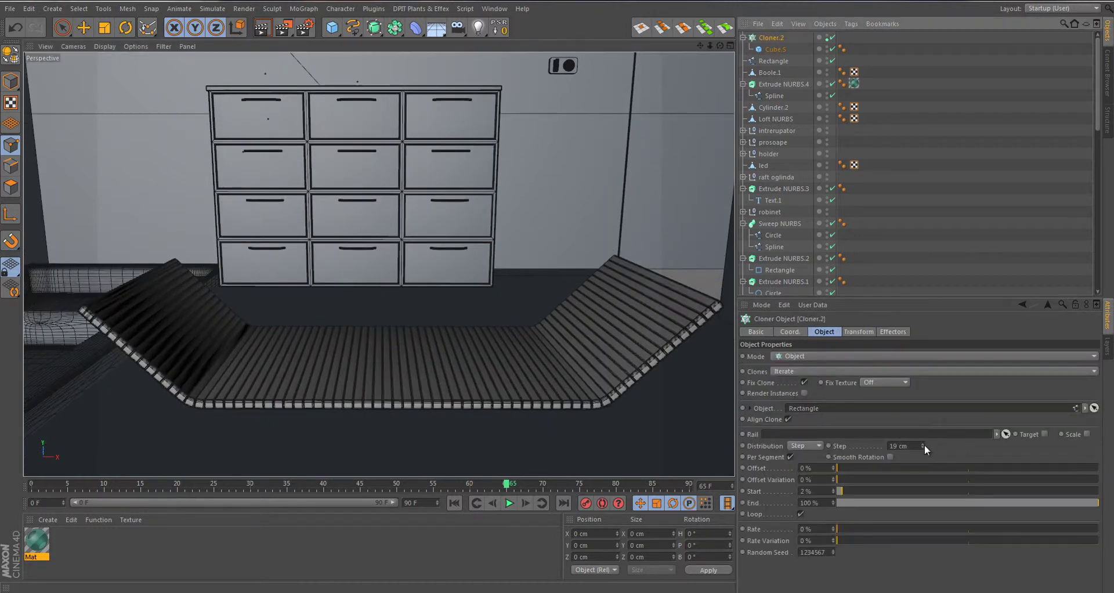
pyautogui.moveTo(924, 444); pyautogui.dragTo(922, 444)
# Duplicate the Rectangle path and lower the copy below the bench
pyautogui.keyDown('alt'); pyautogui.moveTo(522, 325); pyautogui.dragTo(360, 244); pyautogui.keyUp('alt')
pyautogui.keyDown('ctrl'); pyautogui.moveTo(781, 59); pyautogui.dragTo(781, 70); pyautogui.keyUp('ctrl')
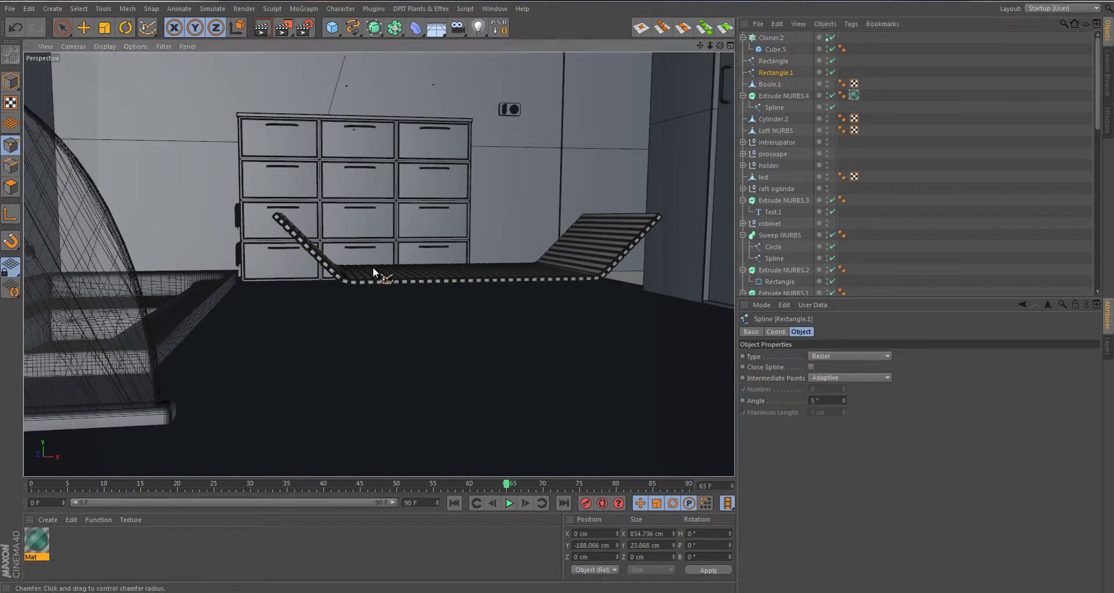
pyautogui.press('e')
pyautogui.moveTo(372, 267)
pyautogui.keyDown('alt'); pyautogui.mouseDown()
pyautogui.moveTo(455, 124)
pyautogui.moveTo(455, 134)
pyautogui.mouseUp(); pyautogui.keyUp('alt')
pyautogui.moveTo(455, 134)
pyautogui.keyDown('alt'); pyautogui.mouseDown()
pyautogui.moveTo(347, 244)
pyautogui.moveTo(670, 295)
pyautogui.mouseUp(); pyautogui.keyUp('alt')
# Extrude the lowered path copy with an Extrude generator and convert it into an editable base
pyautogui.click(374, 27)
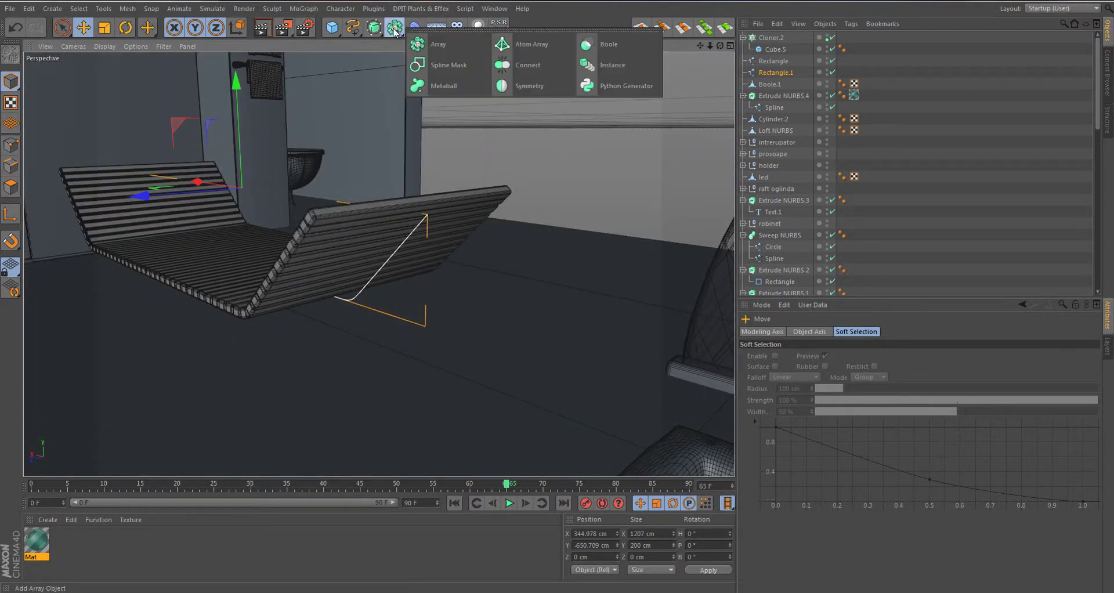
pyautogui.click(432, 59)
pyautogui.moveTo(779, 84); pyautogui.dragTo(783, 38)
pyautogui.keyDown('alt'); pyautogui.moveTo(383, 232); pyautogui.dragTo(273, 318); pyautogui.keyUp('alt')
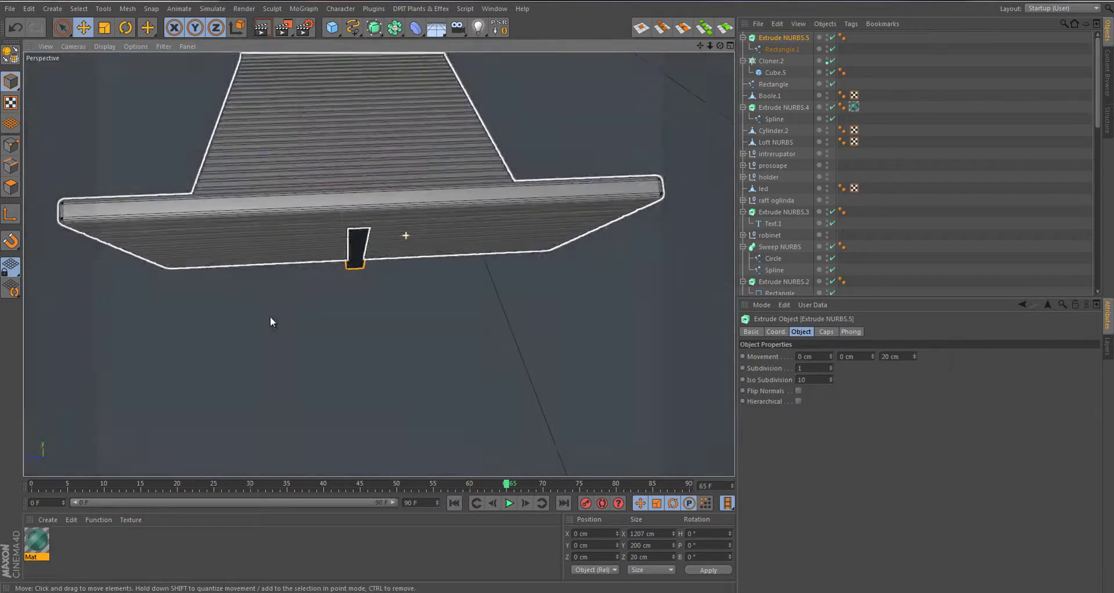
pyautogui.moveTo(915, 357); pyautogui.dragTo(830, 357)
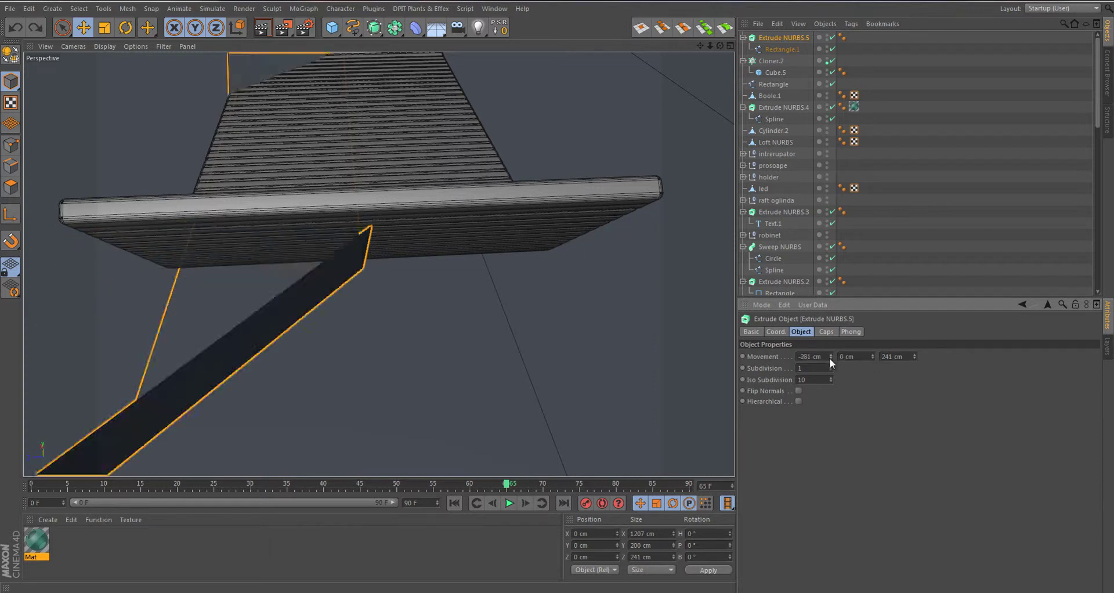
pyautogui.keyDown('alt'); pyautogui.moveTo(455, 246); pyautogui.dragTo(493, 221); pyautogui.keyUp('alt')
pyautogui.click(783, 49)
pyautogui.moveTo(573, 141)
pyautogui.keyDown('alt'); pyautogui.mouseDown()
pyautogui.moveTo(353, 103)
pyautogui.moveTo(596, 177)
pyautogui.mouseUp(); pyautogui.keyUp('alt')
pyautogui.click(784, 38)
pyautogui.press('c')
# Scale the lounger up slightly and extrude its edges 15 cm downward into a band
pyautogui.moveTo(286, 154)
pyautogui.keyDown('alt'); pyautogui.mouseDown()
pyautogui.moveTo(384, 280)
pyautogui.moveTo(347, 236)
pyautogui.mouseUp(); pyautogui.keyUp('alt')
pyautogui.press('t')
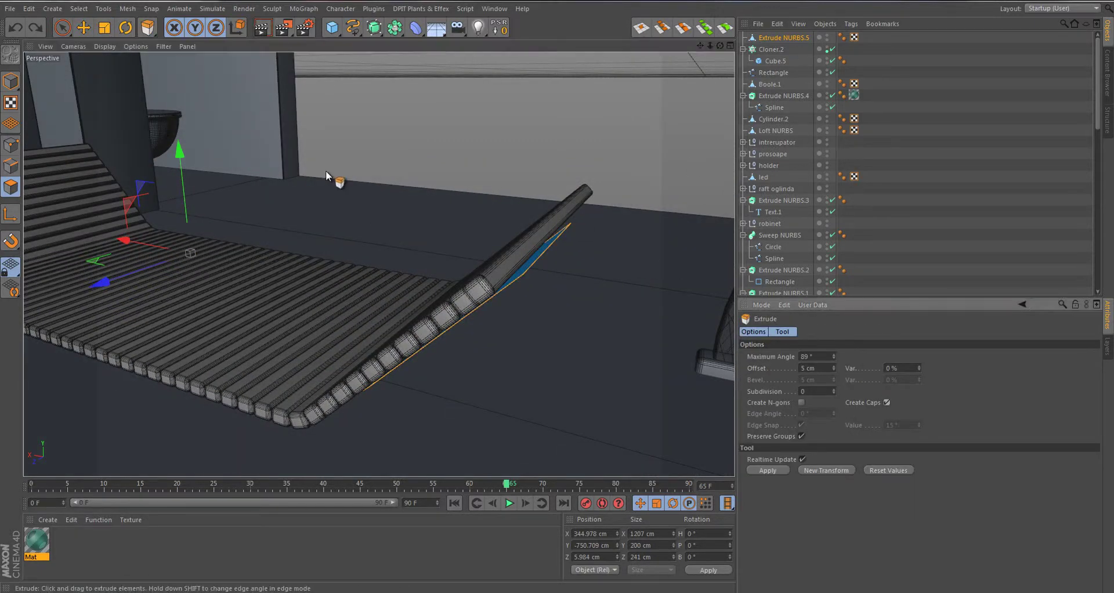
pyautogui.moveTo(328, 171)
pyautogui.mouseDown()
pyautogui.moveTo(356, 168)
pyautogui.moveTo(329, 269)
pyautogui.moveTo(333, 300)
pyautogui.mouseUp()
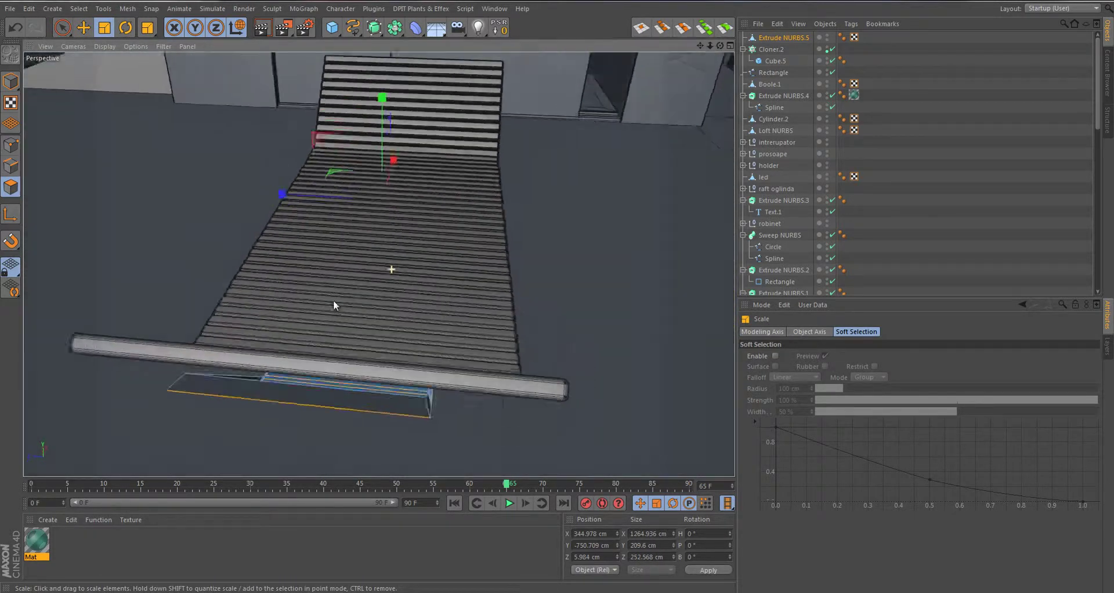
pyautogui.press('d')
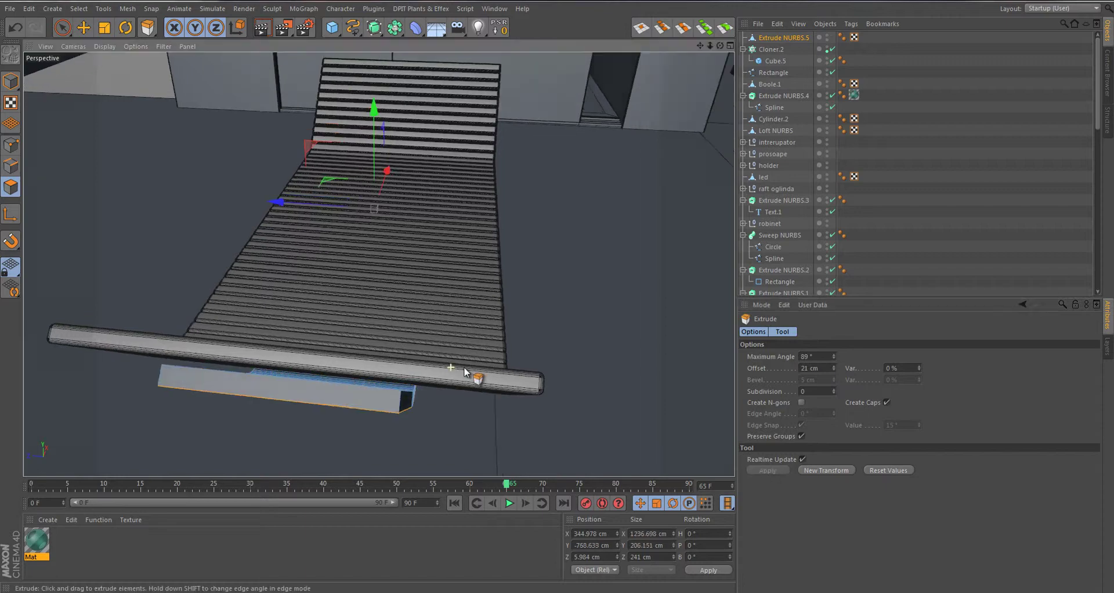
pyautogui.moveTo(455, 368)
pyautogui.keyDown('alt'); pyautogui.mouseDown()
pyautogui.moveTo(455, 291)
pyautogui.moveTo(743, 374)
pyautogui.moveTo(277, 301)
pyautogui.moveTo(353, 250)
pyautogui.mouseUp(); pyautogui.keyUp('alt')
pyautogui.press('e')
pyautogui.moveTo(273, 259)
pyautogui.keyDown('alt'); pyautogui.mouseDown()
pyautogui.moveTo(403, 283)
pyautogui.moveTo(227, 340)
pyautogui.moveTo(294, 363)
pyautogui.moveTo(316, 69)
pyautogui.moveTo(322, 398)
pyautogui.moveTo(335, 357)
pyautogui.mouseUp(); pyautogui.keyUp('alt')
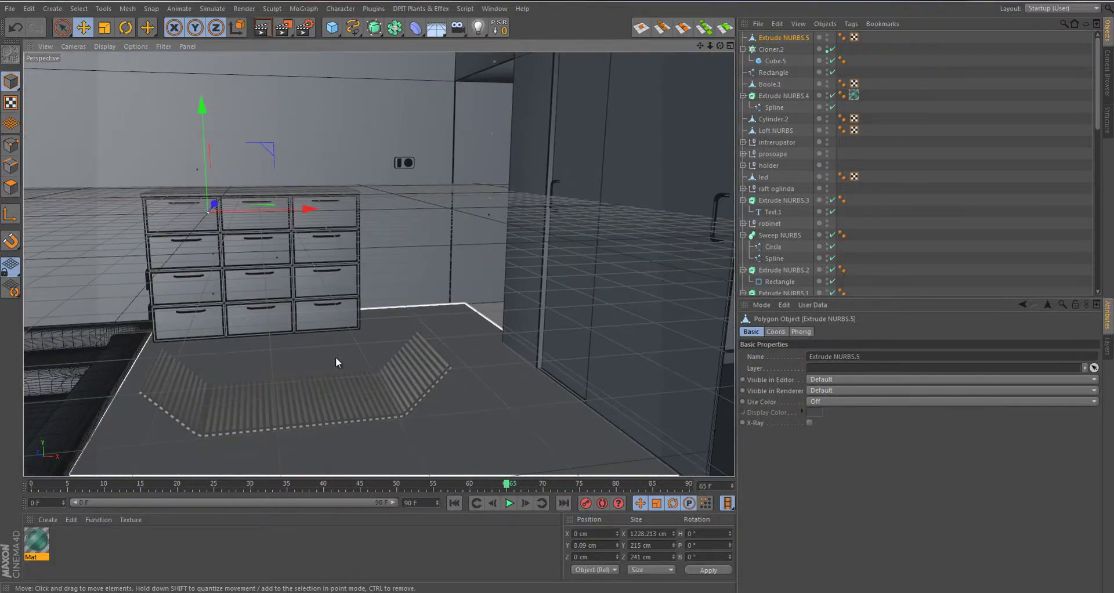
# Loop-select the two edge loops along the lounger's lower band
pyautogui.click(336, 409)
pyautogui.moveTo(336, 409)
pyautogui.keyDown('alt'); pyautogui.mouseDown()
pyautogui.moveTo(262, 351)
pyautogui.moveTo(354, 368)
pyautogui.moveTo(406, 325)
pyautogui.mouseUp(); pyautogui.keyUp('alt')
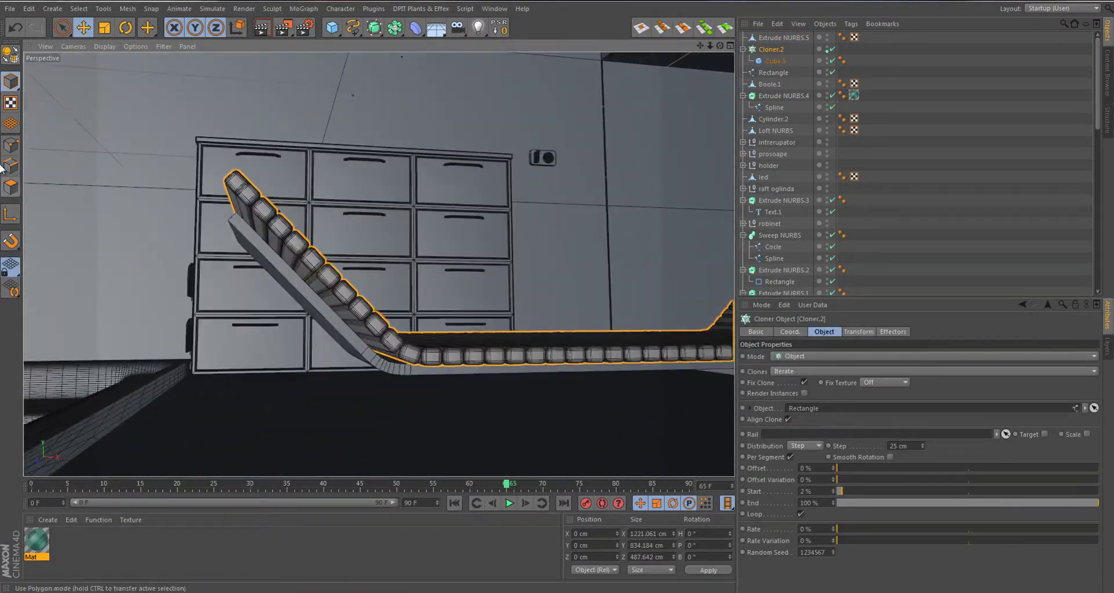
pyautogui.click(572, 353)
pyautogui.press('u')
pyautogui.press('l')
pyautogui.scroll(5, 680, 343)
pyautogui.scroll(-5, 361, 299)
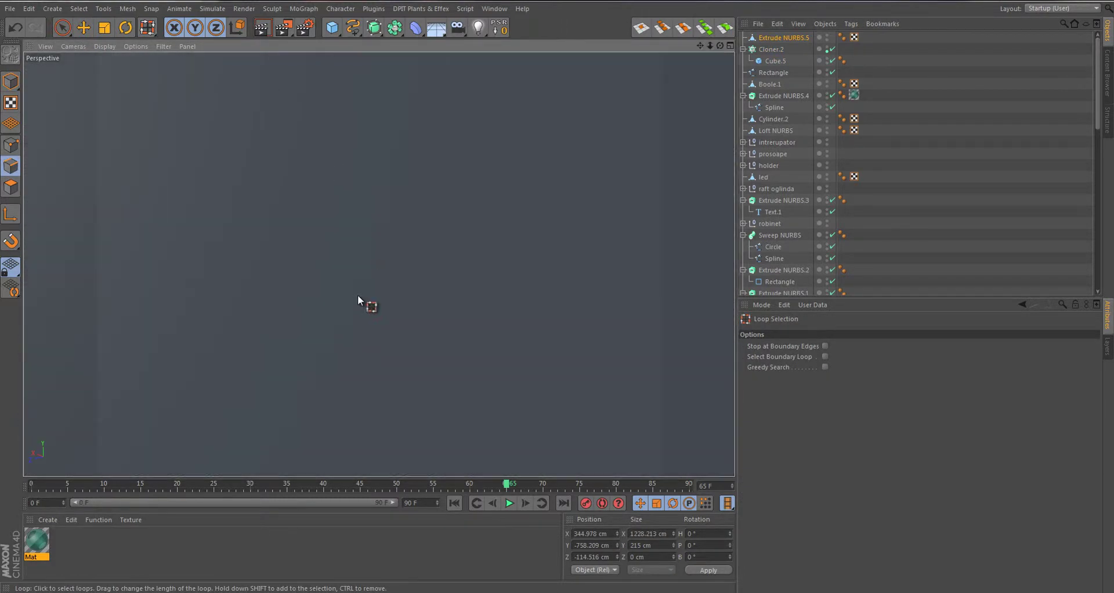
pyautogui.scroll(-5, 550, 266)
pyautogui.keyDown('alt'); pyautogui.moveTo(550, 267); pyautogui.dragTo(577, 177); pyautogui.keyUp('alt')
pyautogui.scroll(10, 345, 243)
pyautogui.scroll(-5, 344, 246)
pyautogui.click(319, 186)
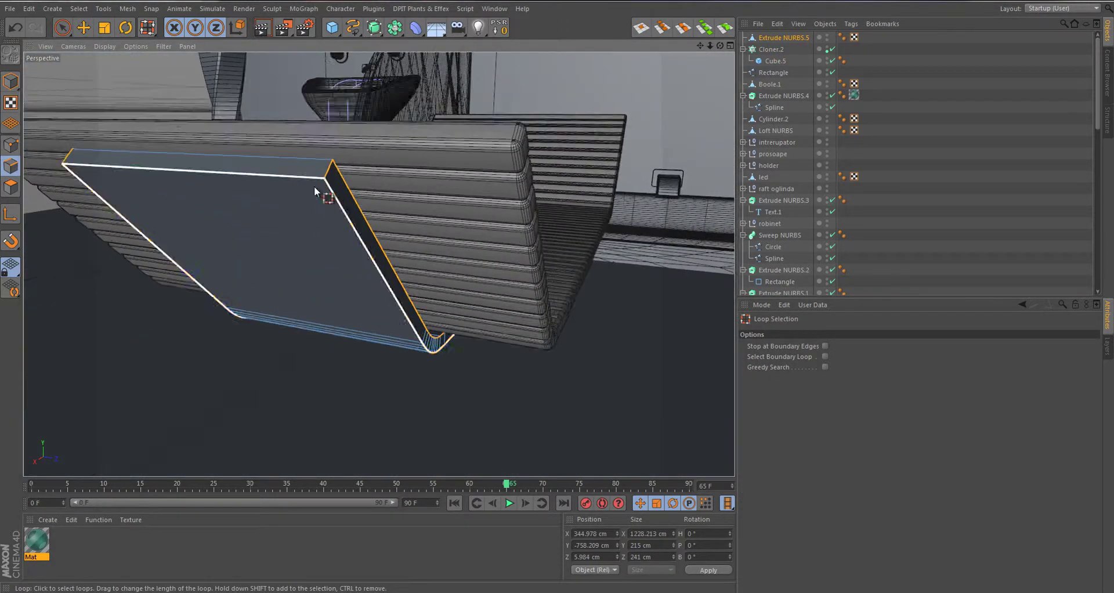
pyautogui.keyDown('shift'); pyautogui.click(423, 291); pyautogui.keyUp('shift')
# Bevel the selected band edges with a 2 cm offset and 3 subdivisions
pyautogui.press('m')
pyautogui.press('s')
pyautogui.moveTo(423, 291); pyautogui.dragTo(547, 460)
pyautogui.scroll(5, 485, 162)
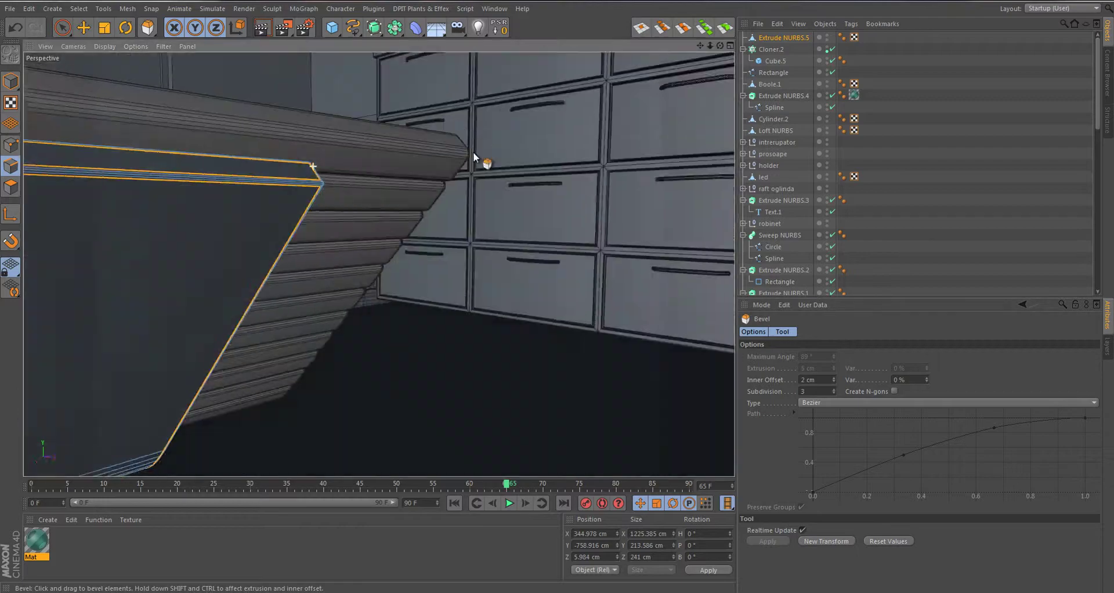
pyautogui.keyDown('alt'); pyautogui.moveTo(485, 161); pyautogui.dragTo(423, 199); pyautogui.keyUp('alt')
pyautogui.scroll(5, 589, 324)
pyautogui.scroll(5, 402, 291)
pyautogui.scroll(-5, 401, 291)
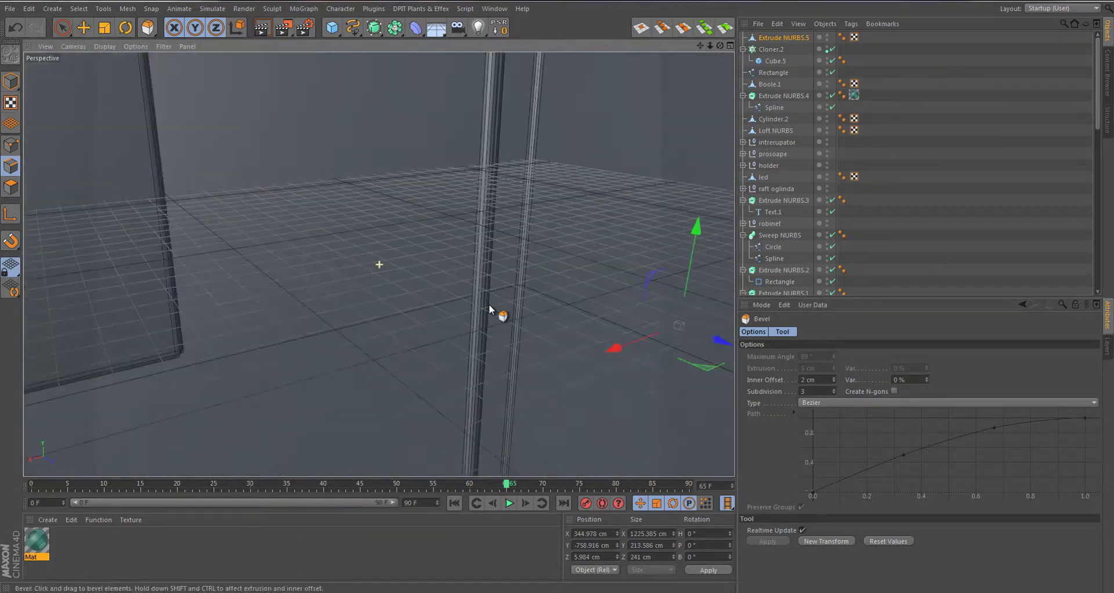
pyautogui.moveTo(488, 304)
pyautogui.keyDown('alt'); pyautogui.mouseDown()
pyautogui.moveTo(551, 324)
pyautogui.moveTo(615, 321)
pyautogui.mouseUp(); pyautogui.keyUp('alt')
pyautogui.scroll(3, 539, 335)
pyautogui.keyDown('alt'); pyautogui.moveTo(539, 336); pyautogui.dragTo(542, 308); pyautogui.keyUp('alt')
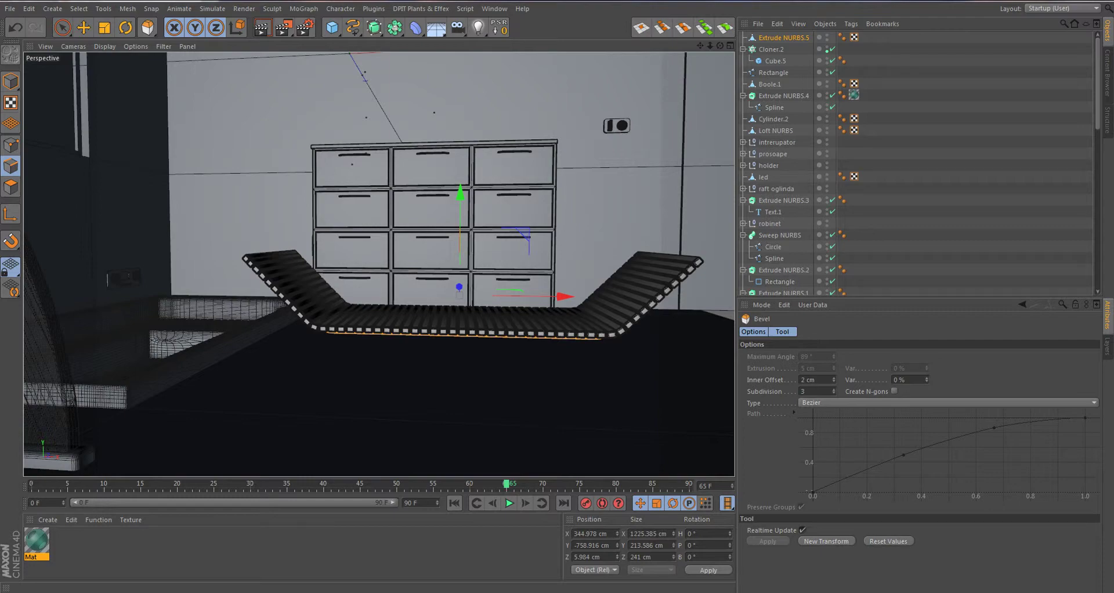
pyautogui.scroll(5, 522, 241)
pyautogui.moveTo(523, 241)
pyautogui.keyDown('alt'); pyautogui.mouseDown()
pyautogui.moveTo(366, 360)
pyautogui.moveTo(455, 261)
pyautogui.mouseUp(); pyautogui.keyUp('alt')
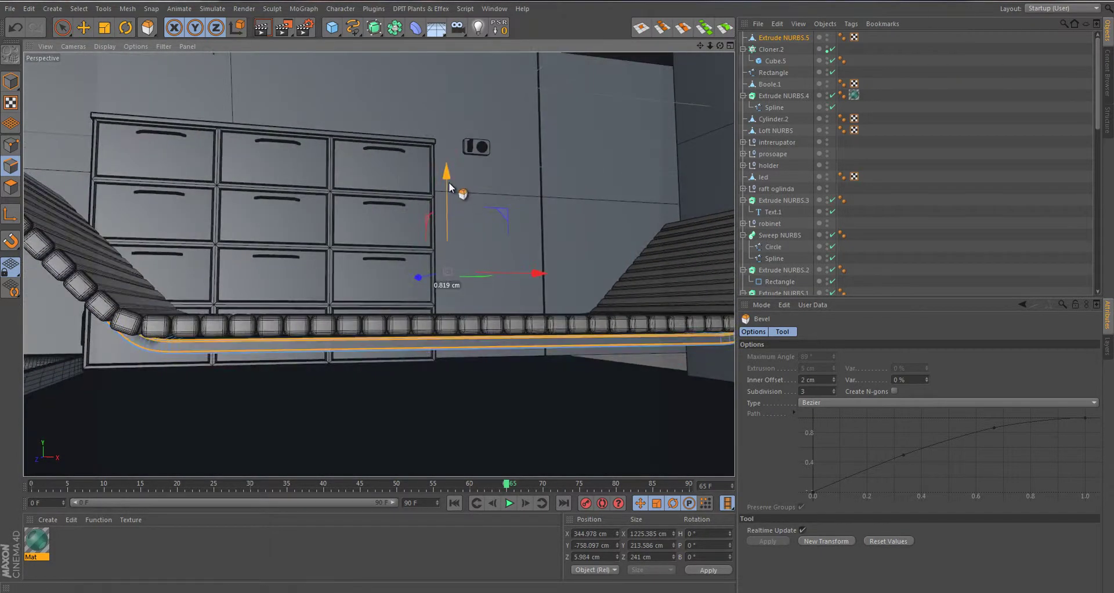
pyautogui.scroll(3, 337, 283)
pyautogui.moveTo(337, 283)
pyautogui.keyDown('alt'); pyautogui.mouseDown()
pyautogui.moveTo(354, 298)
pyautogui.moveTo(385, 124)
pyautogui.mouseUp(); pyautogui.keyUp('alt')
# Switch the viewport to a maximized Top view
pyautogui.scroll(-5, 343, 356)
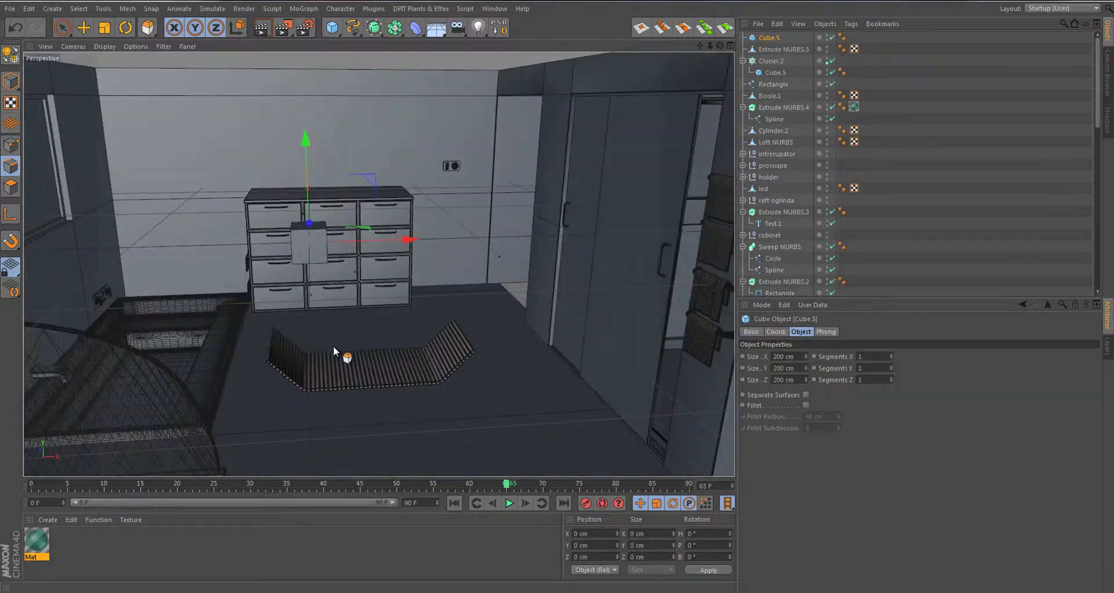
pyautogui.middleClick(539, 196)
pyautogui.press('9')
pyautogui.scroll(3, 578, 187)
pyautogui.middleClick(584, 294)
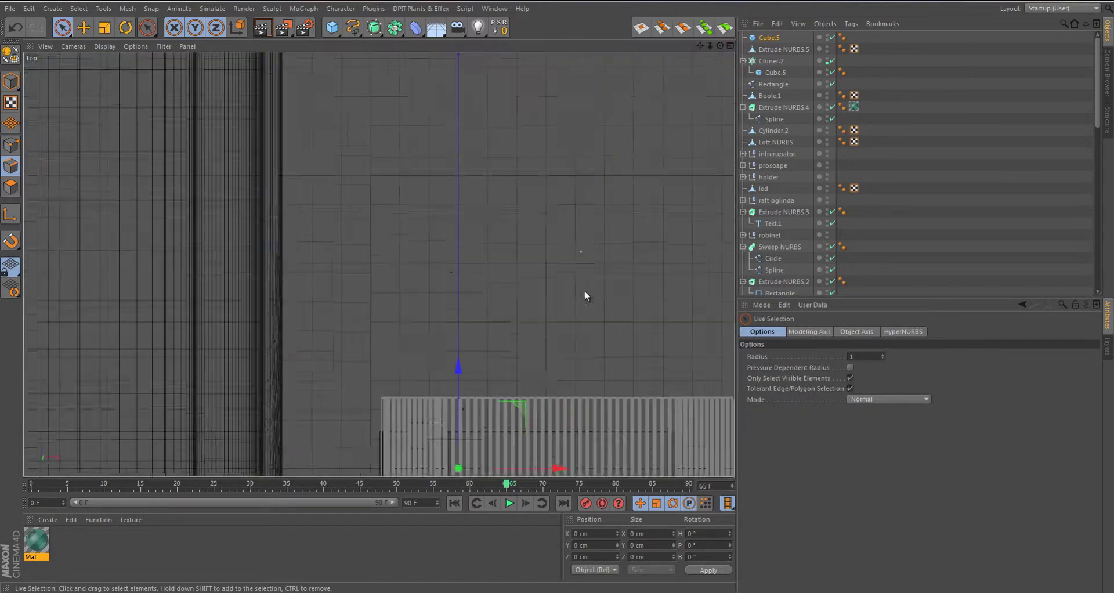
pyautogui.scroll(3, 487, 257)
pyautogui.scroll(-2, 312, 315)
# Clone the new cube in a grid array with Y count 1 and shift it along X
pyautogui.click(303, 8)
pyautogui.keyDown('alt'); pyautogui.click(316, 33); pyautogui.keyUp('alt')
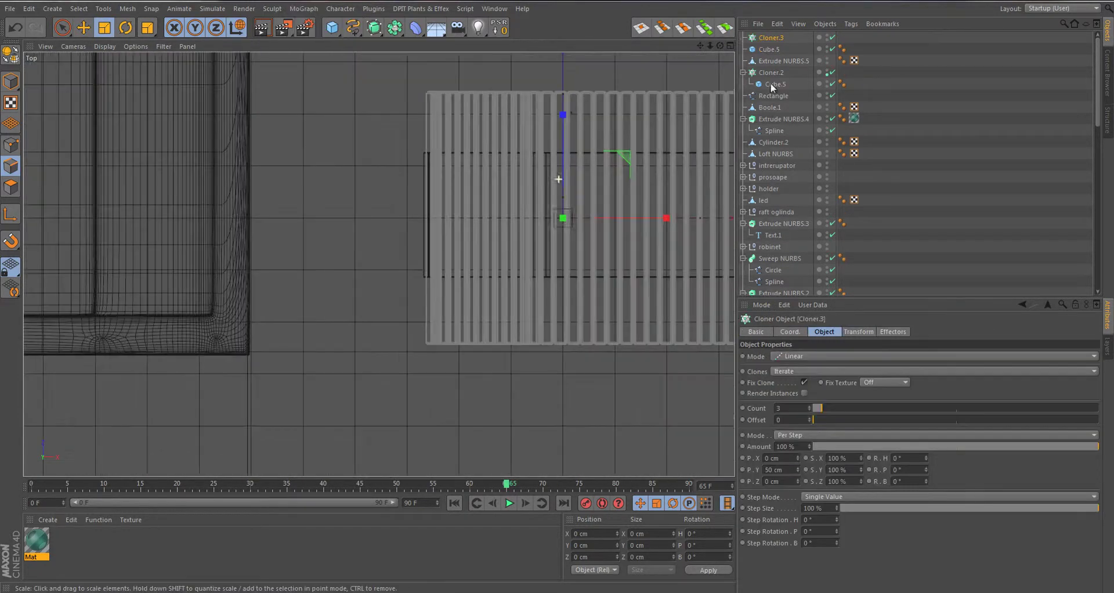
pyautogui.click(776, 49)
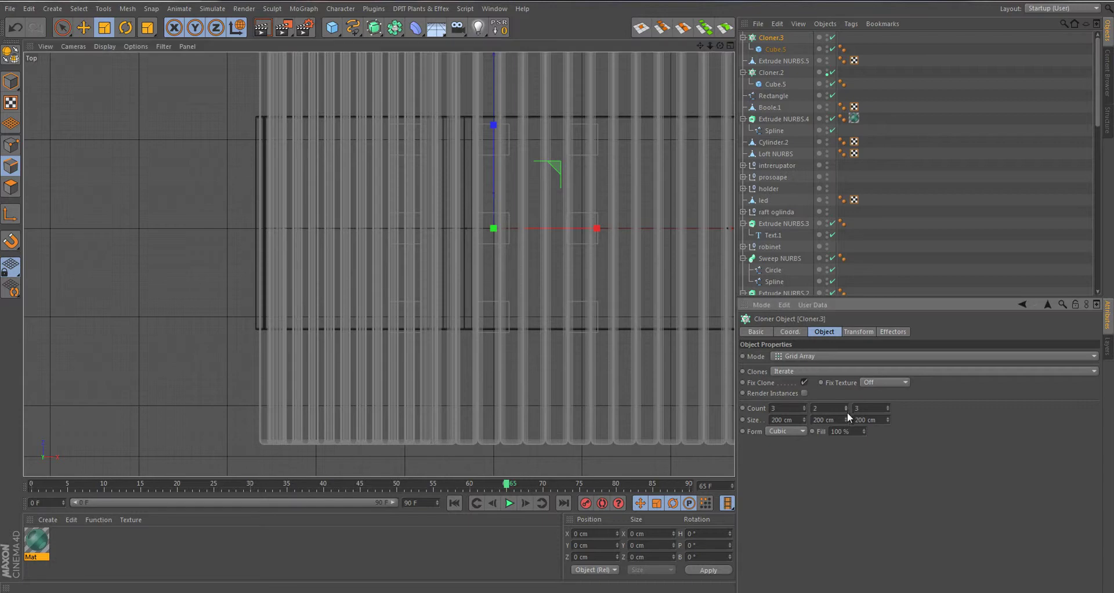
pyautogui.click(846, 410)
pyautogui.scroll(-3, 451, 255)
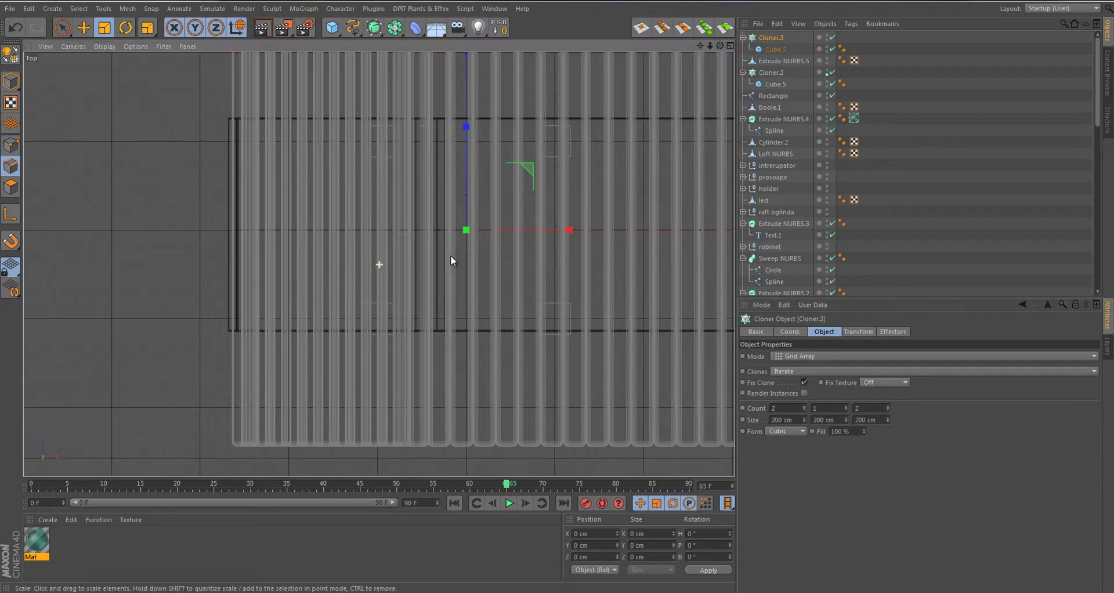
pyautogui.press('e')
pyautogui.scroll(-2, 404, 291)
pyautogui.scroll(1, 507, 242)
pyautogui.moveTo(507, 242)
pyautogui.mouseDown()
pyautogui.moveTo(520, 259)
pyautogui.moveTo(458, 249)
pyautogui.moveTo(484, 229)
pyautogui.mouseUp()
pyautogui.press('t')
pyautogui.press('e')
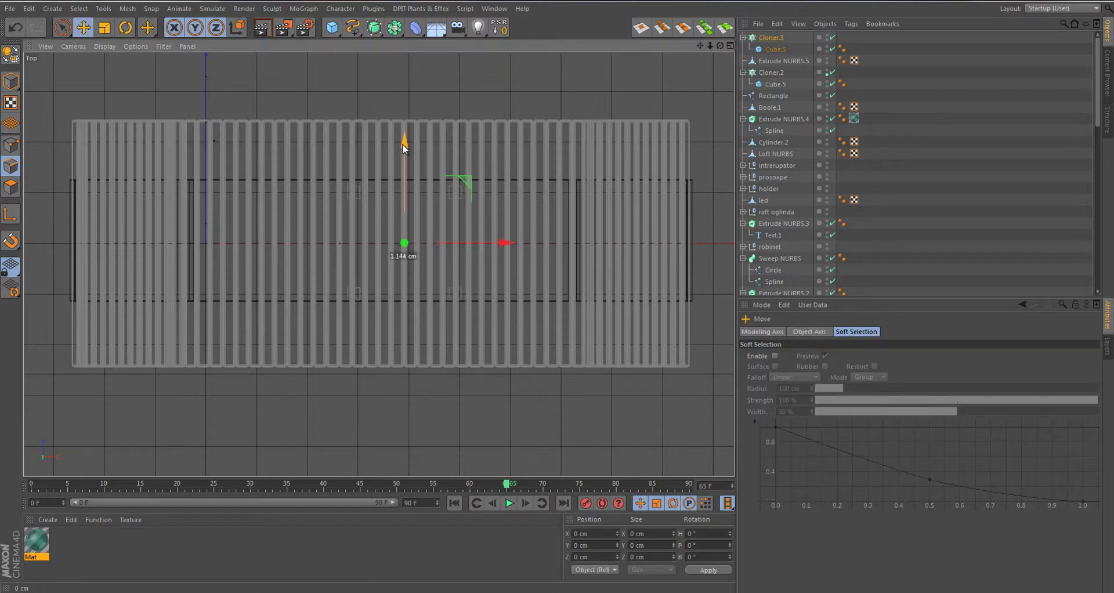
pyautogui.hotkey('ctrl', 'z')
# Set the grid array size to 712 cm in X and 210 cm in Z
pyautogui.moveTo(888, 420); pyautogui.dragTo(888, 424)
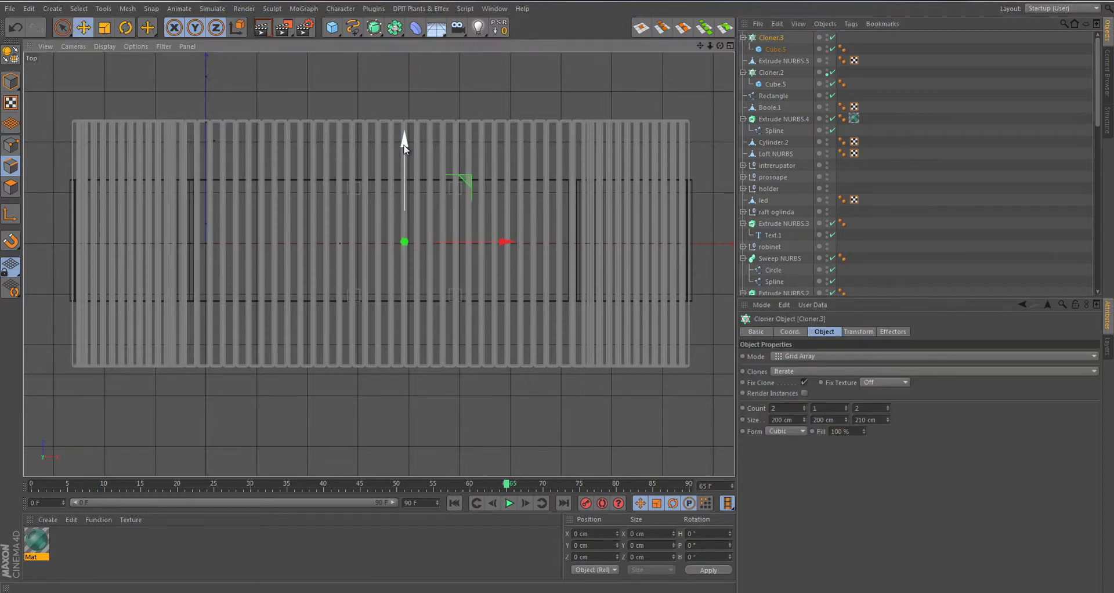
pyautogui.moveTo(805, 419); pyautogui.dragTo(486, 245)
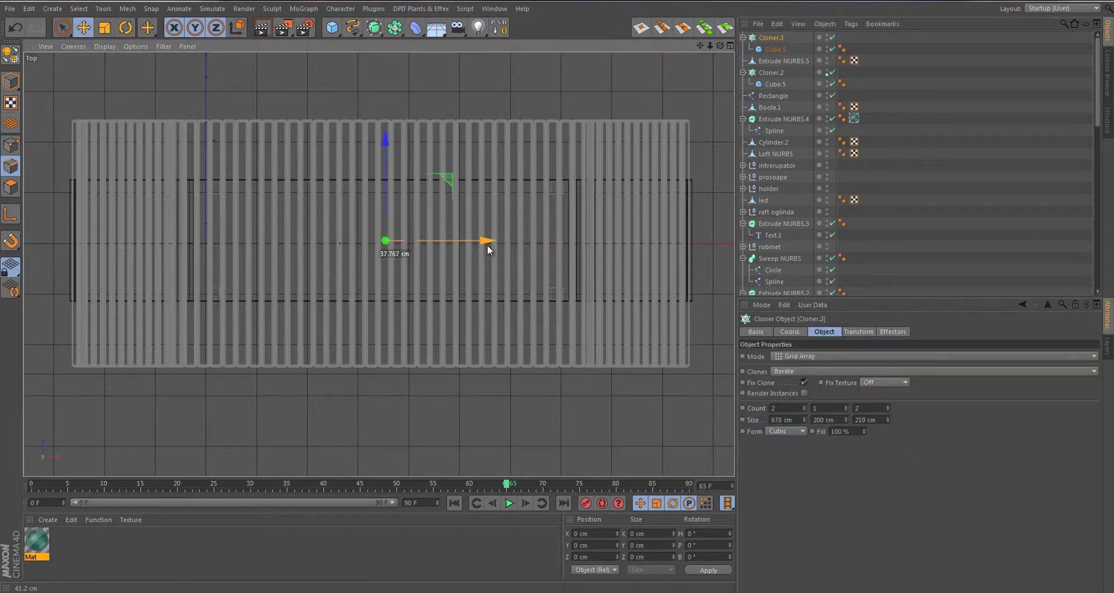
pyautogui.moveTo(805, 421); pyautogui.dragTo(802, 418)
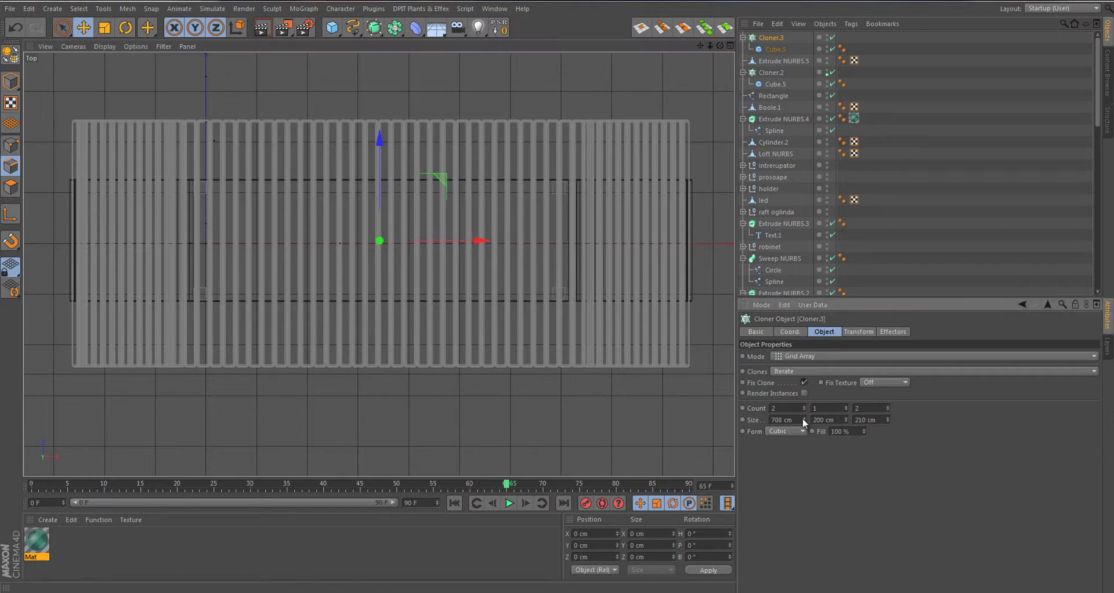
pyautogui.middleClick(281, 176)
pyautogui.middleClick(281, 177)
pyautogui.scroll(3, 359, 364)
pyautogui.moveTo(360, 363)
pyautogui.keyDown('alt'); pyautogui.mouseDown()
pyautogui.moveTo(367, 322)
pyautogui.moveTo(386, 395)
pyautogui.moveTo(407, 383)
pyautogui.mouseUp(); pyautogui.keyUp('alt')
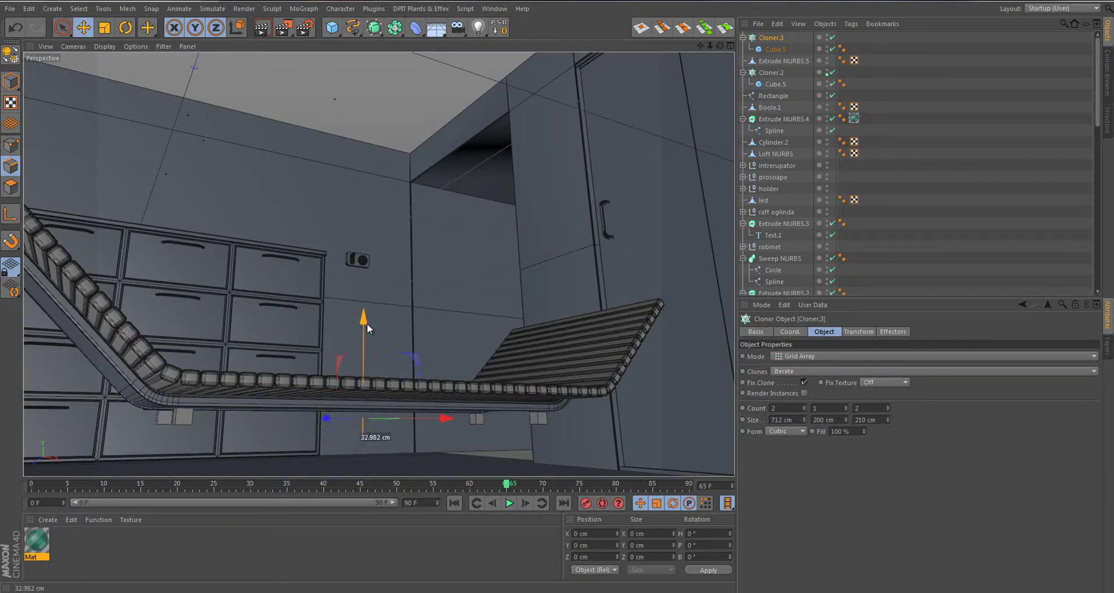
# Toggle the cloner off and back on and frame a front view of the bench legs
pyautogui.click(833, 37)
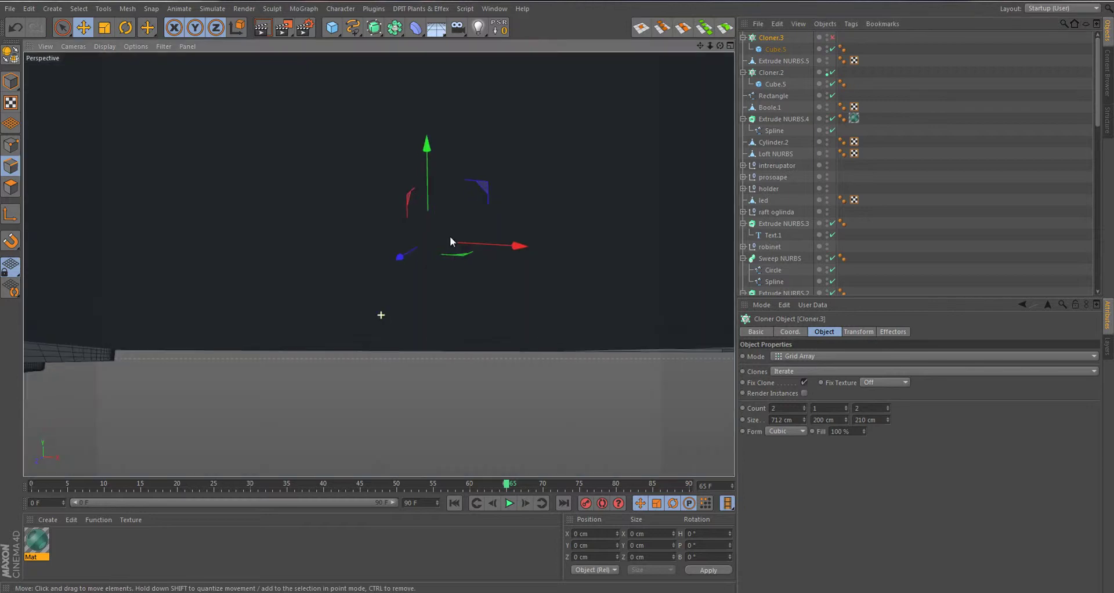
pyautogui.scroll(5, 451, 236)
pyautogui.click(775, 49)
pyautogui.hotkey('ctrl', 'z')
pyautogui.hotkey('ctrl', 'z')
pyautogui.scroll(-5, 517, 282)
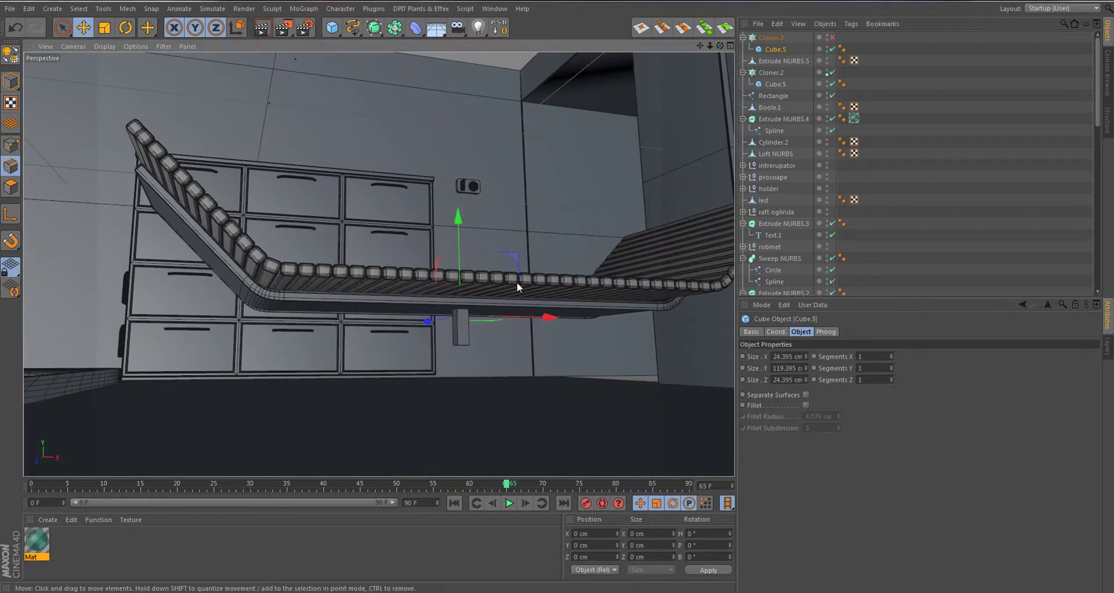
pyautogui.keyDown('alt'); pyautogui.moveTo(690, 180); pyautogui.dragTo(464, 228); pyautogui.keyUp('alt')
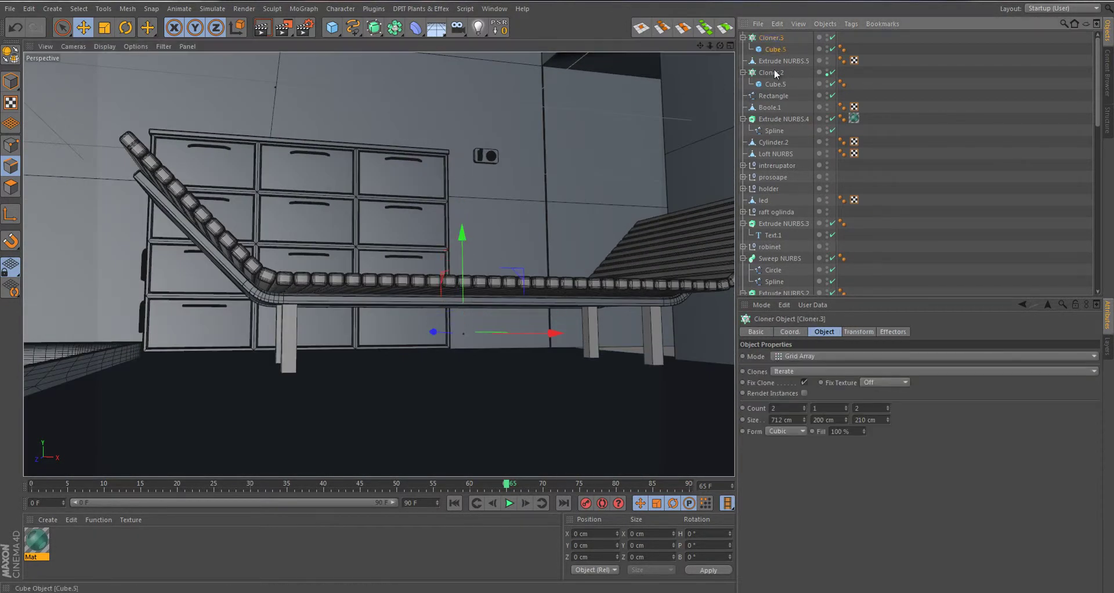
pyautogui.click(775, 48)
pyautogui.click(771, 37)
pyautogui.hotkey('ctrl', 'shift', 'z')
# Hide the clones, make the leg cube editable and inset its side face loop
pyautogui.click(833, 37)
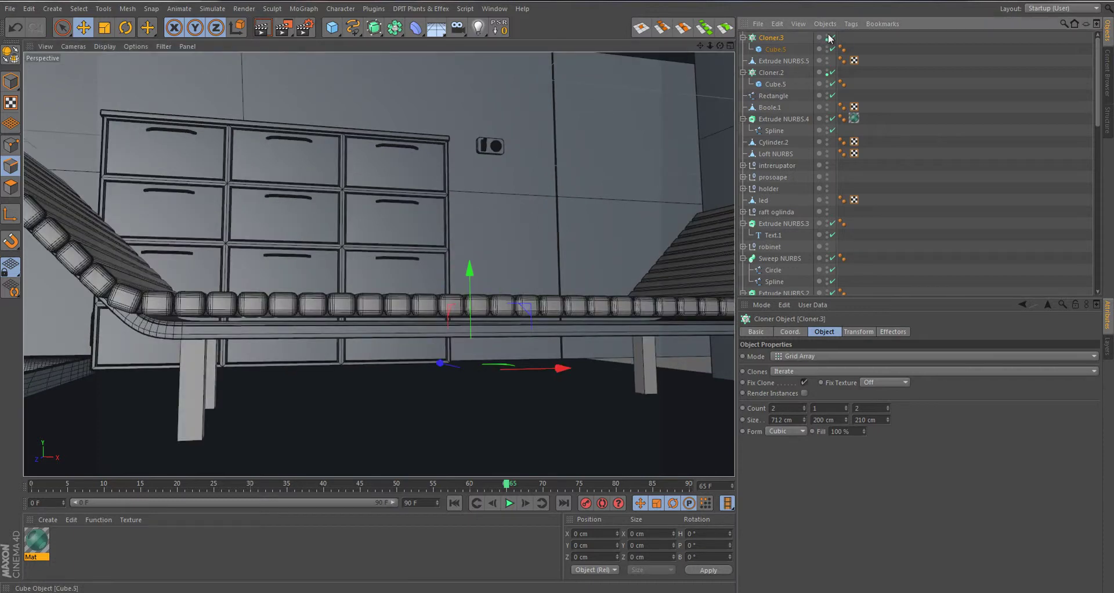
pyautogui.scroll(5, 473, 278)
pyautogui.scroll(3, 472, 278)
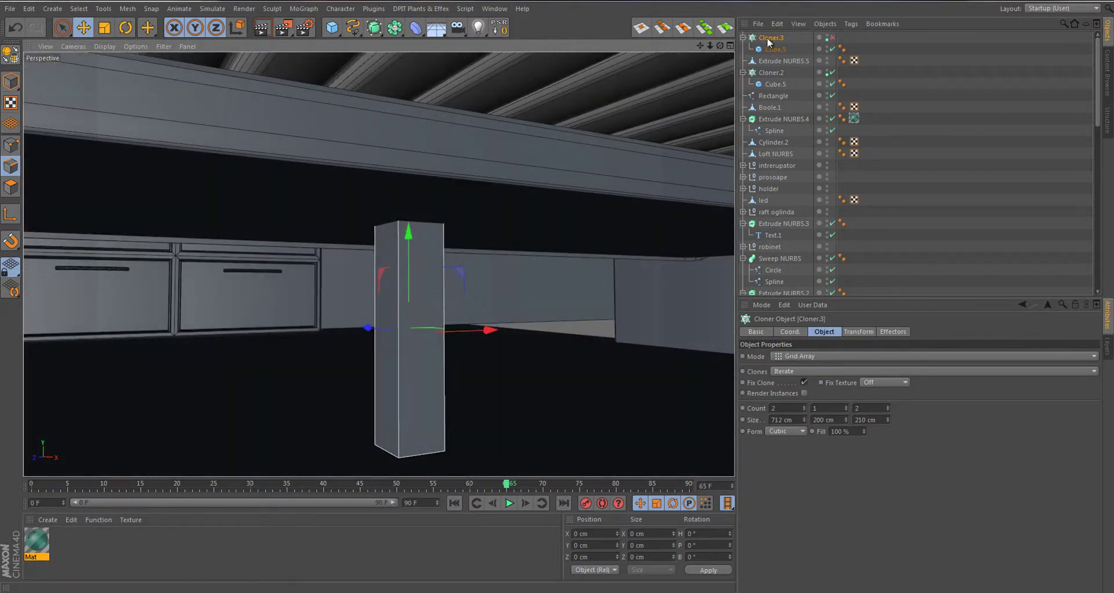
pyautogui.click(775, 49)
pyautogui.press('c')
pyautogui.press('u')
pyautogui.press('l')
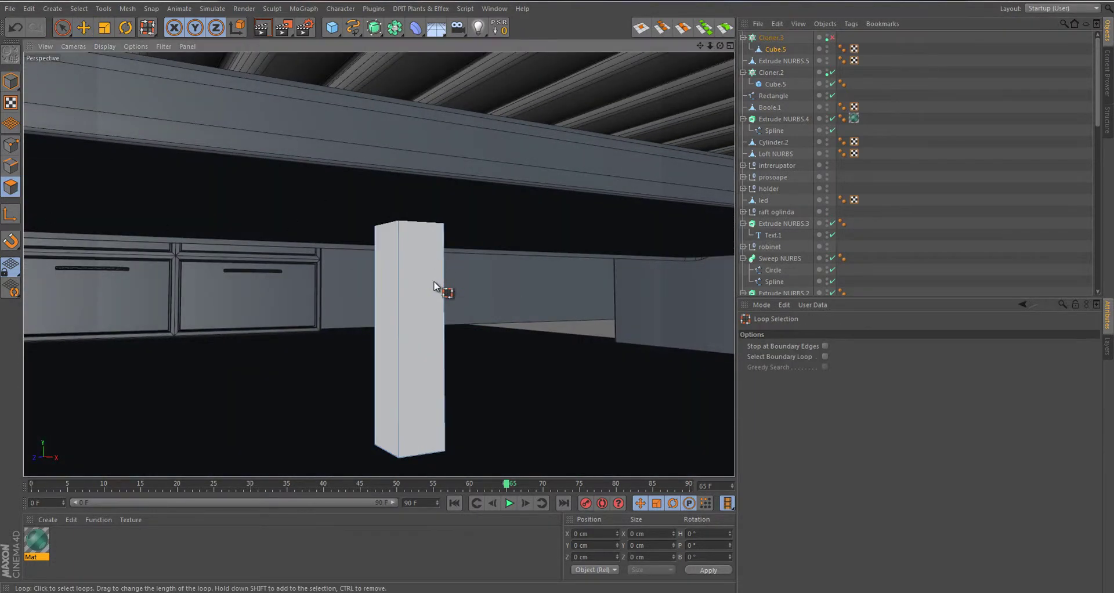
pyautogui.click(435, 285)
pyautogui.press('i')
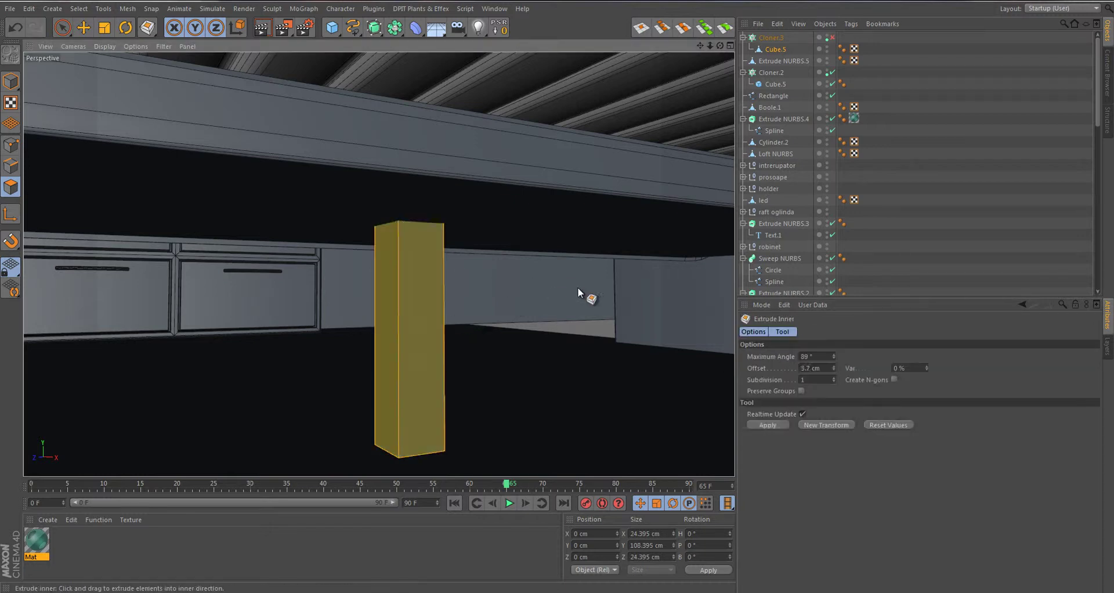
pyautogui.moveTo(577, 290); pyautogui.dragTo(802, 400)
# Slim the inset faces and shorten the leg to 83.981 cm tall
pyautogui.press('t')
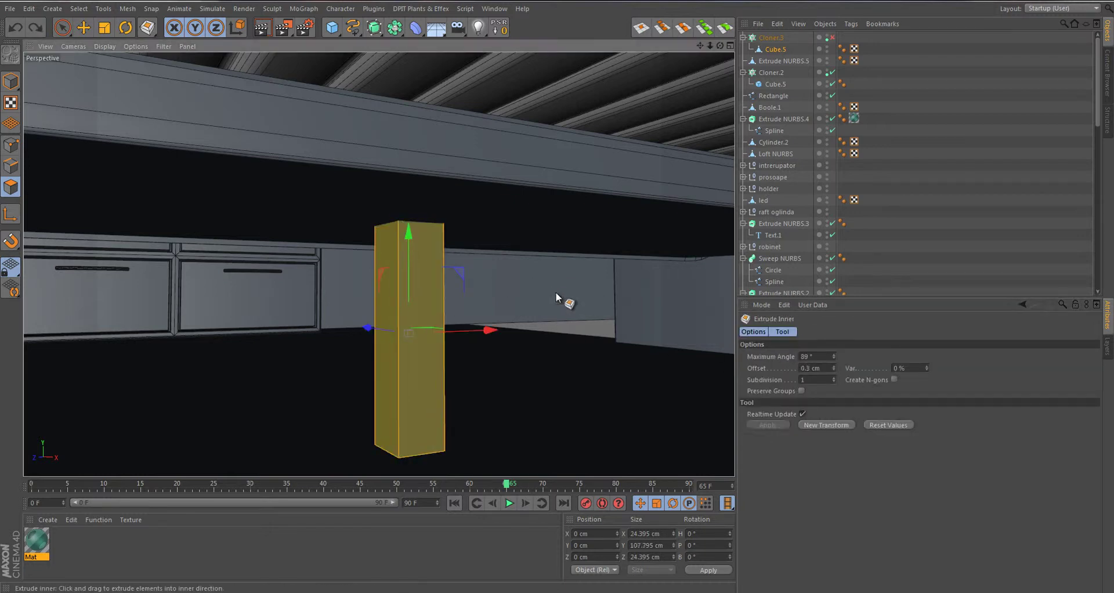
pyautogui.scroll(5, 486, 280)
pyautogui.moveTo(468, 294); pyautogui.dragTo(462, 353)
pyautogui.scroll(-3, 462, 353)
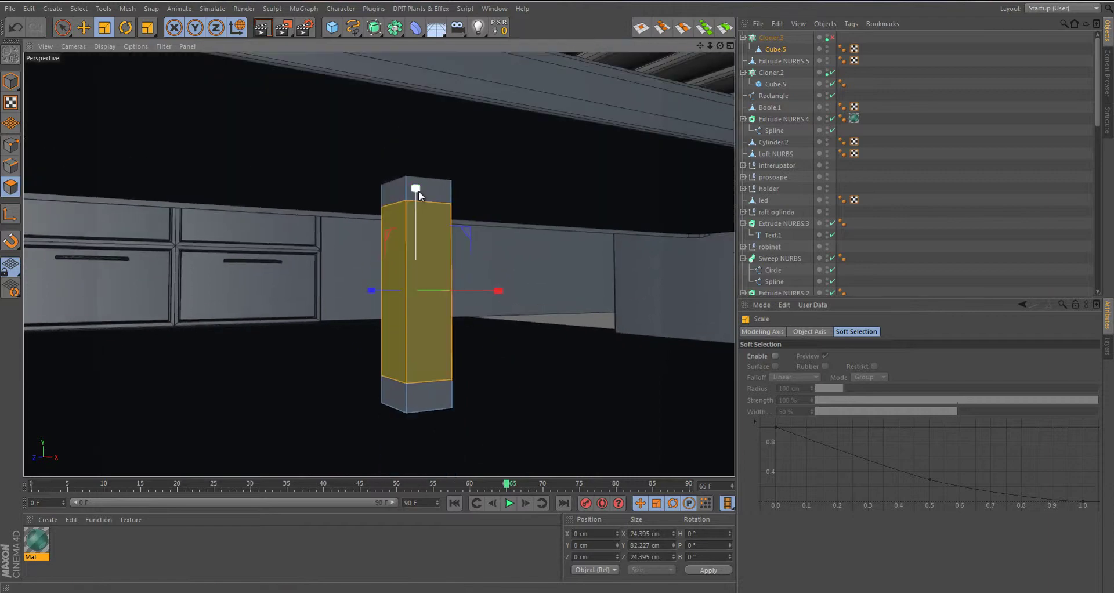
pyautogui.moveTo(492, 259)
pyautogui.keyDown('alt'); pyautogui.mouseDown()
pyautogui.moveTo(459, 277)
pyautogui.moveTo(346, 291)
pyautogui.mouseUp(); pyautogui.keyUp('alt')
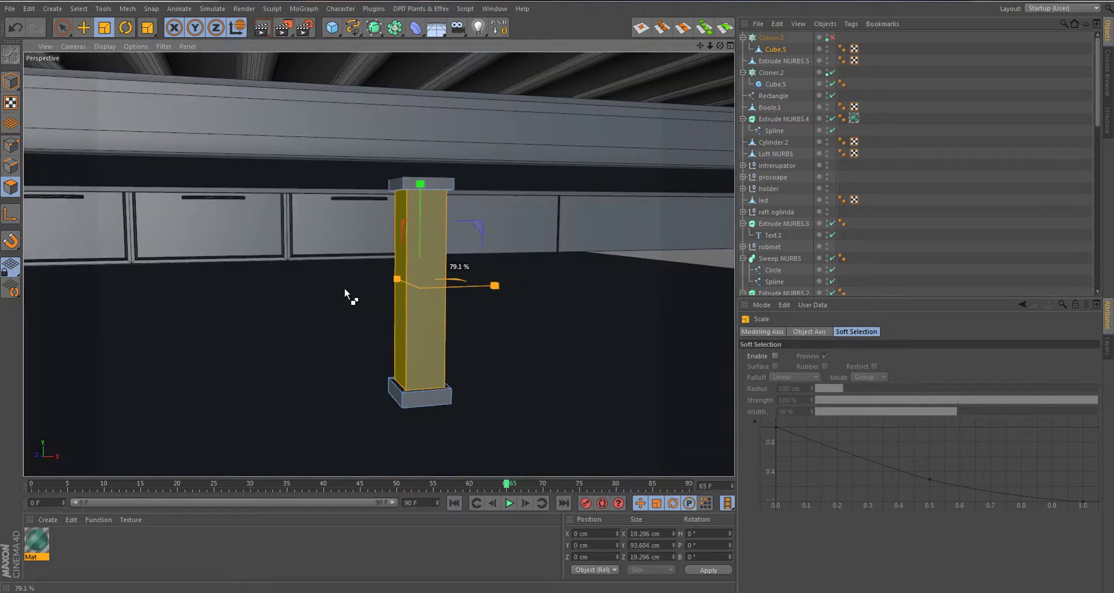
pyautogui.moveTo(433, 216); pyautogui.dragTo(419, 196)
pyautogui.scroll(-5, 419, 197)
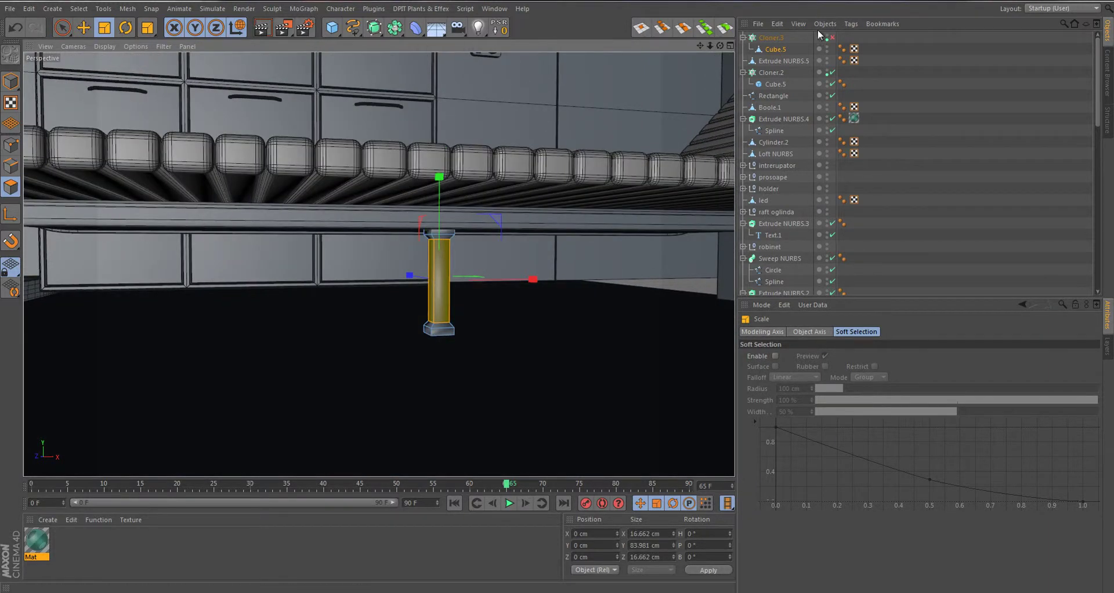
pyautogui.scroll(5, 210, 262)
# Put Cloner.3 inside HyperNURBS.2, test a loop cut near the leg base, then undo it
pyautogui.keyDown('alt'); pyautogui.moveTo(209, 263); pyautogui.dragTo(482, 269); pyautogui.keyUp('alt')
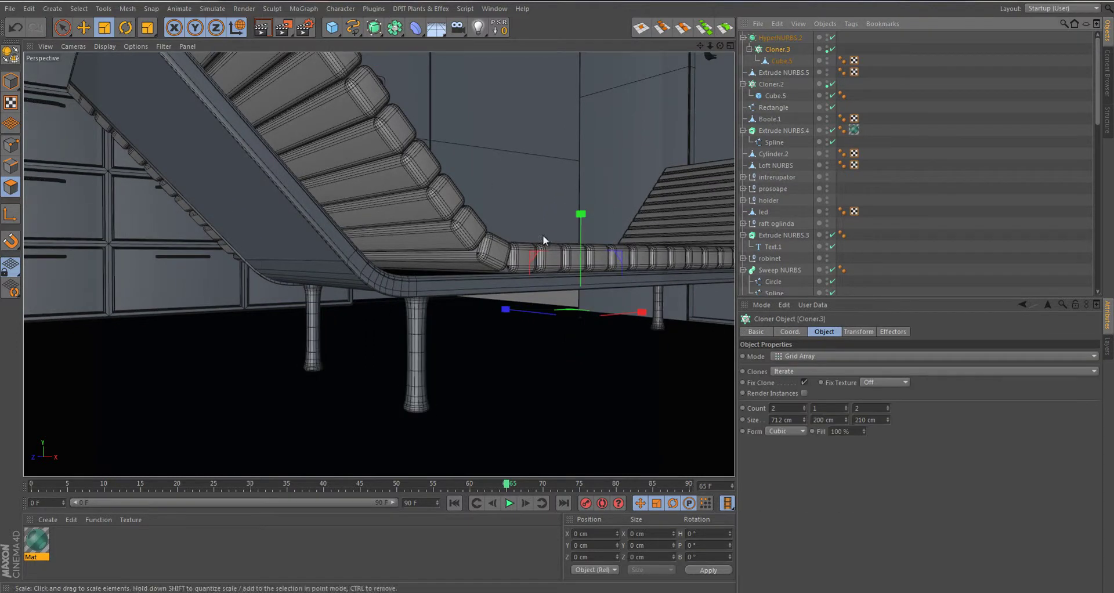
pyautogui.click(832, 49)
pyautogui.press('k')
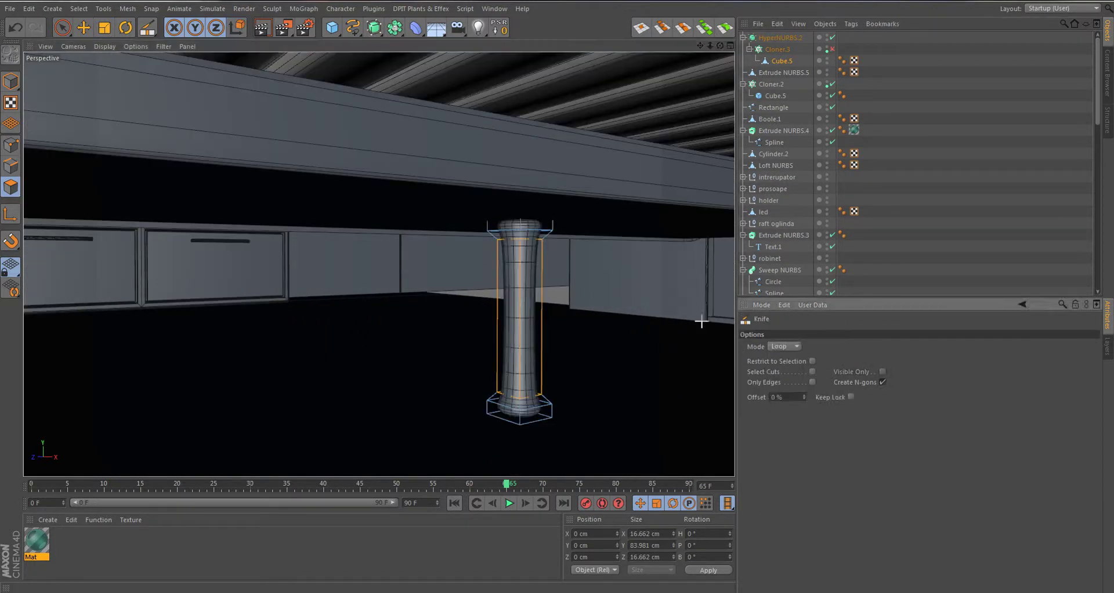
pyautogui.click(519, 345)
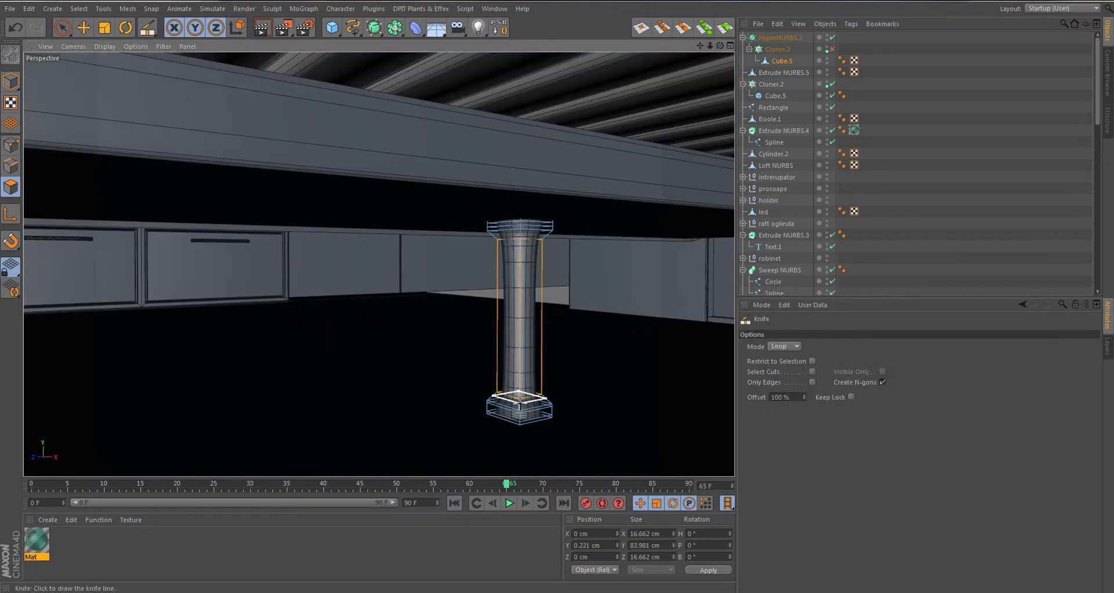
pyautogui.hotkey('ctrl', 'z')
pyautogui.hotkey('ctrl', 'z')
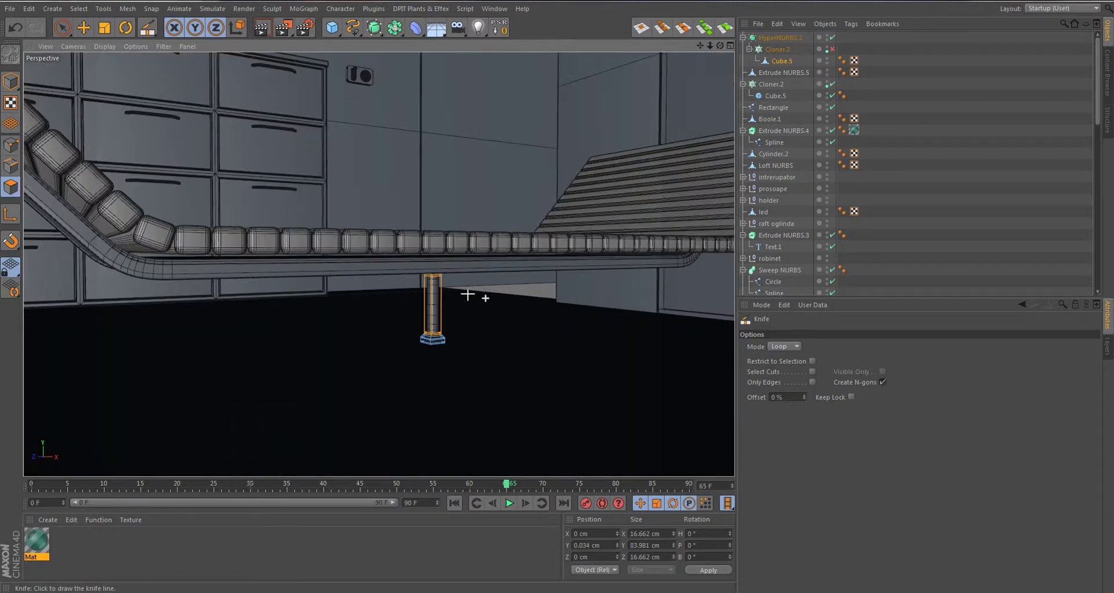
pyautogui.hotkey('ctrl', 'z')
pyautogui.hotkey('ctrl', 'z')
pyautogui.hotkey('ctrl', 'z')
pyautogui.hotkey('ctrl', 'z')
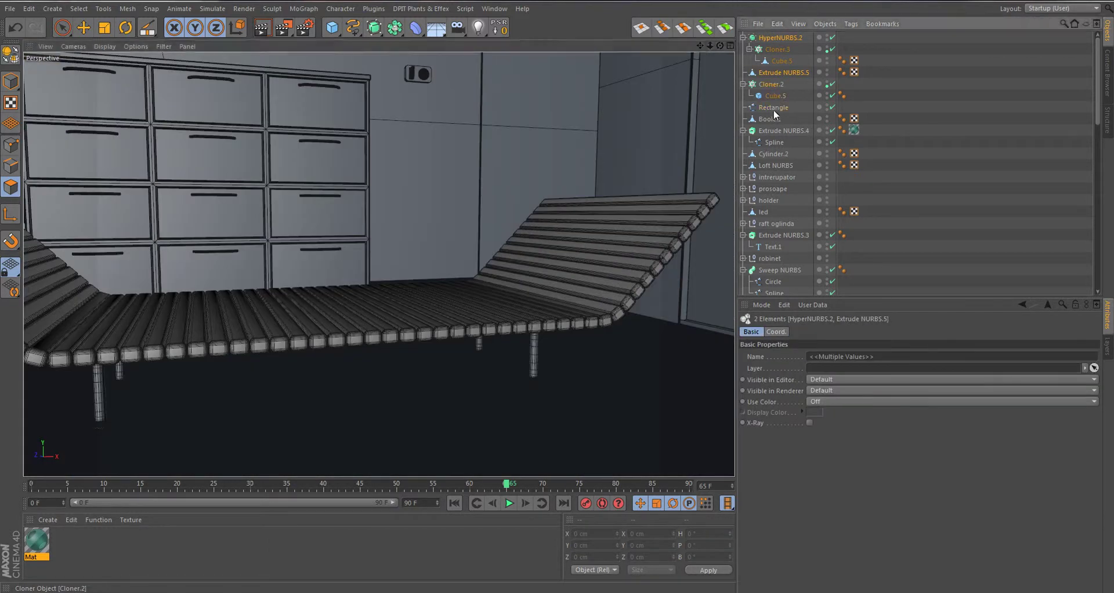
pyautogui.hotkey('ctrl', 'z')
pyautogui.hotkey('ctrl', 'z')
# Group the bench parts under a null named 'canapea' and get ready to move it into place
pyautogui.hotkey('ctrl', 'y')
pyautogui.hotkey('ctrl', 'y')
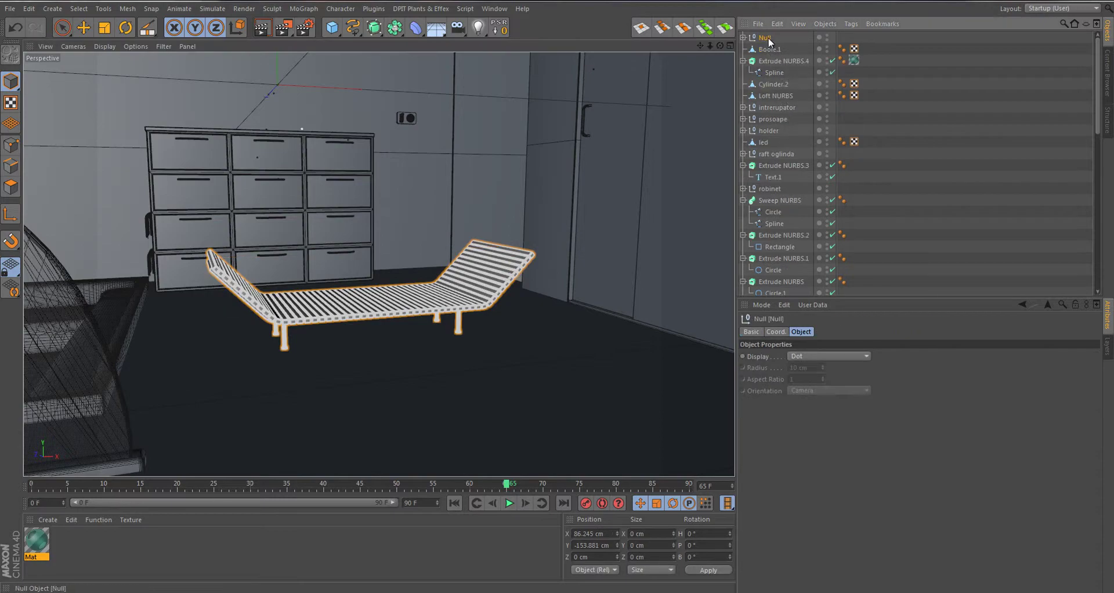
pyautogui.hotkey('ctrl', 'y')
pyautogui.hotkey('ctrl', 'y')
pyautogui.hotkey('ctrl', 'y')
pyautogui.hotkey('ctrl', 'y')
pyautogui.hotkey('ctrl', 'y')
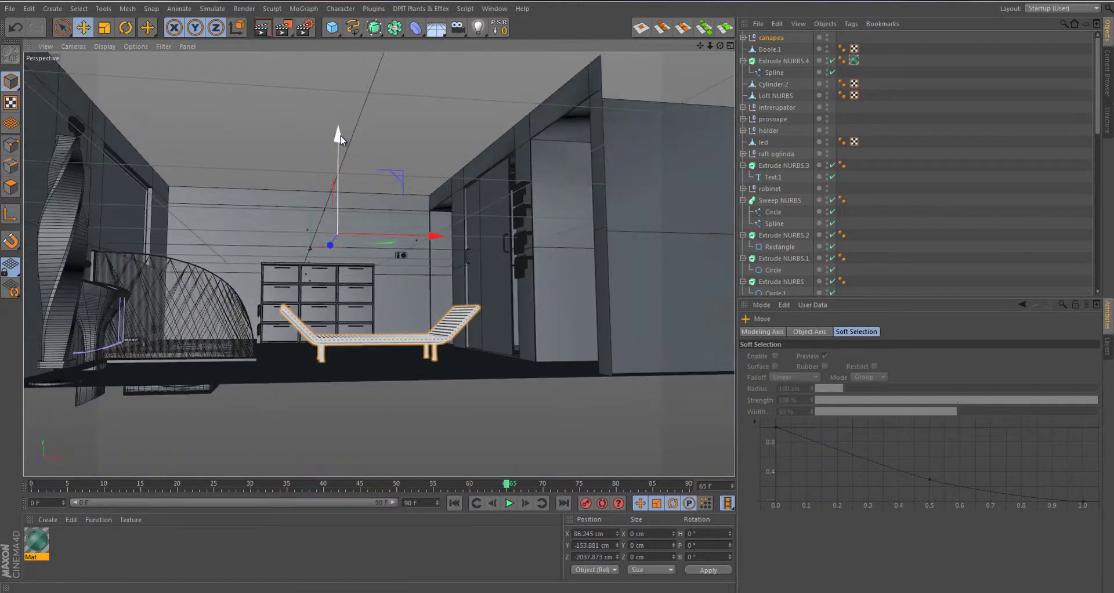
pyautogui.hotkey('ctrl', 'y')
pyautogui.hotkey('ctrl', 'y')
pyautogui.hotkey('ctrl', 'y')
pyautogui.hotkey('ctrl', 'y')
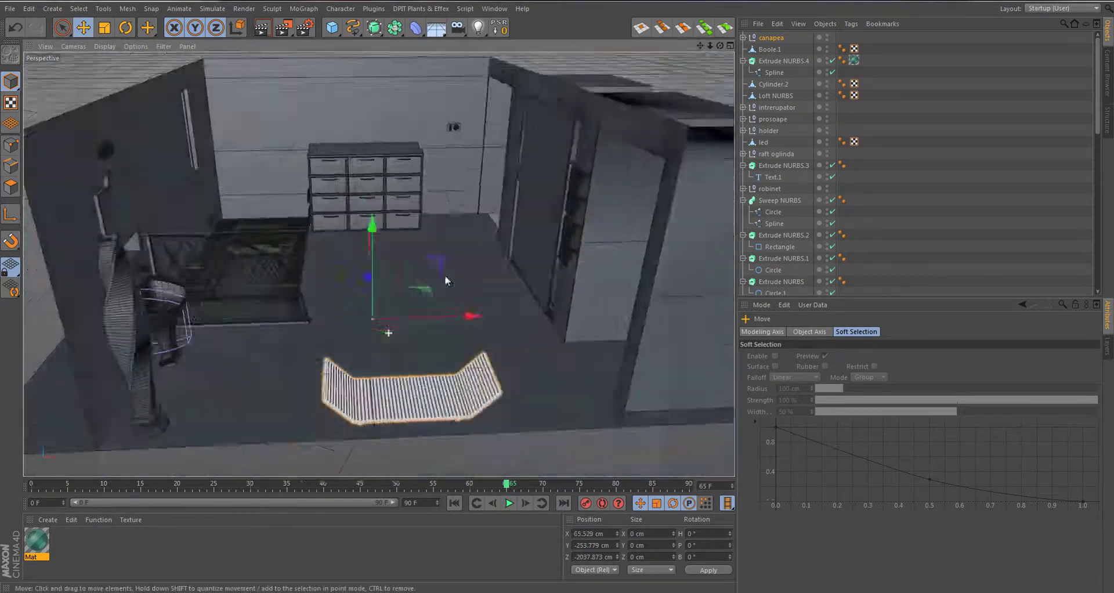
pyautogui.hotkey('ctrl', 'y')
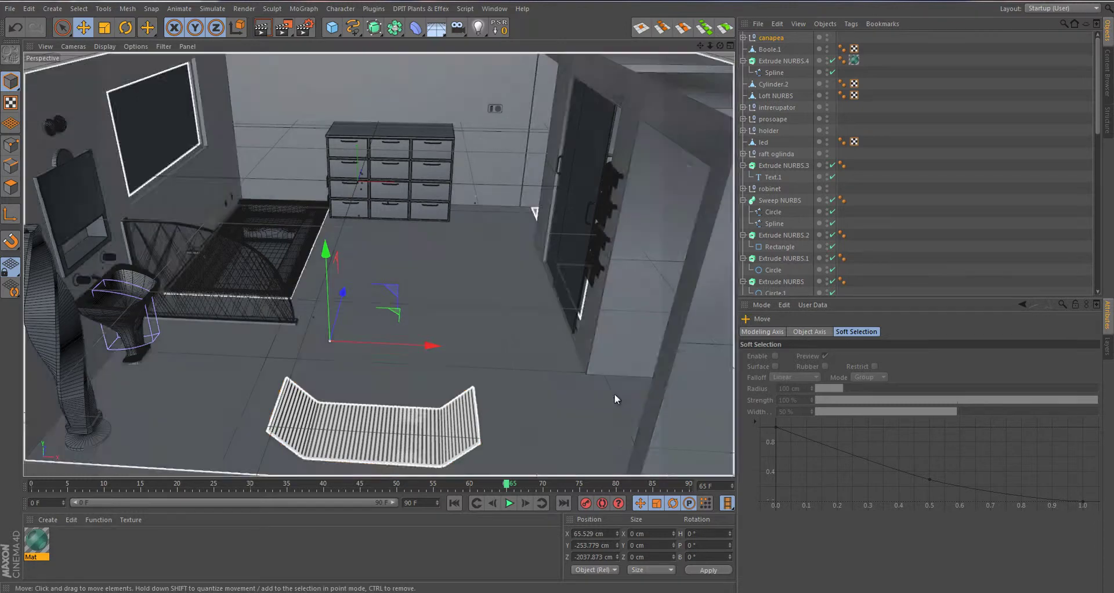
# Add a cube with 5 width segments and make it editable
pyautogui.keyDown('alt'); pyautogui.moveTo(614, 394); pyautogui.dragTo(522, 349); pyautogui.keyUp('alt')
pyautogui.click(332, 27)
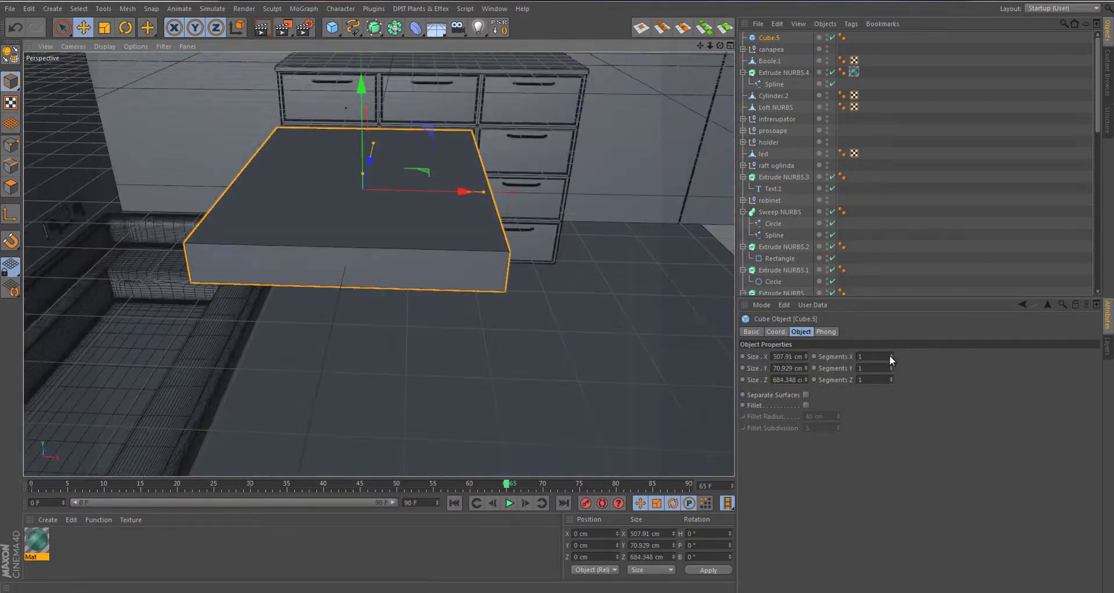
pyautogui.click(891, 355)
pyautogui.press('c')
# Select the box's top polygons and scale the top face down, then select the front side row
pyautogui.moveTo(420, 241)
pyautogui.keyDown('alt'); pyautogui.mouseDown()
pyautogui.moveTo(408, 252)
pyautogui.moveTo(319, 167)
pyautogui.moveTo(361, 283)
pyautogui.moveTo(431, 296)
pyautogui.moveTo(528, 231)
pyautogui.mouseUp(); pyautogui.keyUp('alt')
pyautogui.click(421, 239)
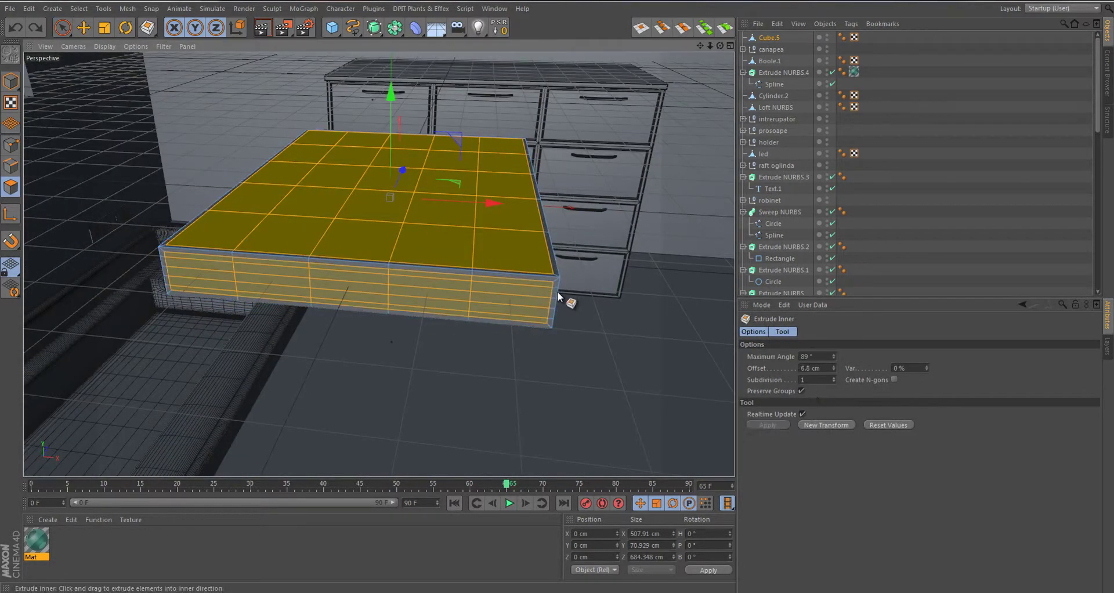
pyautogui.press('t')
pyautogui.moveTo(438, 131)
pyautogui.keyDown('alt'); pyautogui.mouseDown()
pyautogui.moveTo(600, 123)
pyautogui.moveTo(530, 192)
pyautogui.mouseUp(); pyautogui.keyUp('alt')
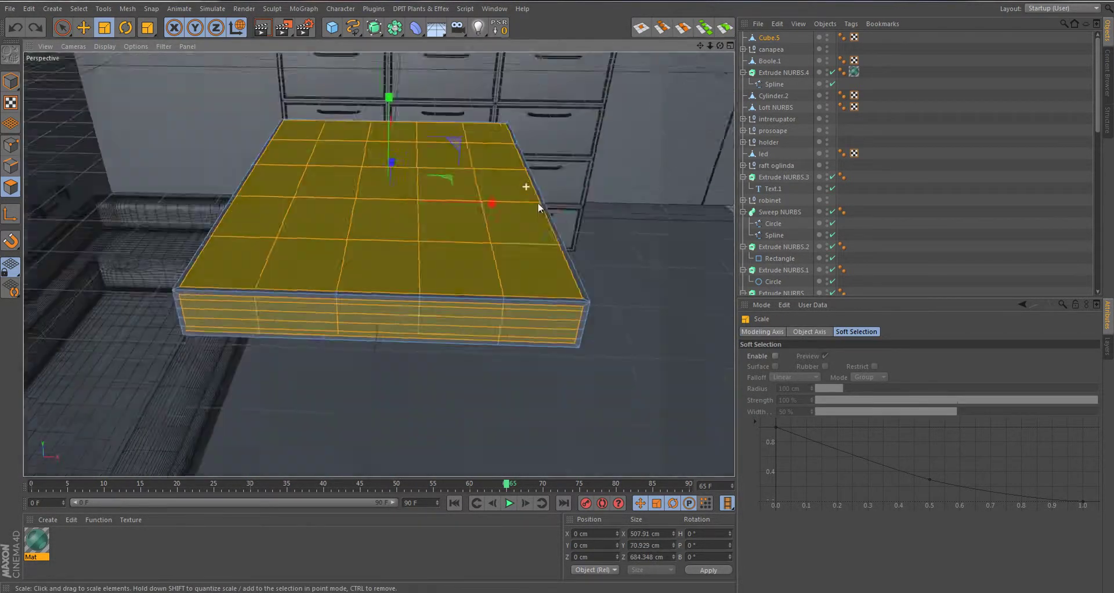
pyautogui.press('space')
pyautogui.moveTo(487, 231)
pyautogui.keyDown('ctrl'); pyautogui.mouseDown()
pyautogui.moveTo(311, 181)
pyautogui.moveTo(361, 199)
pyautogui.moveTo(423, 324)
pyautogui.moveTo(423, 133)
pyautogui.mouseUp(); pyautogui.keyUp('ctrl')
pyautogui.press('t')
pyautogui.moveTo(376, 92); pyautogui.dragTo(377, 101)
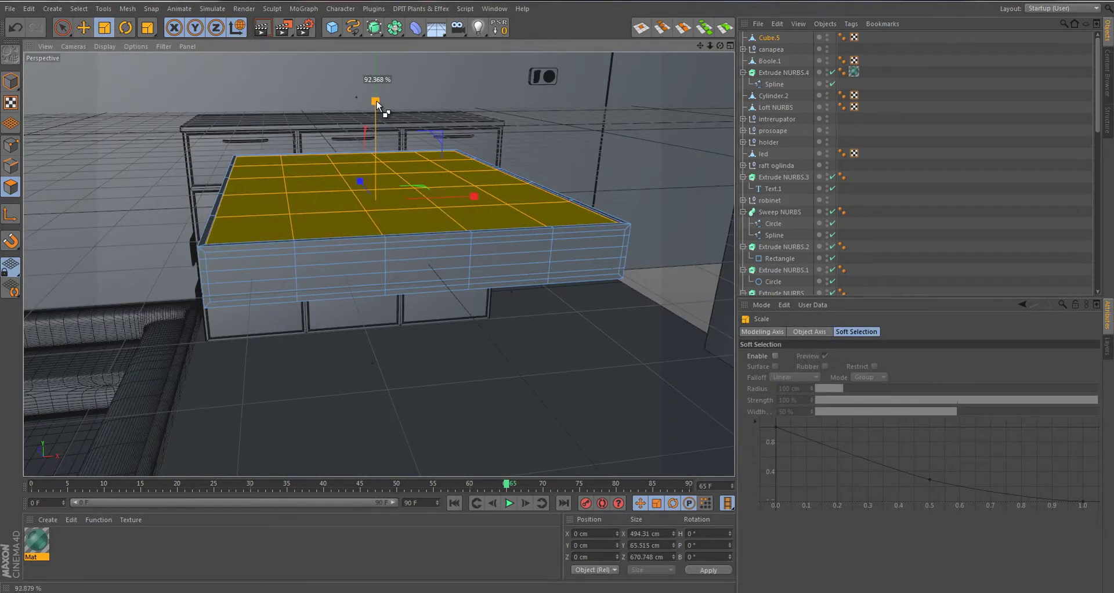
pyautogui.press('space')
pyautogui.moveTo(249, 279); pyautogui.dragTo(530, 249)
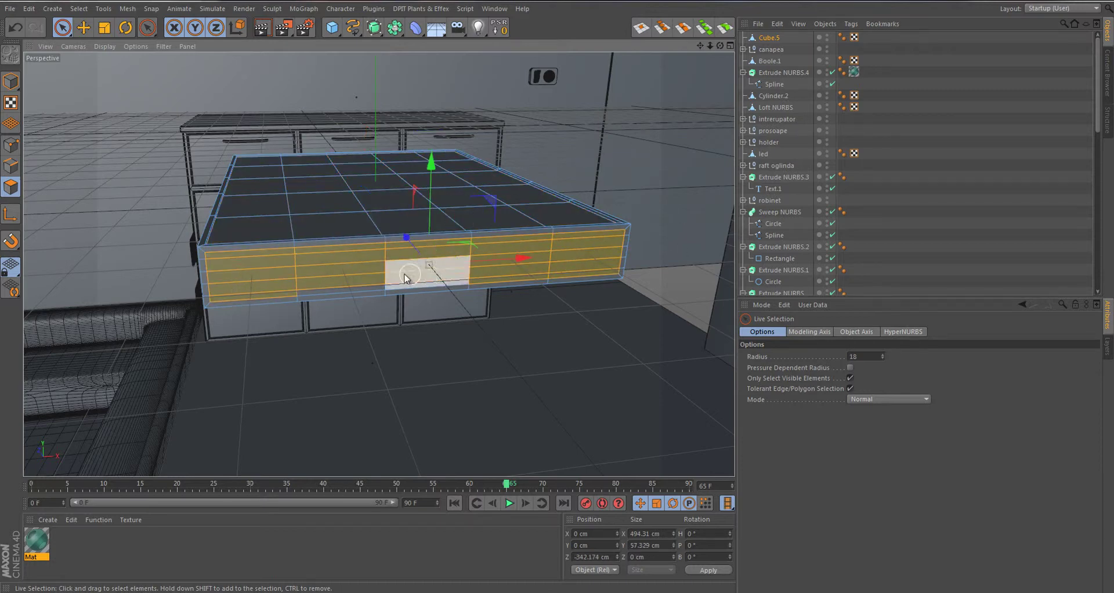
# Select the box's front side polygons and scale them to lengthen the box slightly
pyautogui.moveTo(398, 269)
pyautogui.keyDown('alt'); pyautogui.mouseDown()
pyautogui.moveTo(491, 231)
pyautogui.moveTo(383, 269)
pyautogui.moveTo(586, 313)
pyautogui.mouseUp(); pyautogui.keyUp('alt')
pyautogui.click(586, 313)
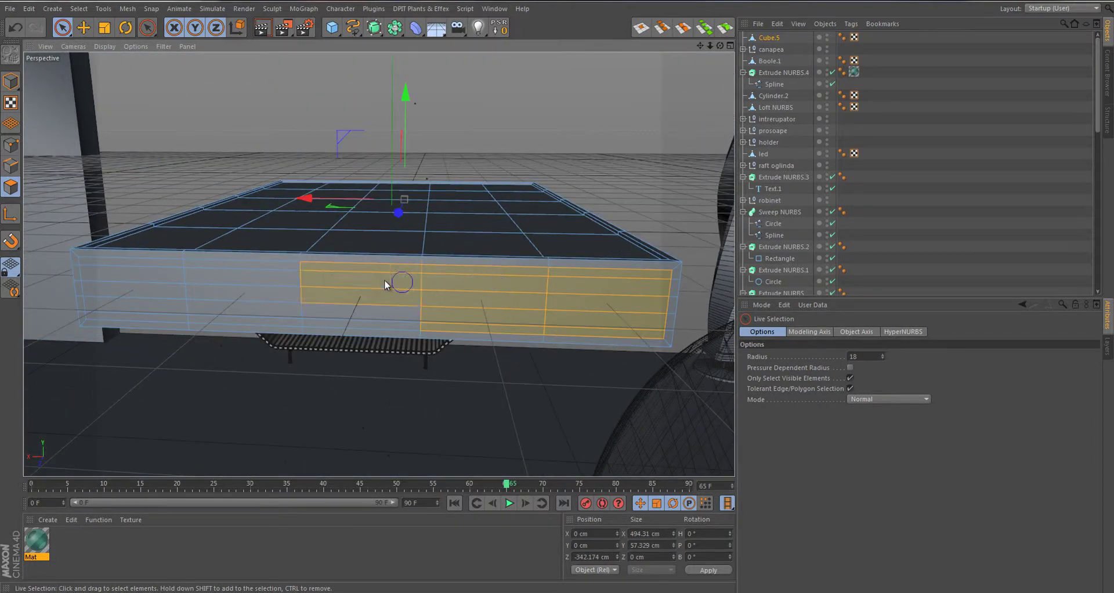
pyautogui.press('t')
pyautogui.keyDown('alt'); pyautogui.moveTo(388, 249); pyautogui.dragTo(398, 253); pyautogui.keyUp('alt')
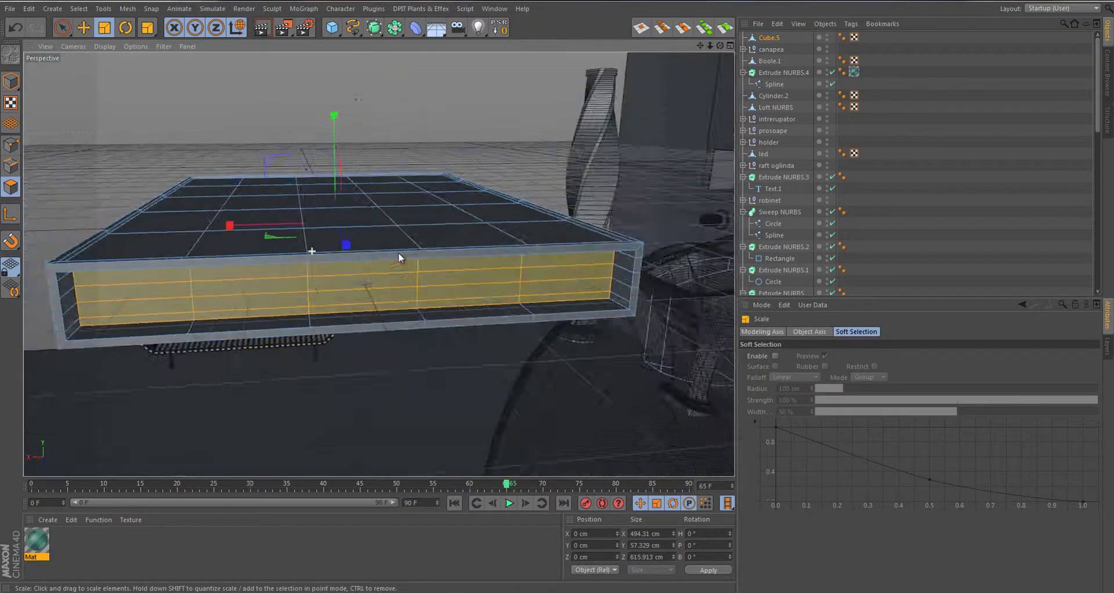
pyautogui.keyDown('alt'); pyautogui.moveTo(398, 252); pyautogui.dragTo(569, 289, button='right'); pyautogui.keyUp('alt')
pyautogui.moveTo(232, 237); pyautogui.dragTo(290, 249)
pyautogui.moveTo(286, 245)
pyautogui.mouseDown()
pyautogui.moveTo(506, 259)
pyautogui.moveTo(592, 291)
pyautogui.mouseUp()
pyautogui.press('space')
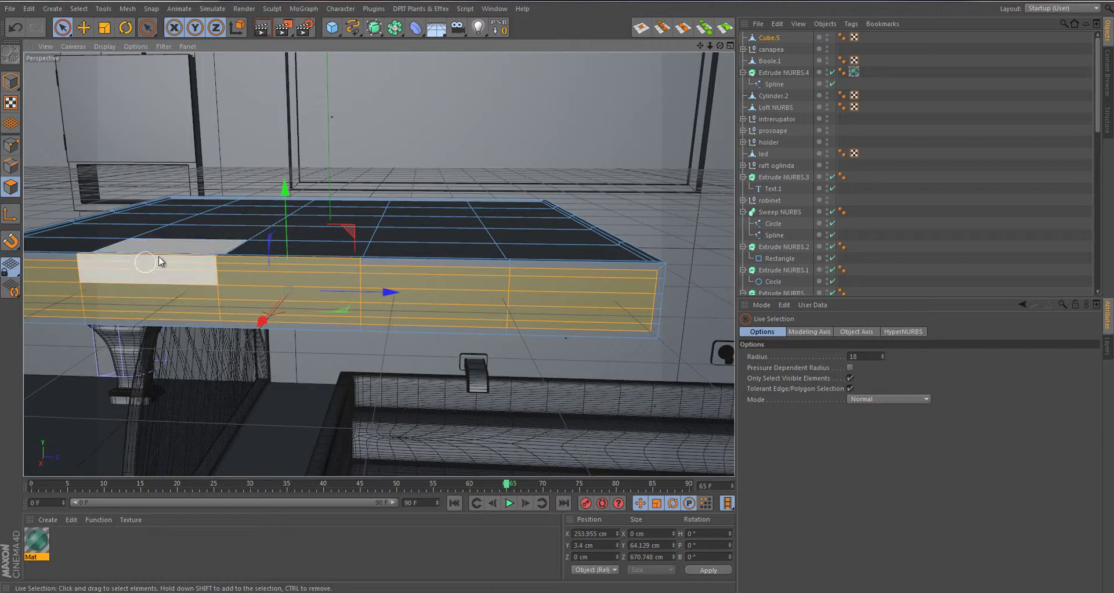
# Select the side band polygons for scaling, then place Cube.5 inside a new HyperNURBS
pyautogui.keyDown('alt'); pyautogui.moveTo(186, 249); pyautogui.dragTo(97, 253); pyautogui.keyUp('alt')
pyautogui.click(341, 319)
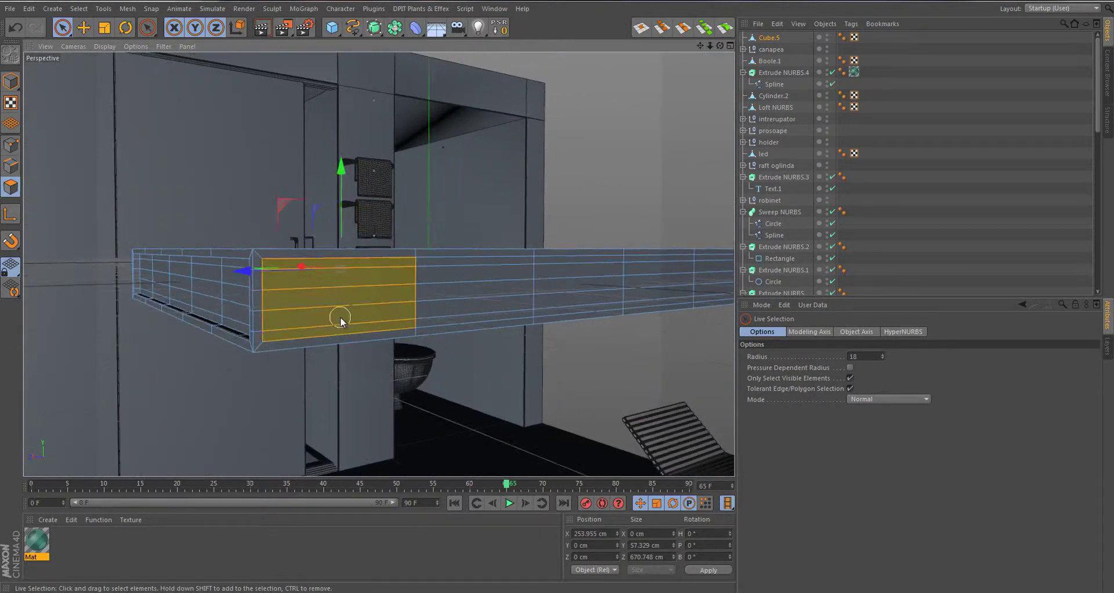
pyautogui.moveTo(664, 278)
pyautogui.keyDown('alt'); pyautogui.mouseDown()
pyautogui.moveTo(517, 281)
pyautogui.moveTo(388, 325)
pyautogui.moveTo(110, 284)
pyautogui.moveTo(445, 304)
pyautogui.moveTo(261, 220)
pyautogui.moveTo(447, 329)
pyautogui.mouseUp(); pyautogui.keyUp('alt')
pyautogui.press('t')
pyautogui.click(375, 28)
pyautogui.moveTo(769, 49); pyautogui.dragTo(778, 38)
pyautogui.moveTo(406, 244)
pyautogui.keyDown('alt'); pyautogui.mouseDown()
pyautogui.moveTo(302, 255)
pyautogui.moveTo(473, 263)
pyautogui.mouseUp(); pyautogui.keyUp('alt')
# Use the loop cut tool around the mattress corners, then render a viewport preview
pyautogui.press('m')
pyautogui.press('k')
pyautogui.scroll(5, 532, 379)
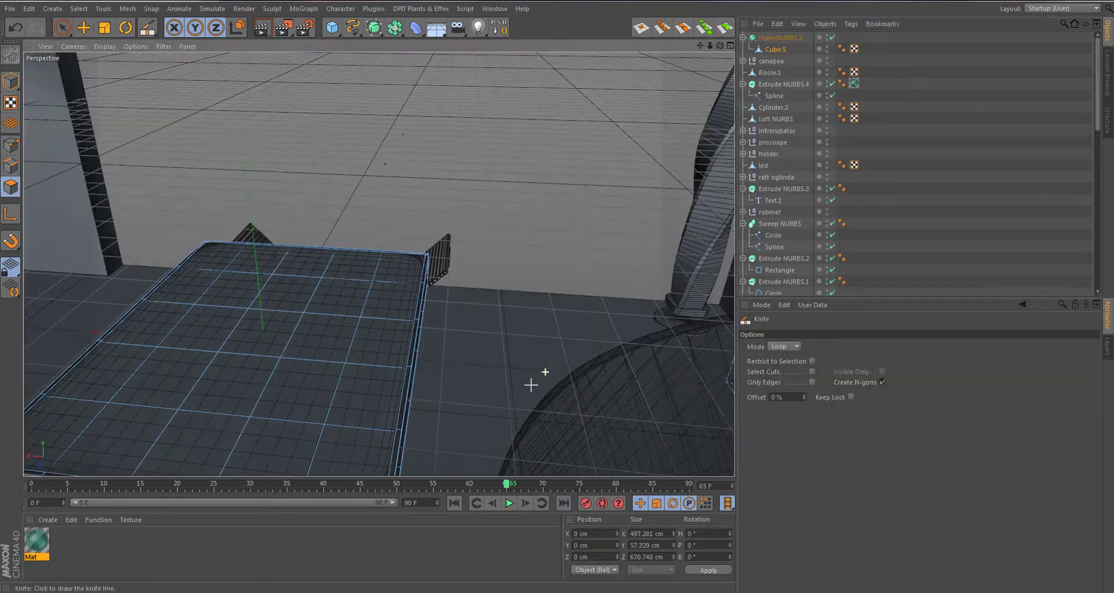
pyautogui.keyDown('alt'); pyautogui.moveTo(532, 378); pyautogui.dragTo(425, 339); pyautogui.keyUp('alt')
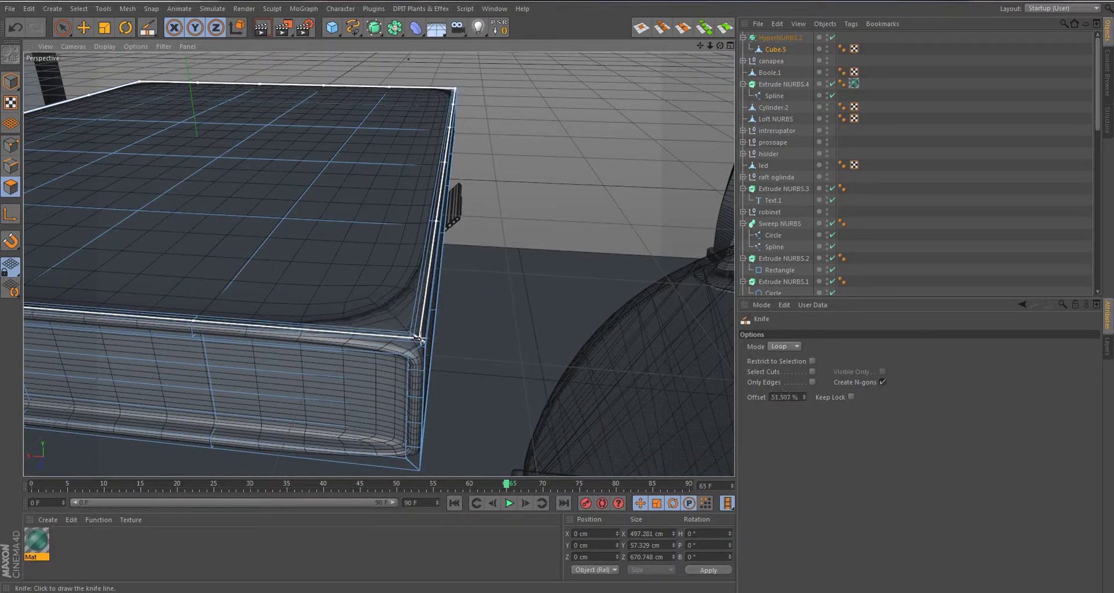
pyautogui.moveTo(422, 340)
pyautogui.keyDown('alt'); pyautogui.mouseDown()
pyautogui.moveTo(169, 283)
pyautogui.moveTo(479, 371)
pyautogui.moveTo(617, 249)
pyautogui.moveTo(428, 330)
pyautogui.moveTo(505, 316)
pyautogui.moveTo(298, 164)
pyautogui.moveTo(380, 297)
pyautogui.moveTo(311, 274)
pyautogui.moveTo(527, 341)
pyautogui.moveTo(438, 294)
pyautogui.moveTo(499, 267)
pyautogui.mouseUp(); pyautogui.keyUp('alt')
pyautogui.hotkey('ctrl', 'r')
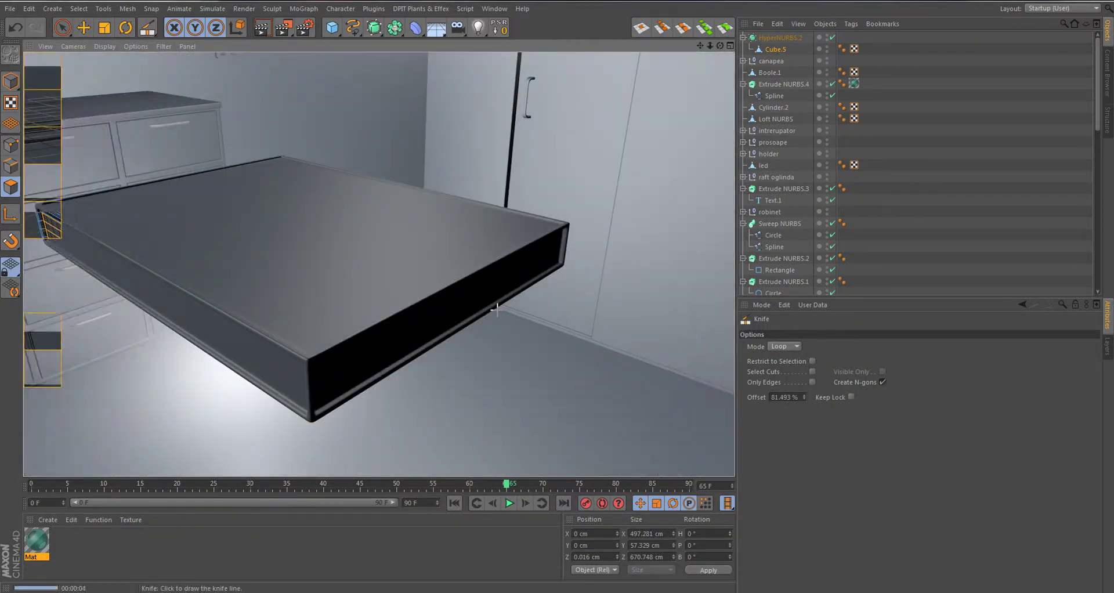
# Move the small cushion box into the tub and copy it along the tub's length
pyautogui.scroll(-5, 443, 350)
pyautogui.press('t')
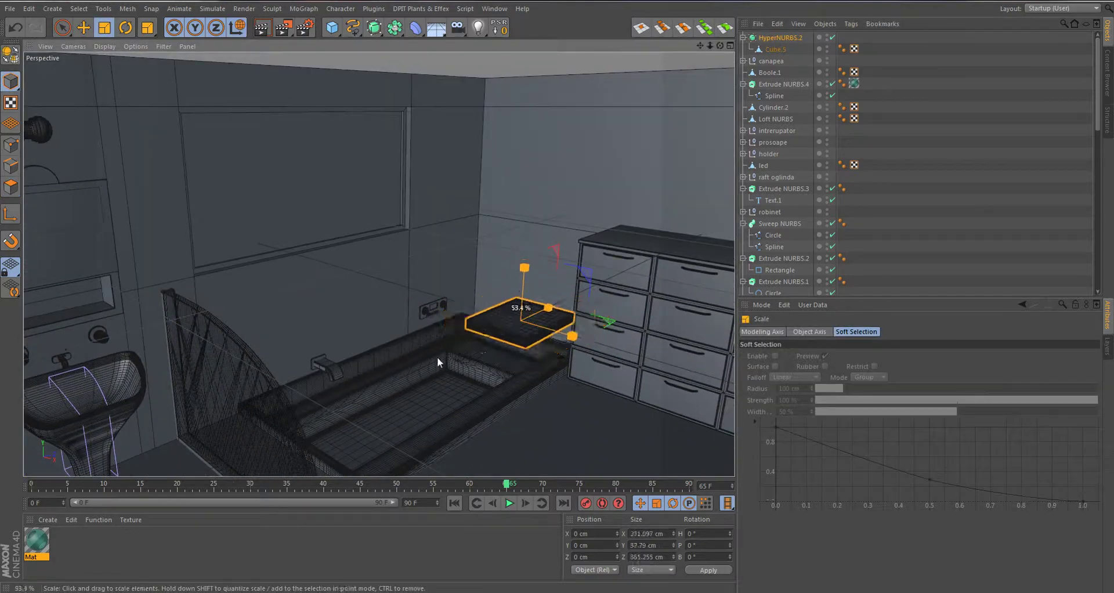
pyautogui.moveTo(437, 357)
pyautogui.keyDown('alt'); pyautogui.mouseDown()
pyautogui.moveTo(635, 346)
pyautogui.moveTo(531, 355)
pyautogui.moveTo(437, 443)
pyautogui.moveTo(433, 262)
pyautogui.moveTo(426, 278)
pyautogui.moveTo(623, 347)
pyautogui.mouseUp(); pyautogui.keyUp('alt')
pyautogui.press('e')
pyautogui.scroll(5, 433, 262)
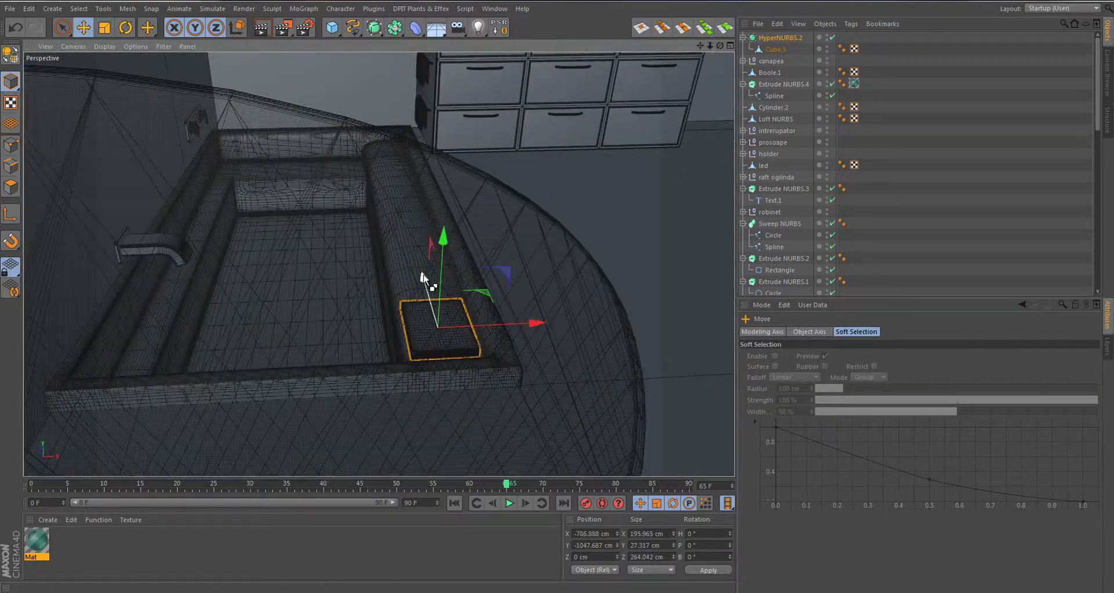
pyautogui.keyDown('ctrl'); pyautogui.moveTo(413, 238); pyautogui.dragTo(405, 214); pyautogui.keyUp('ctrl')
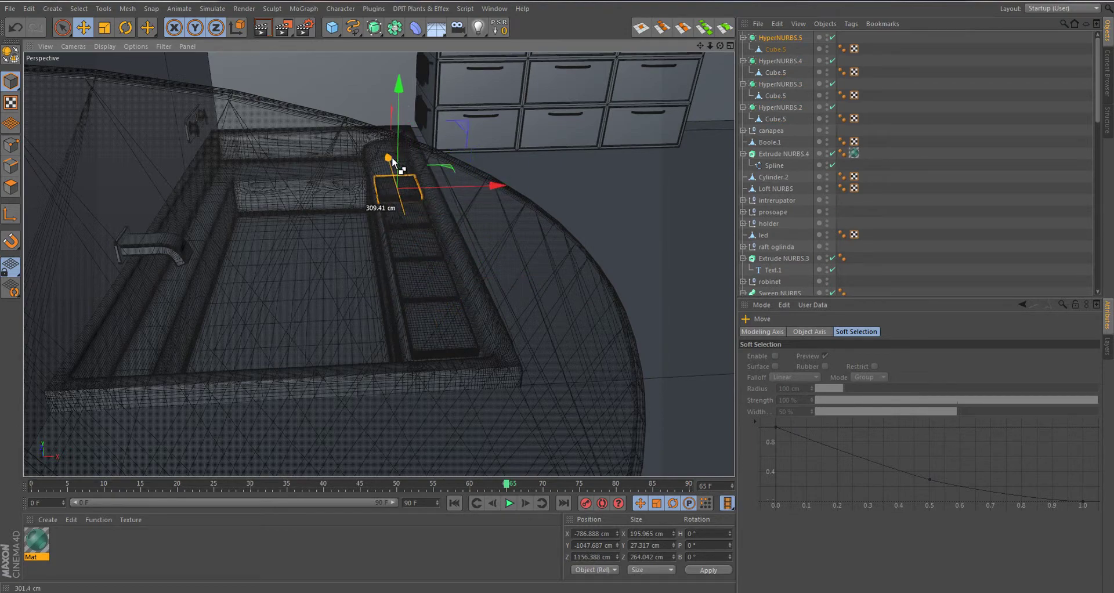
pyautogui.moveTo(391, 157)
pyautogui.keyDown('ctrl'); pyautogui.mouseDown()
pyautogui.moveTo(476, 235)
pyautogui.moveTo(469, 262)
pyautogui.moveTo(388, 303)
pyautogui.mouseUp(); pyautogui.keyUp('ctrl')
pyautogui.hotkey('alt', 'r')
pyautogui.hotkey('alt', 'r')
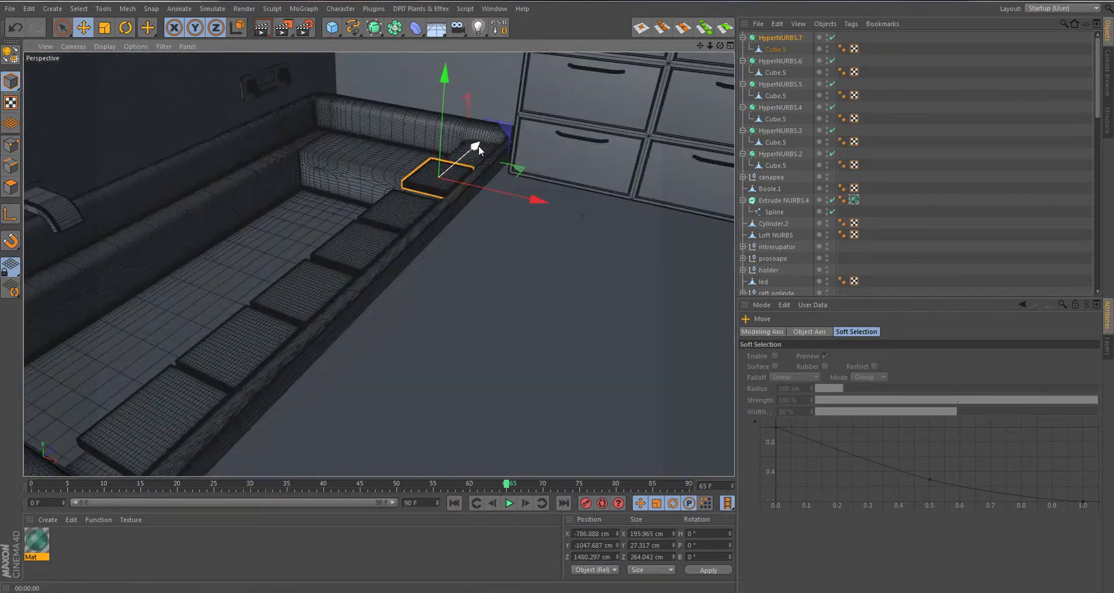
pyautogui.keyDown('alt'); pyautogui.moveTo(473, 174); pyautogui.dragTo(441, 192); pyautogui.keyUp('alt')
# Select all six cushion HyperNURBS objects and raise their editor subdivision to 4
pyautogui.click(742, 37)
pyautogui.click(742, 49)
pyautogui.click(743, 108)
pyautogui.keyDown('shift'); pyautogui.click(779, 96); pyautogui.keyUp('shift')
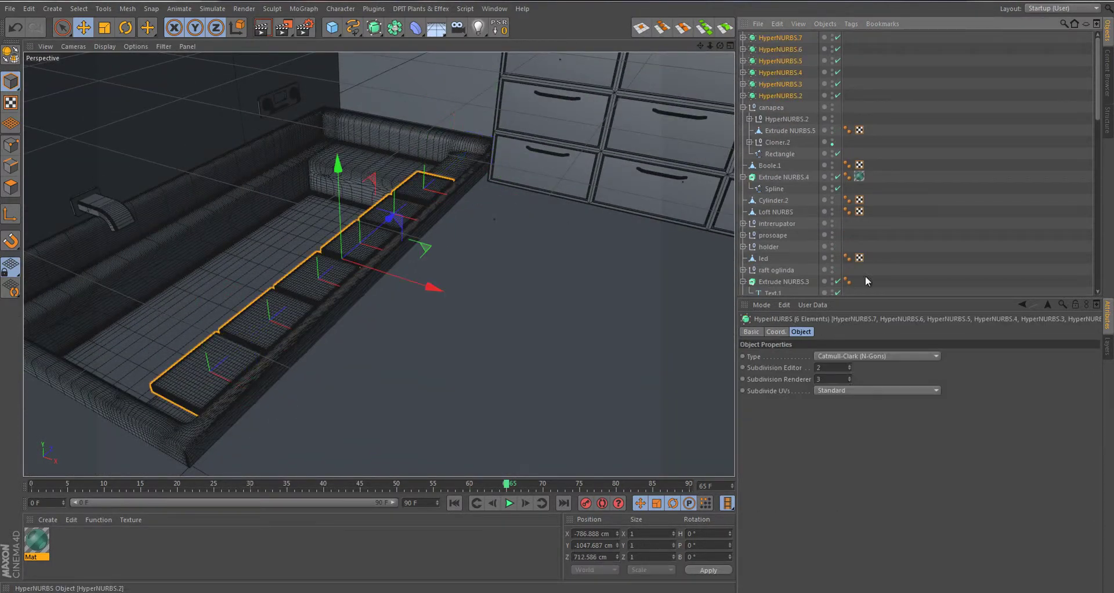
pyautogui.keyDown('alt'); pyautogui.moveTo(391, 300); pyautogui.dragTo(167, 303); pyautogui.keyUp('alt')
pyautogui.hotkey('alt', 'r')
pyautogui.click(849, 365)
pyautogui.click(849, 366)
pyautogui.click(849, 366)
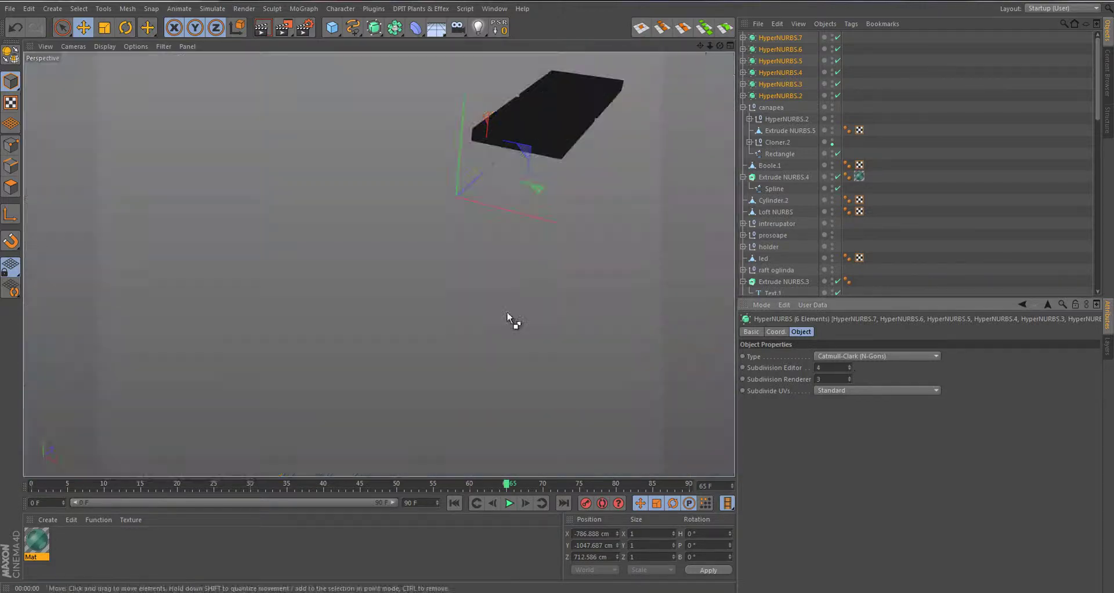
pyautogui.hotkey('alt', 'r')
pyautogui.scroll(-5, 517, 306)
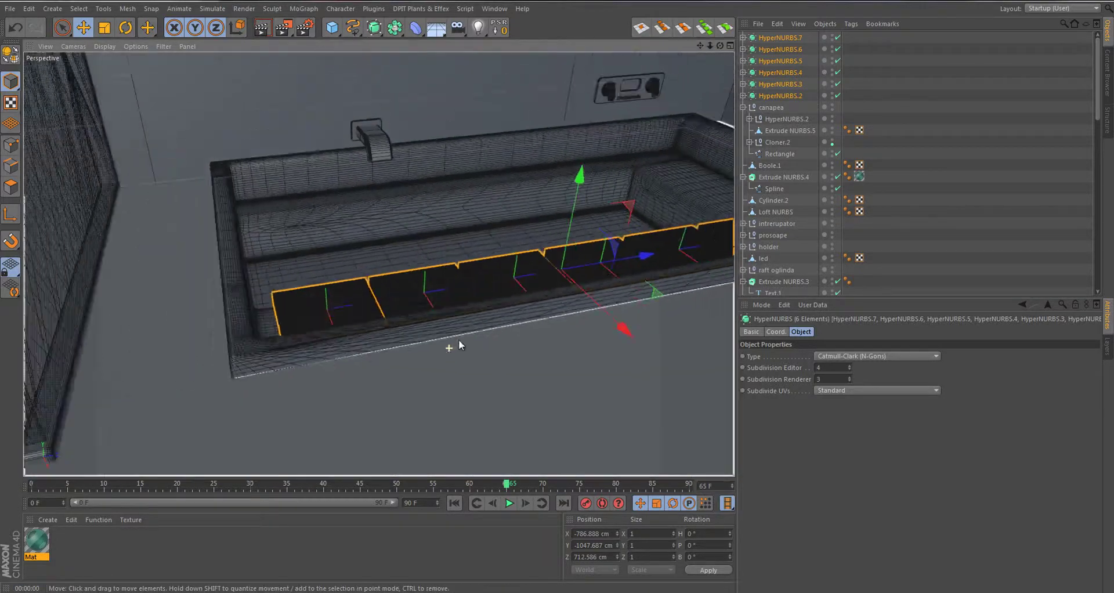
pyautogui.keyDown('alt'); pyautogui.moveTo(517, 305); pyautogui.dragTo(675, 218); pyautogui.keyUp('alt')
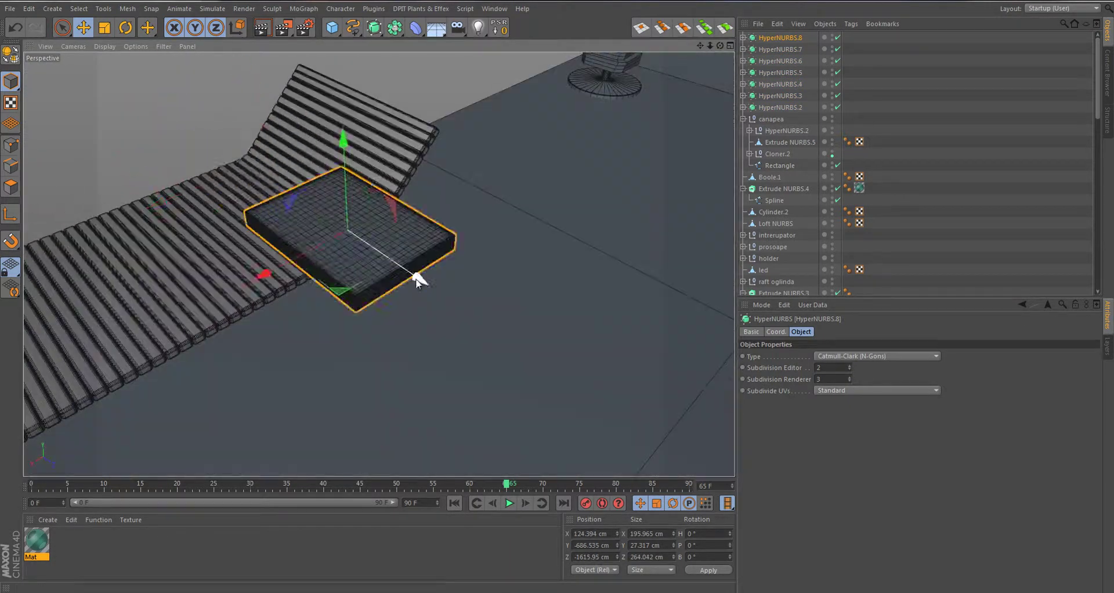
# Slide the mattress box along the lounger and lower it in the side view
pyautogui.moveTo(357, 185); pyautogui.dragTo(379, 186)
pyautogui.middleClick(379, 186)
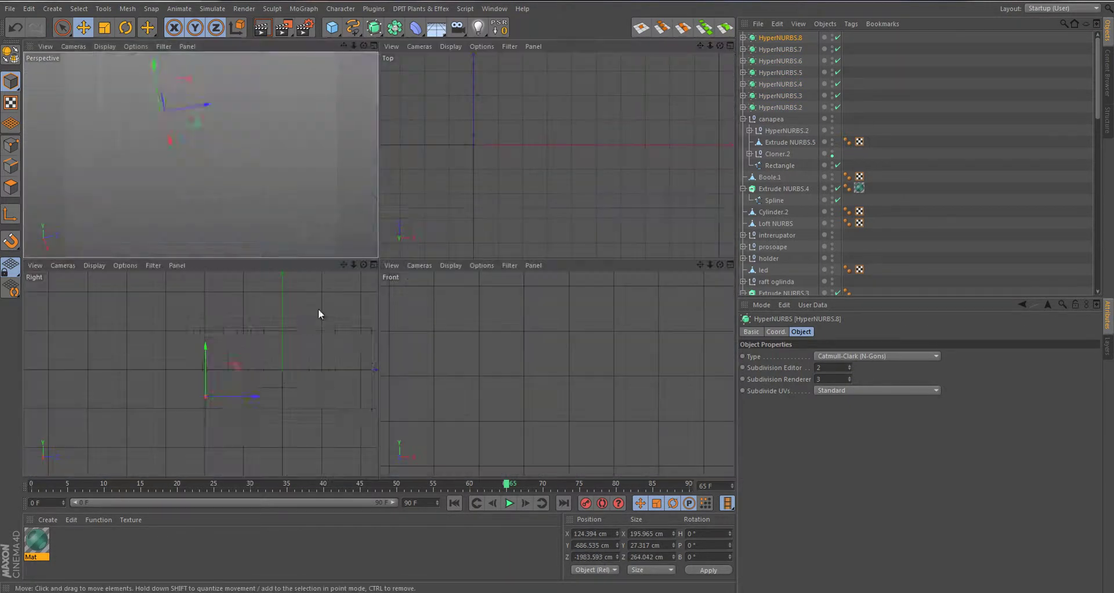
pyautogui.middleClick(308, 395)
pyautogui.scroll(3, 473, 271)
pyautogui.scroll(3, 473, 270)
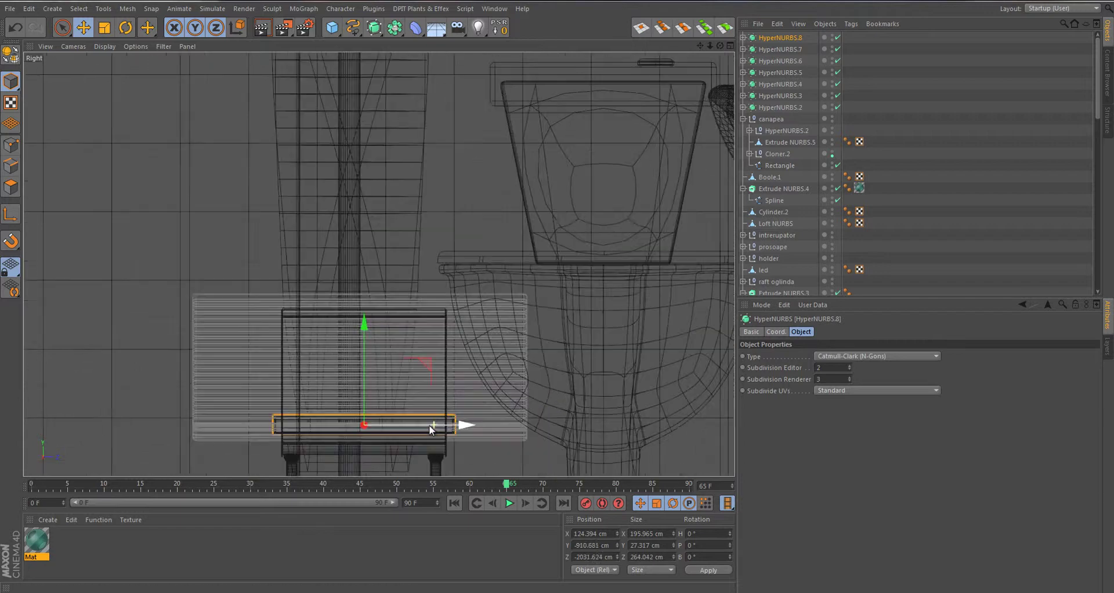
pyautogui.click(368, 353)
pyautogui.middleClick(388, 413)
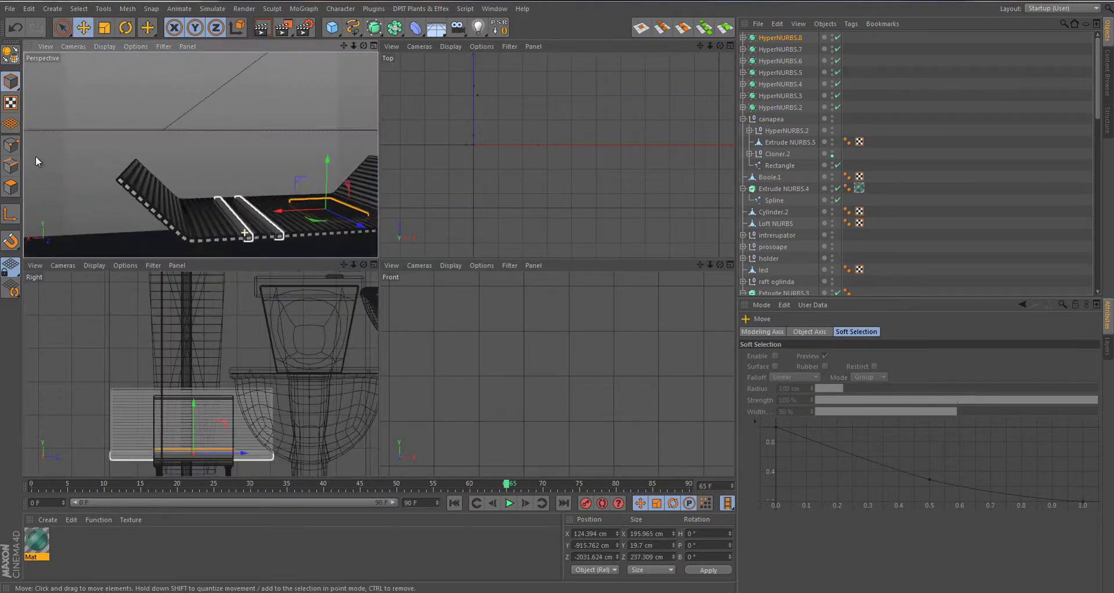
# In the top view, center the mattress over the lounger and stretch it to 792 × 465 cm
pyautogui.middleClick(549, 173)
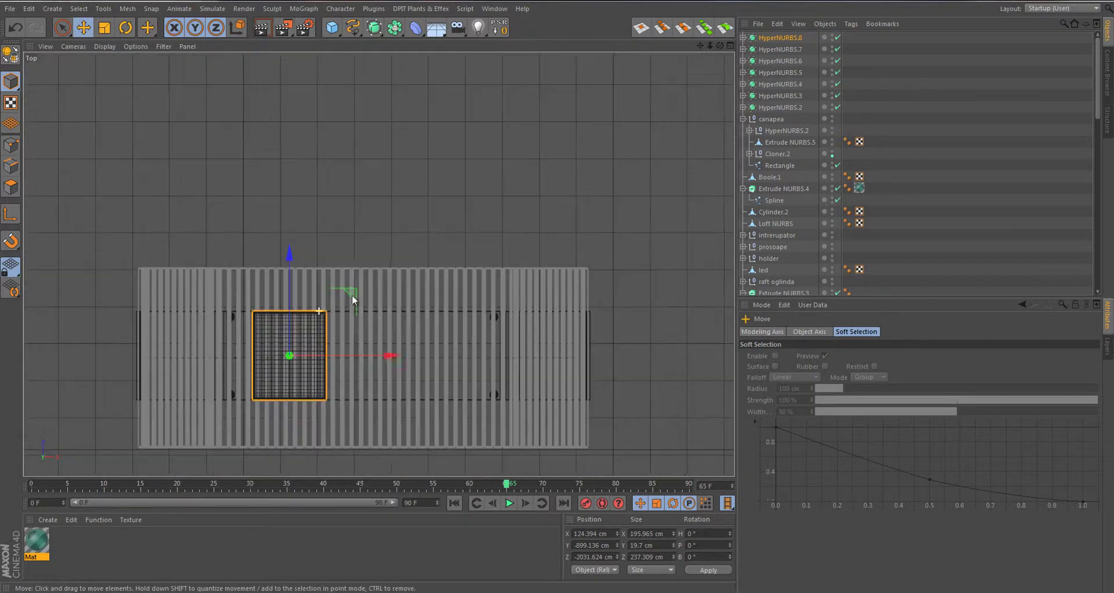
pyautogui.moveTo(352, 295); pyautogui.dragTo(543, 306)
pyautogui.moveTo(405, 199); pyautogui.dragTo(399, 131)
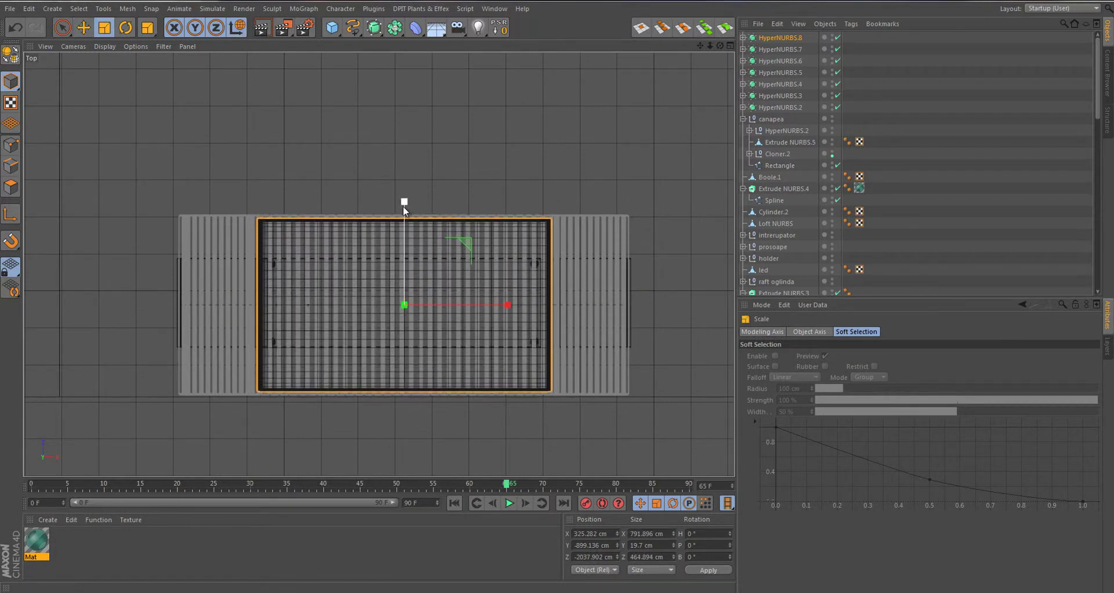
pyautogui.moveTo(404, 209); pyautogui.dragTo(405, 203)
pyautogui.middleClick(404, 203)
pyautogui.keyDown('alt'); pyautogui.moveTo(234, 200); pyautogui.dragTo(323, 205); pyautogui.keyUp('alt')
pyautogui.middleClick(281, 255)
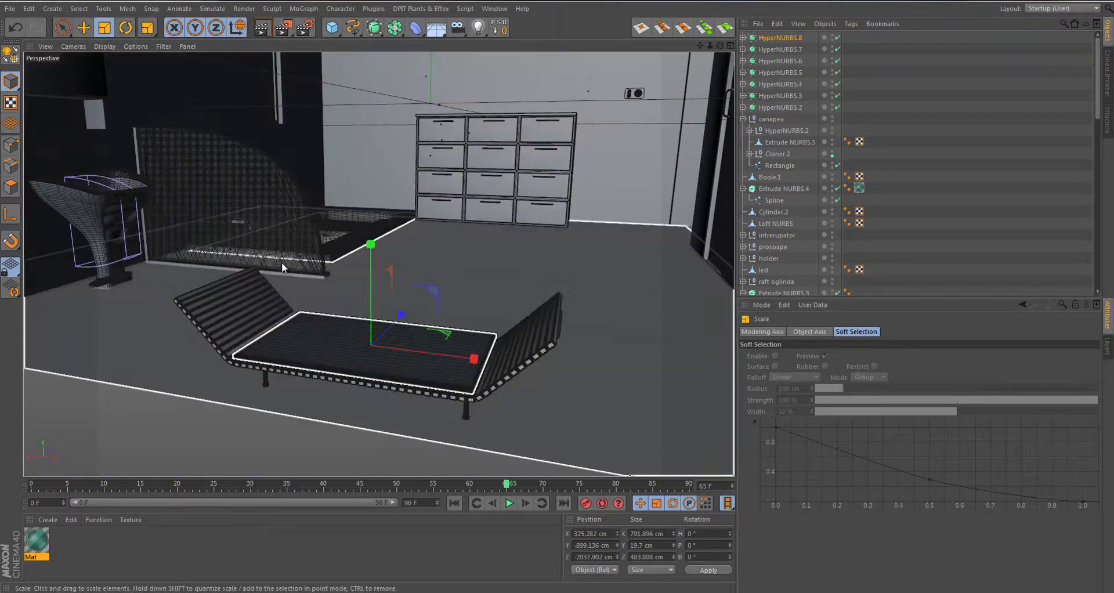
pyautogui.moveTo(282, 267)
pyautogui.keyDown('alt'); pyautogui.mouseDown()
pyautogui.moveTo(443, 216)
pyautogui.moveTo(442, 313)
pyautogui.moveTo(534, 323)
pyautogui.moveTo(438, 275)
pyautogui.moveTo(191, 218)
pyautogui.mouseUp(); pyautogui.keyUp('alt')
# Add a rectangle spline with rounded corners, narrowed and shortened into a pill shape
pyautogui.moveTo(353, 27); pyautogui.dragTo(475, 106)
pyautogui.keyDown('alt'); pyautogui.moveTo(441, 232); pyautogui.dragTo(386, 156); pyautogui.keyUp('alt')
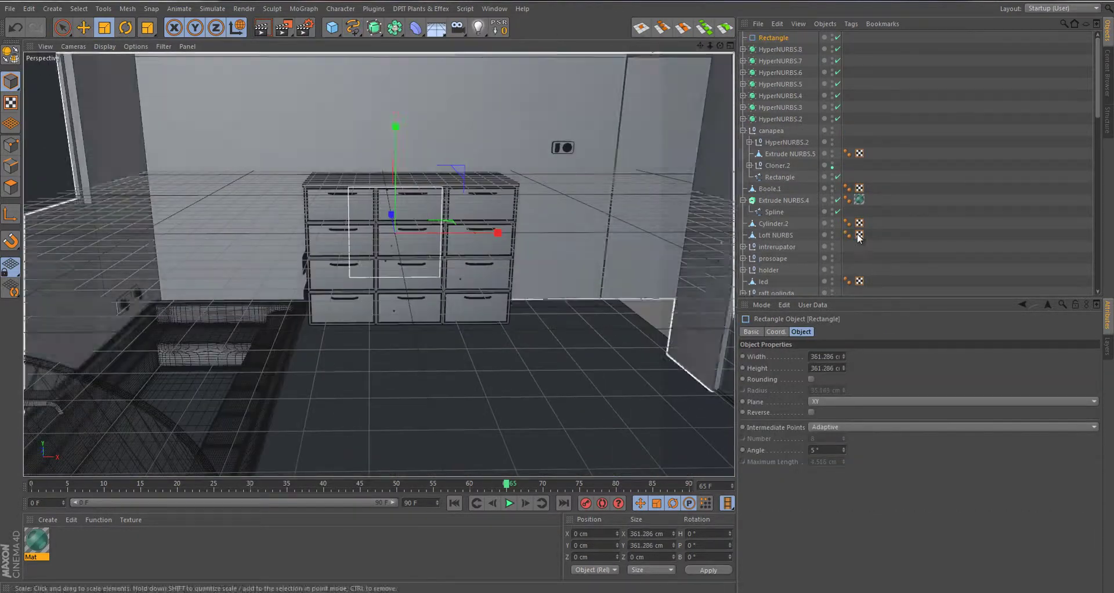
pyautogui.moveTo(844, 358); pyautogui.dragTo(842, 342)
pyautogui.click(812, 379)
pyautogui.scroll(3, 395, 250)
pyautogui.click(353, 27)
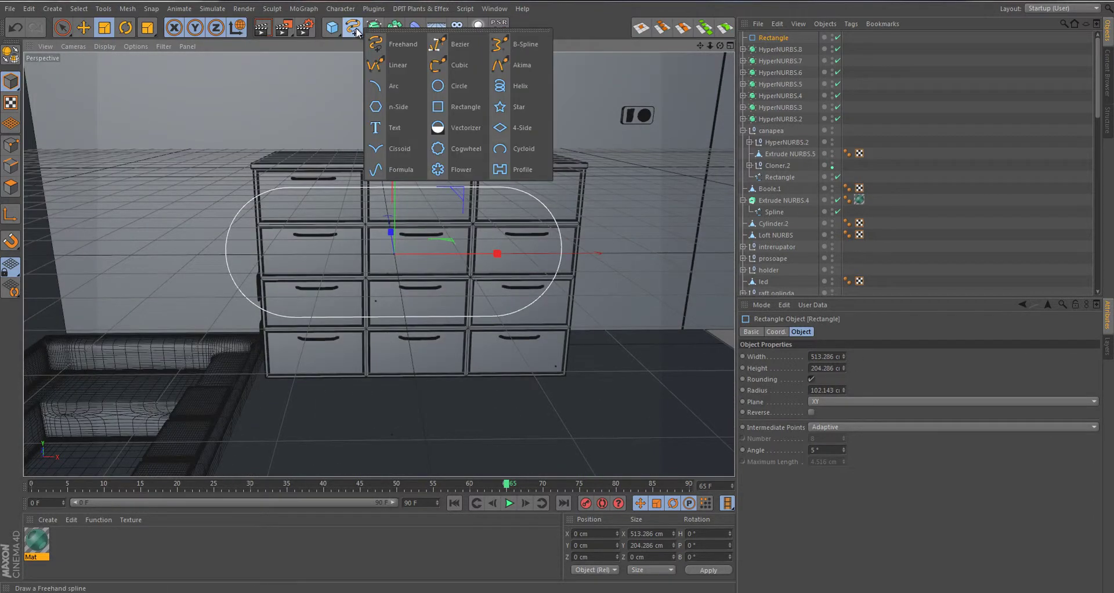
pyautogui.click(932, 367)
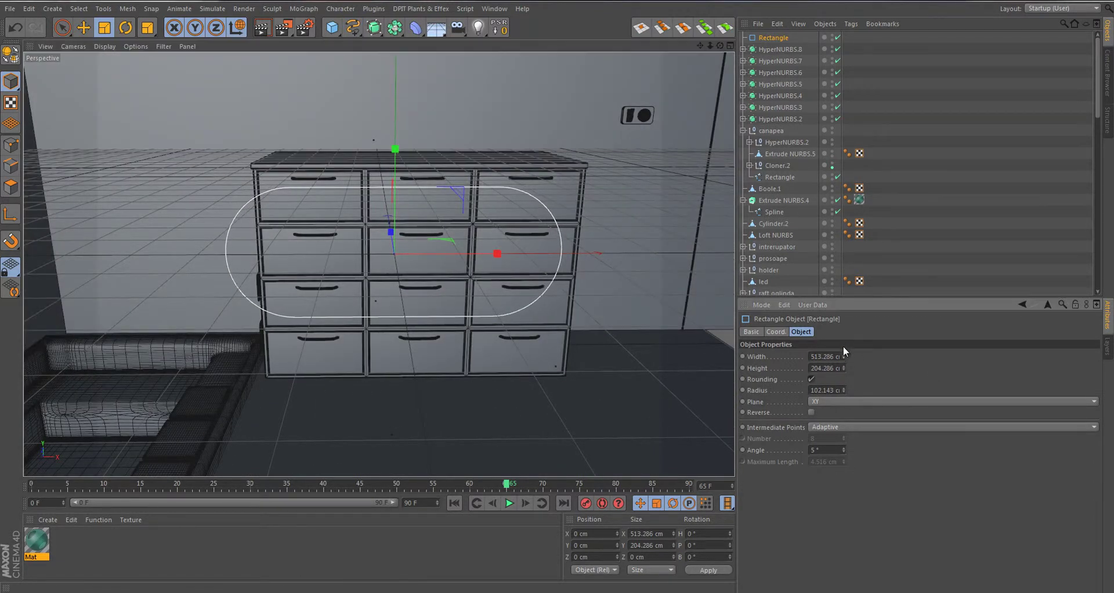
pyautogui.moveTo(844, 388); pyautogui.dragTo(844, 400)
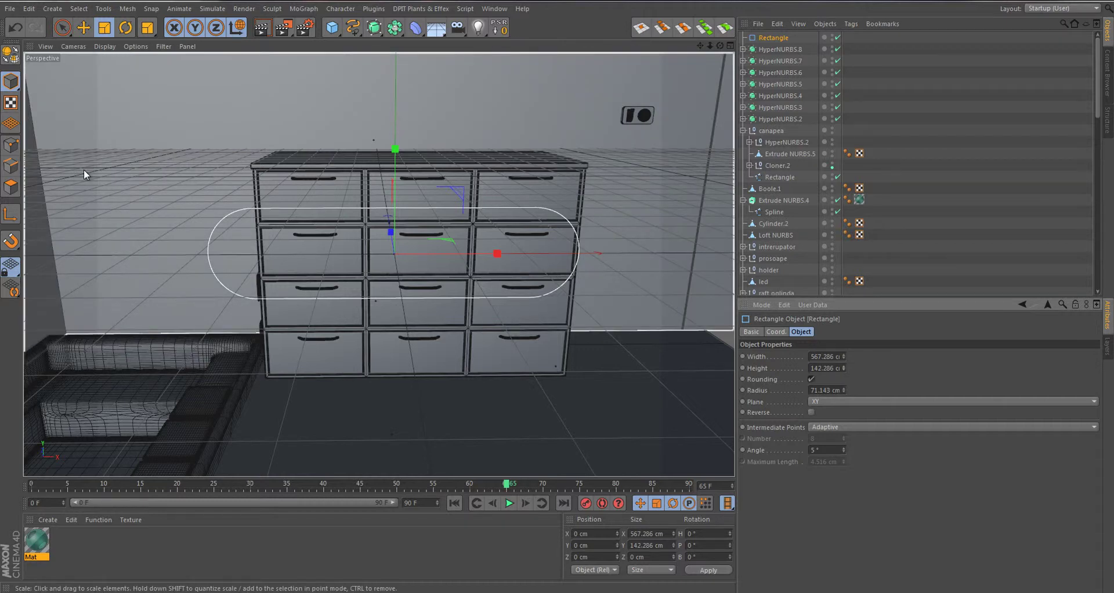
# Make the rounded rectangle editable and disconnect it at one point
pyautogui.press('c')
pyautogui.click(11, 145)
pyautogui.click(578, 253)
pyautogui.rightClick(578, 253)
pyautogui.click(623, 516)
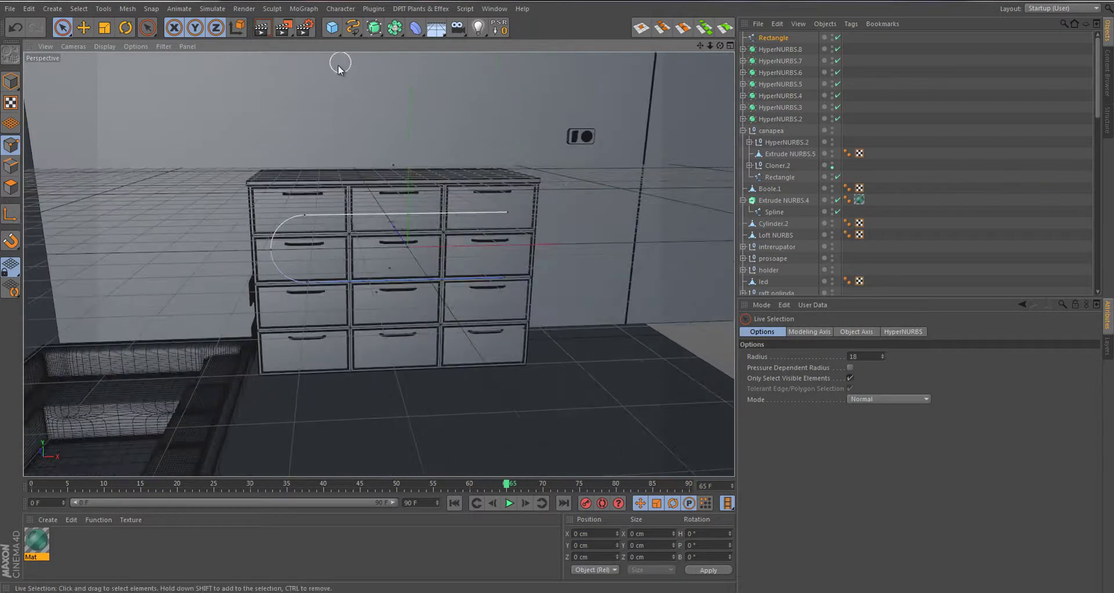
# Add a 541 × 37 × 200 cm cube split into 290 × 5 segments
pyautogui.click(332, 27)
pyautogui.moveTo(806, 359); pyautogui.dragTo(805, 383)
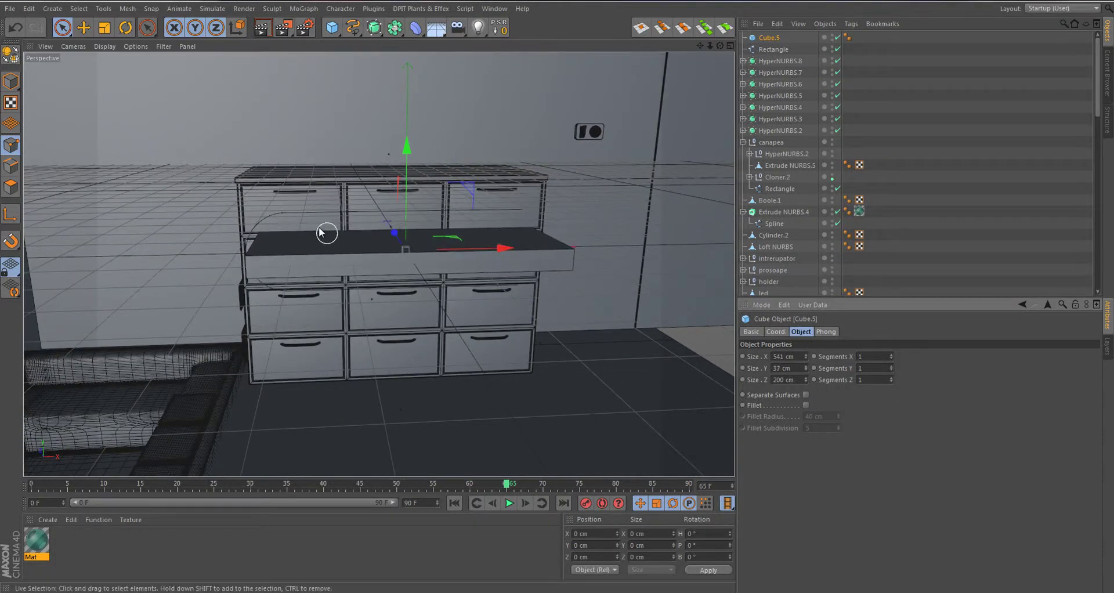
pyautogui.moveTo(891, 357); pyautogui.dragTo(886, 377)
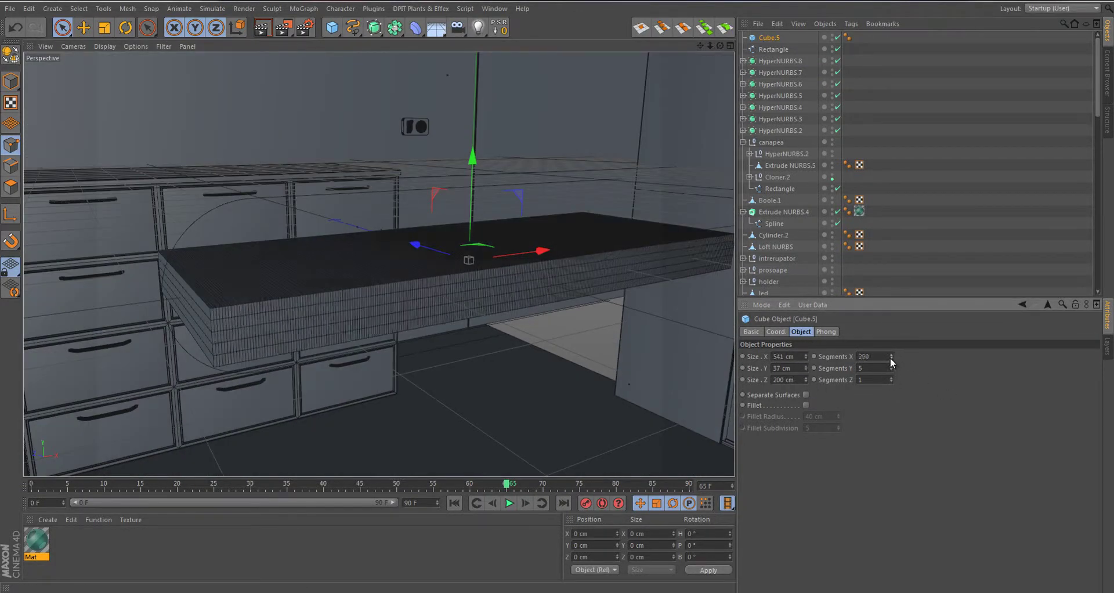
# Add a Spline Wrap deformer under Cube.5 and assign the Rectangle spline to it
pyautogui.click(415, 28)
pyautogui.click(558, 149)
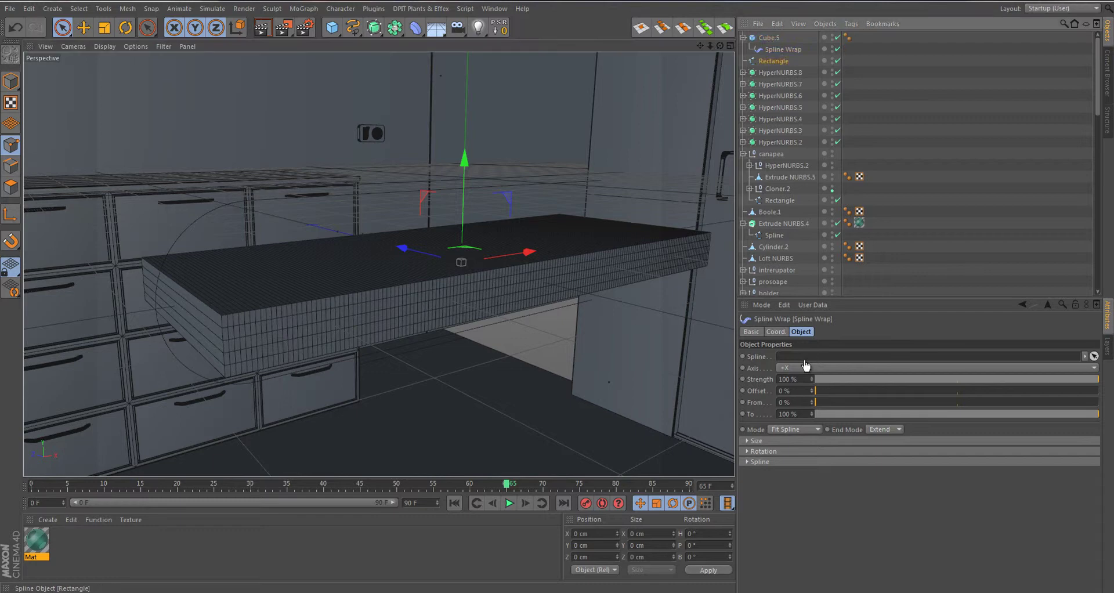
pyautogui.moveTo(777, 38); pyautogui.dragTo(775, 49)
pyautogui.press('r')
pyautogui.moveTo(449, 283); pyautogui.dragTo(441, 273)
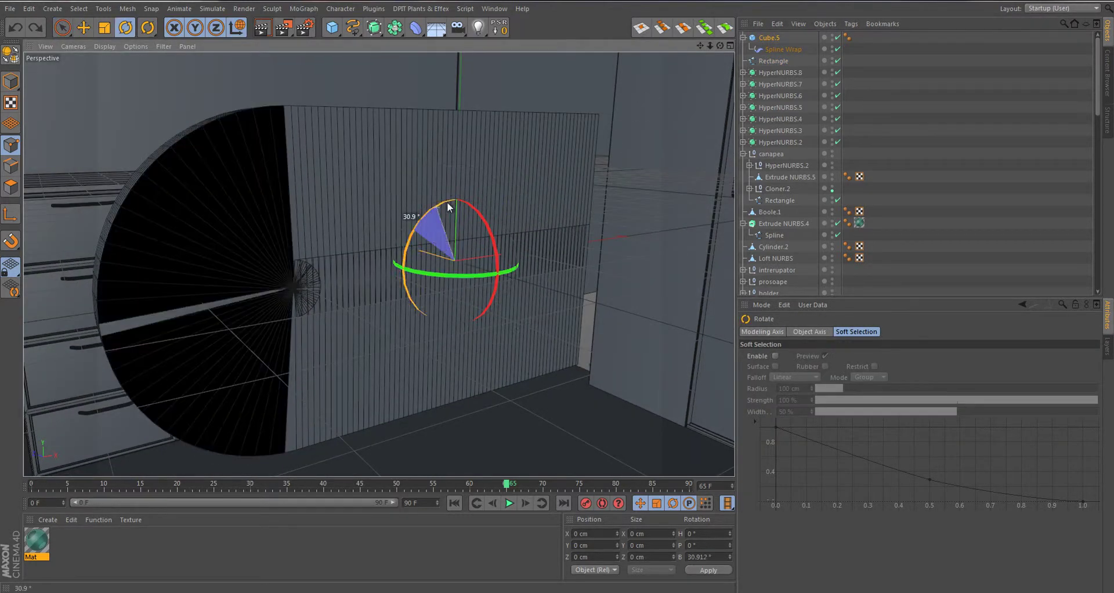
pyautogui.click(783, 50)
pyautogui.moveTo(774, 61); pyautogui.dragTo(807, 357)
# Adjust the wrap strength and mode, then resize Cube.5 to 28×218×200 cm with more segments
pyautogui.moveTo(870, 379); pyautogui.dragTo(815, 380)
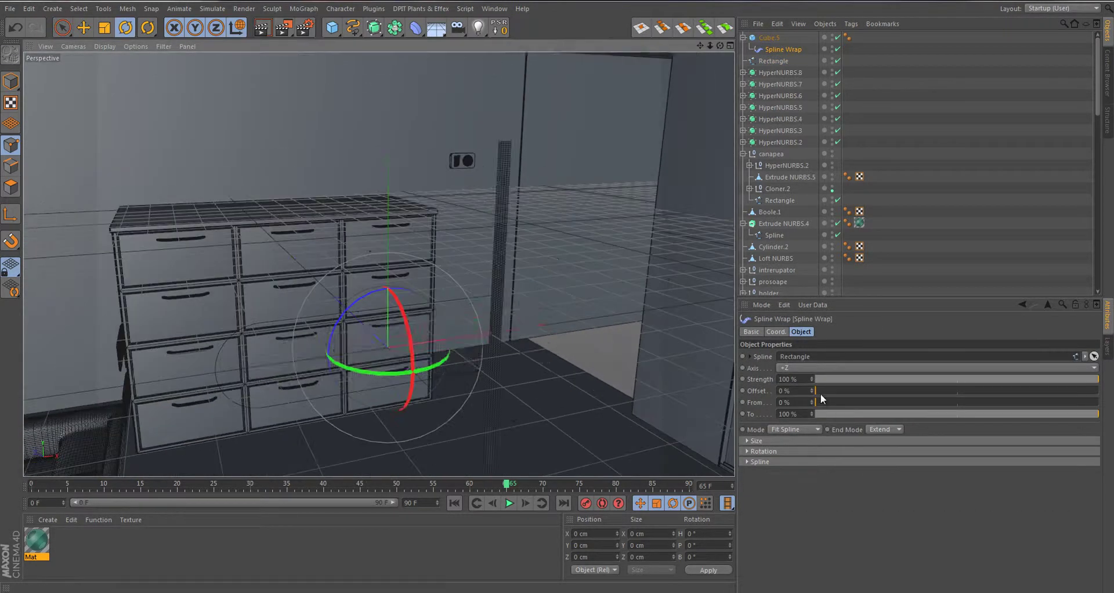
pyautogui.click(796, 455)
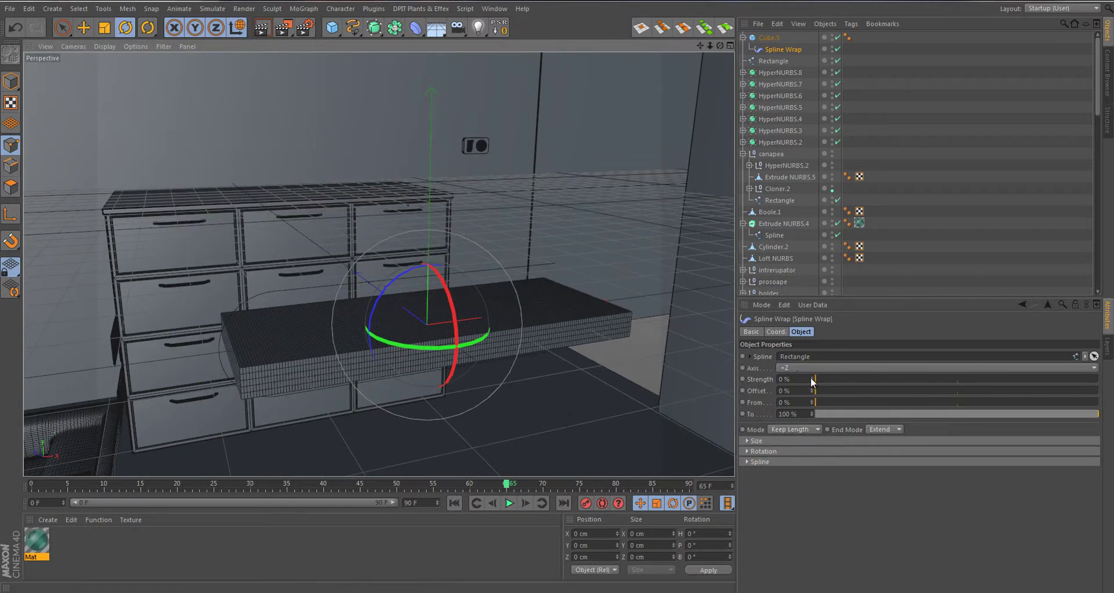
pyautogui.moveTo(865, 379); pyautogui.dragTo(865, 385)
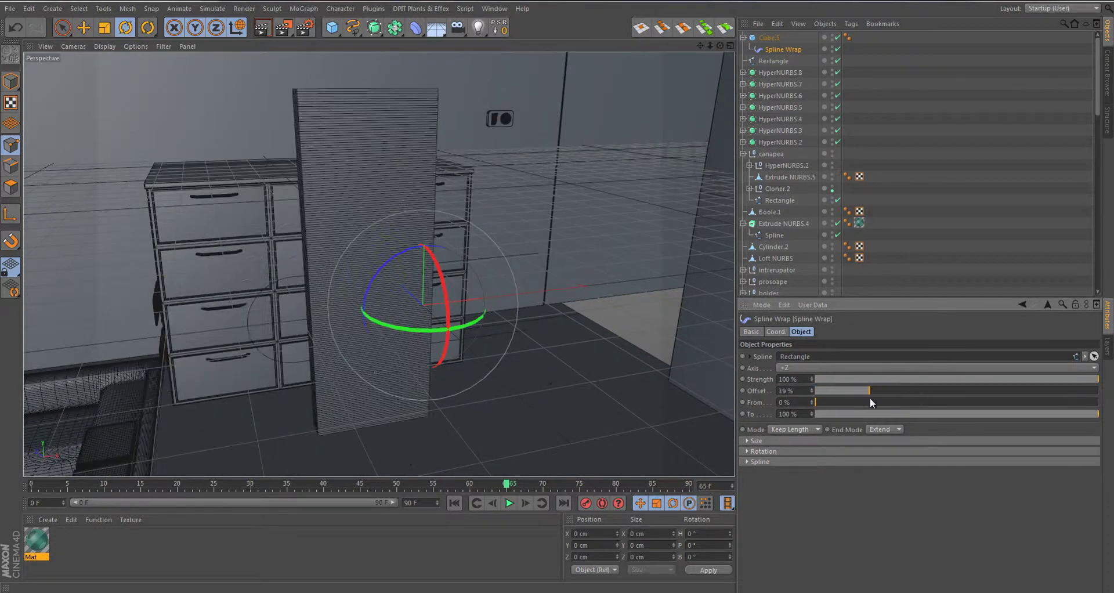
pyautogui.hotkey('ctrl', 'z')
pyautogui.hotkey('ctrl', 'z')
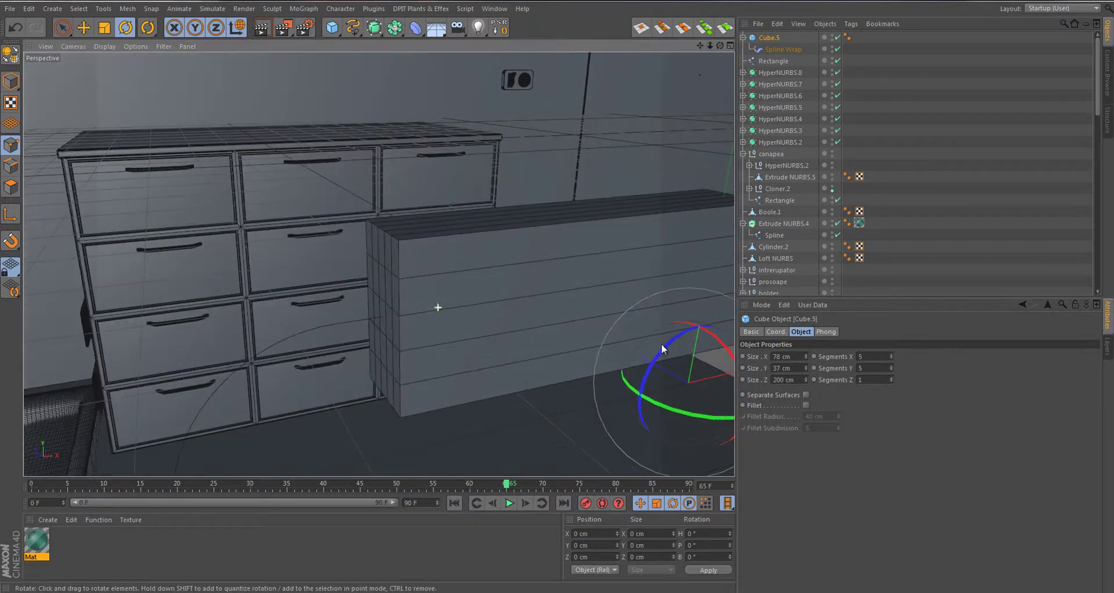
pyautogui.hotkey('ctrl', 'z')
# Shift the box along the curve with Offset and set the wrap Mode to Fit Spline
pyautogui.hotkey('ctrl', 'z')
pyautogui.hotkey('ctrl', 'z')
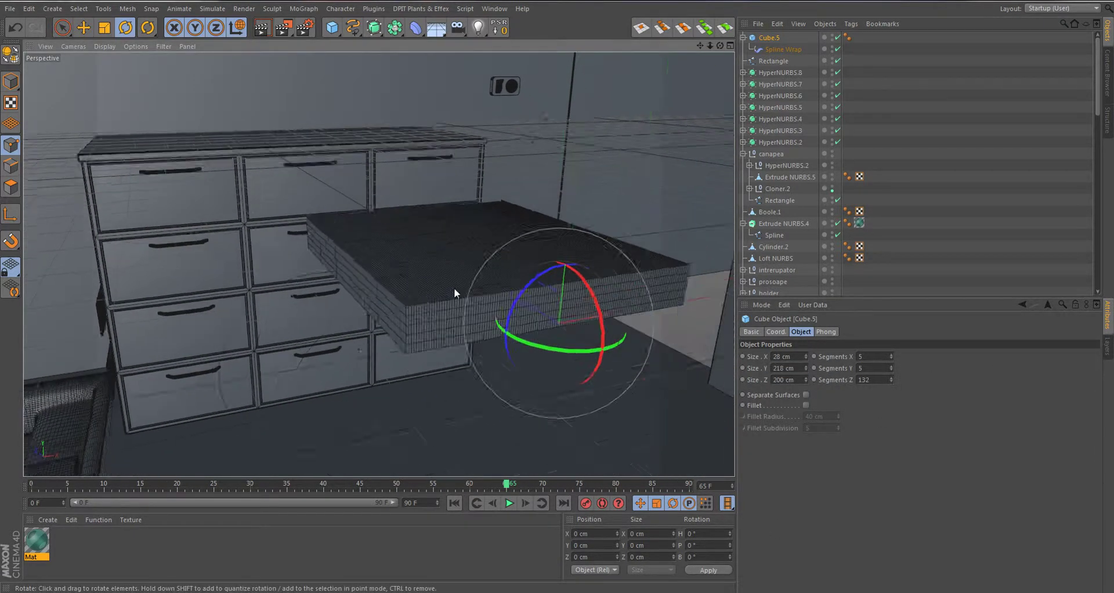
pyautogui.click(784, 50)
pyautogui.moveTo(871, 391); pyautogui.dragTo(955, 392)
pyautogui.hotkey('ctrl', 'z')
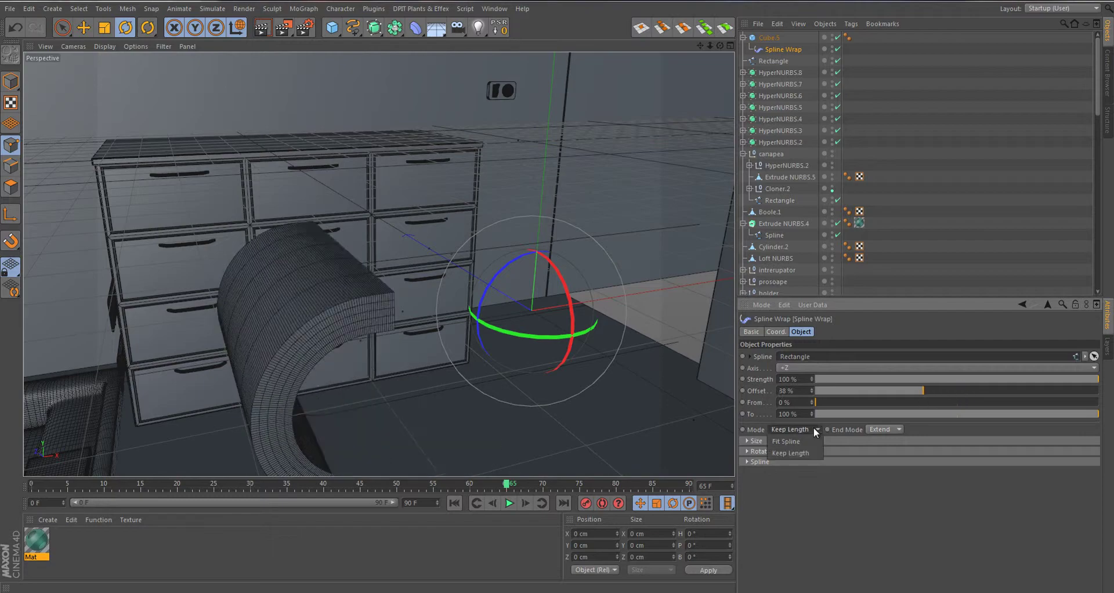
pyautogui.hotkey('ctrl', 'z')
pyautogui.hotkey('ctrl', 'z')
pyautogui.hotkey('ctrl', 'z')
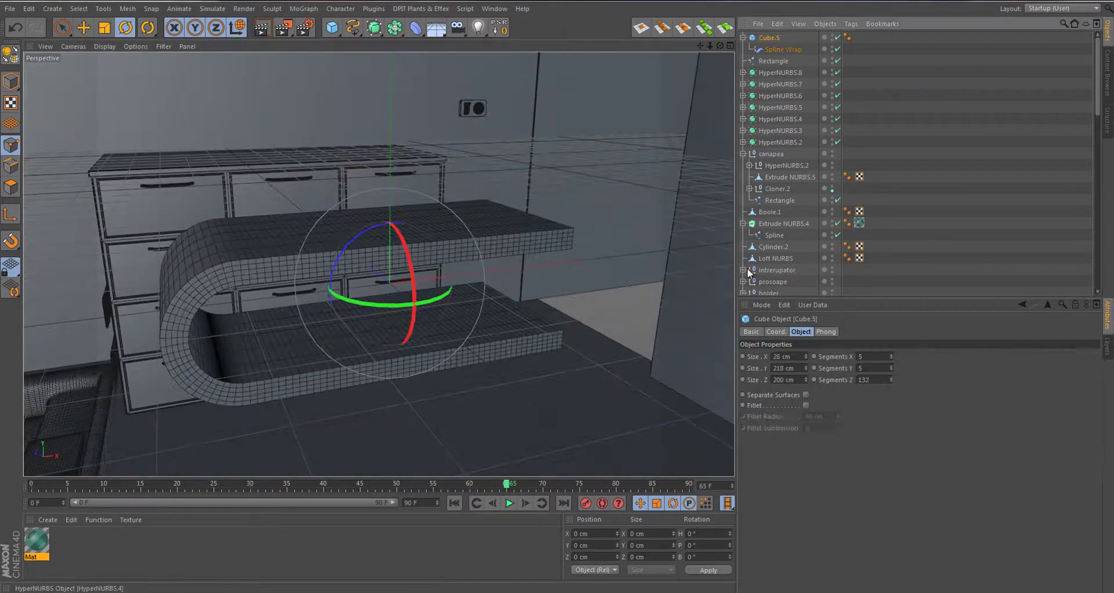
pyautogui.hotkey('ctrl', 'z')
pyautogui.hotkey('ctrl', 'z')
pyautogui.hotkey('ctrl', 'z')
pyautogui.hotkey('ctrl', 'z')
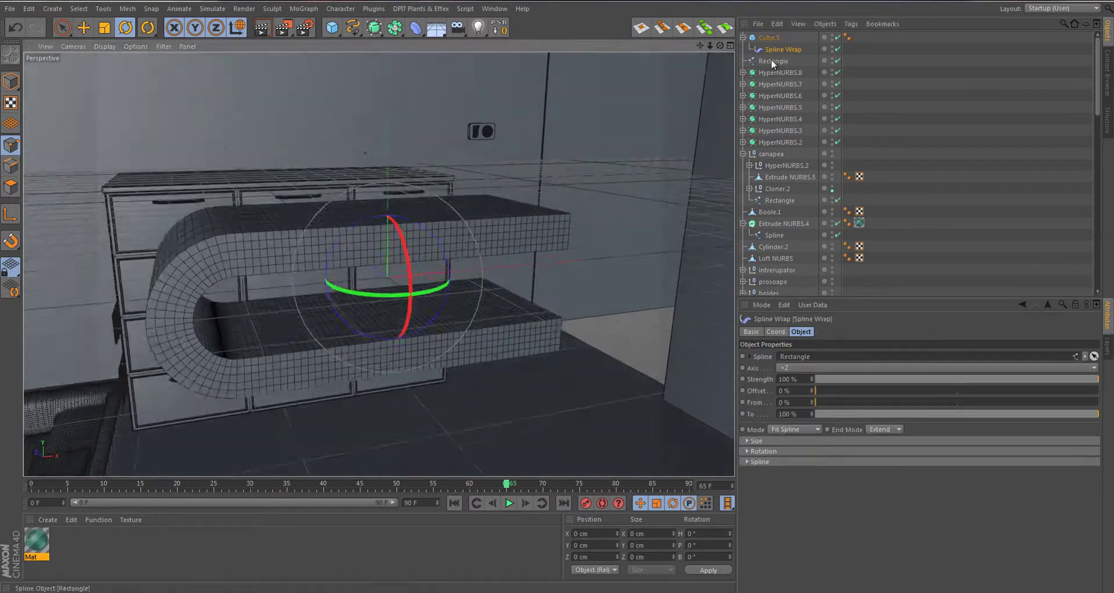
pyautogui.hotkey('ctrl', 'z')
pyautogui.hotkey('ctrl', 'z')
# Revert the trial scaling and enable Fillet with a set radius on Cube.5
pyautogui.hotkey('ctrl', 'z')
pyautogui.hotkey('ctrl', 'z')
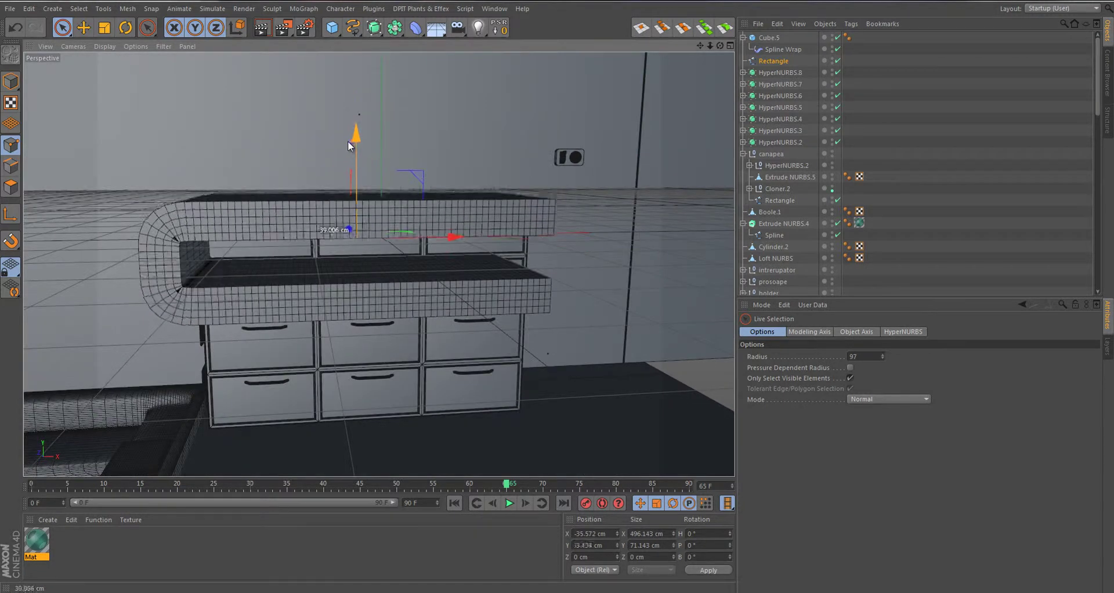
pyautogui.hotkey('ctrl', 'z')
pyautogui.hotkey('ctrl', 'z')
pyautogui.press('t')
pyautogui.moveTo(350, 148); pyautogui.dragTo(344, 184)
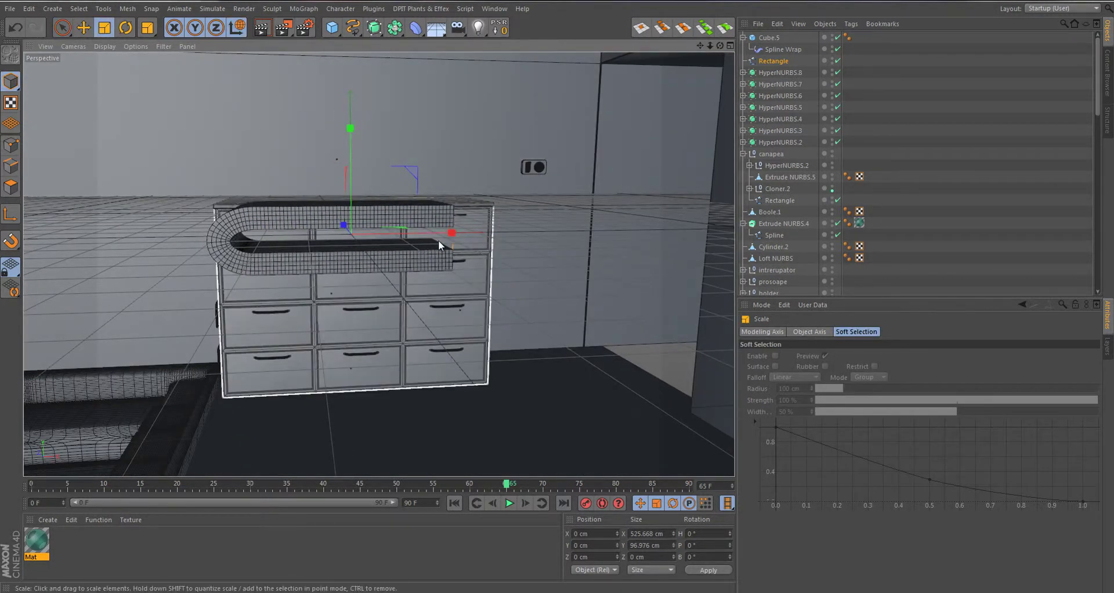
pyautogui.hotkey('ctrl', 'z')
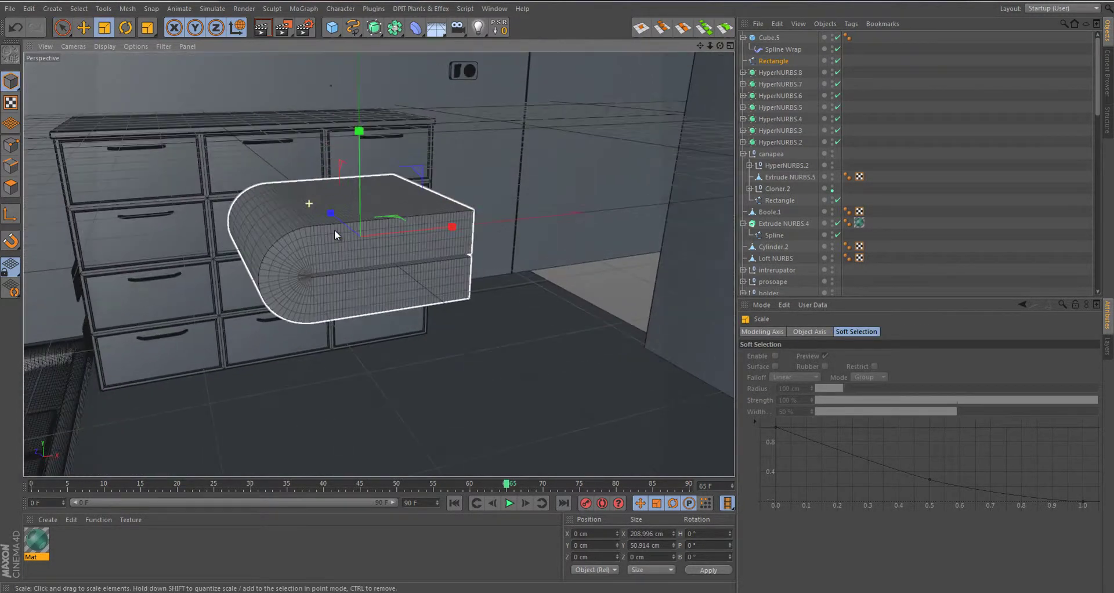
pyautogui.hotkey('ctrl', 'z')
pyautogui.moveTo(838, 416); pyautogui.dragTo(837, 417)
pyautogui.hotkey('ctrl', 'shift', 'z')
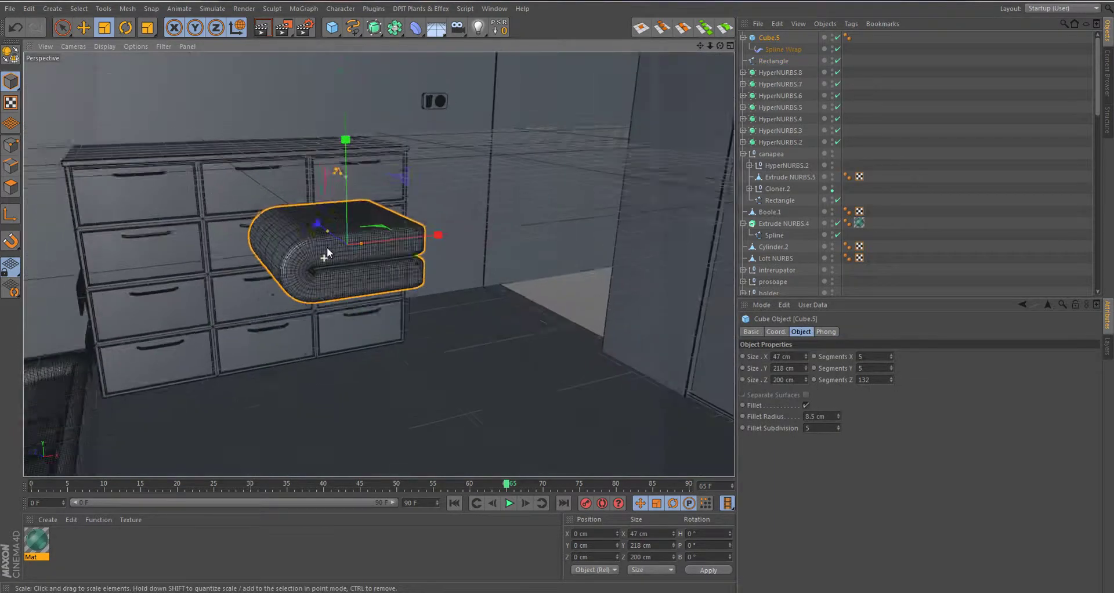
pyautogui.hotkey('ctrl', 'shift', 'z')
pyautogui.hotkey('ctrl', 'shift', 'z')
pyautogui.hotkey('ctrl', 'shift', 'z')
pyautogui.hotkey('ctrl', 'shift', 'z')
pyautogui.hotkey('ctrl', 'shift', 'z')
pyautogui.hotkey('ctrl', 'shift', 'z')
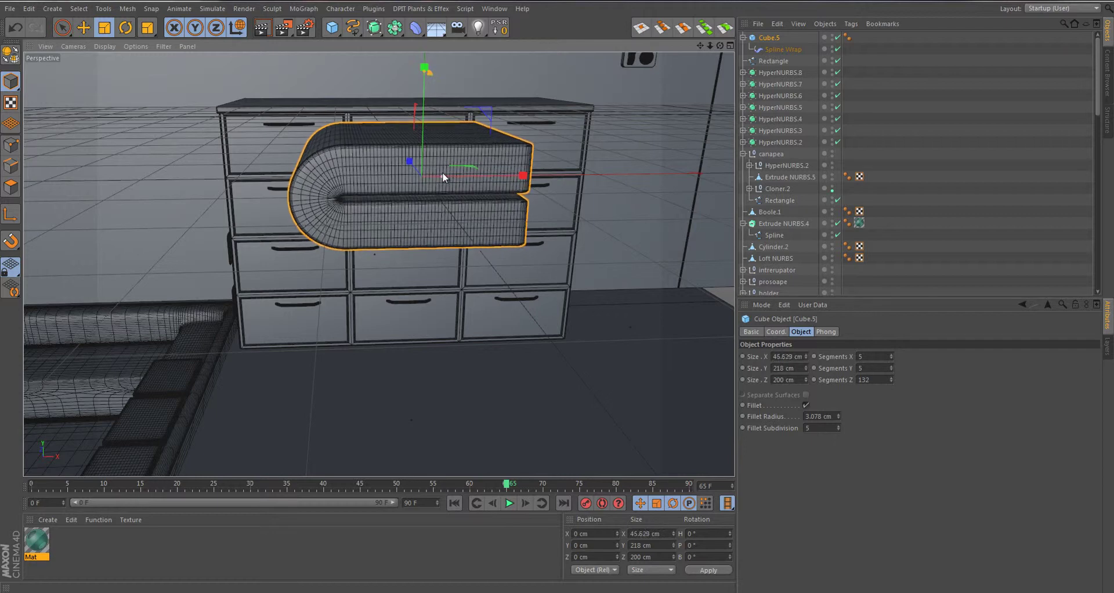
# Move the Rectangle spline's upper edges down to pull the bench arms closer
pyautogui.click(8, 149)
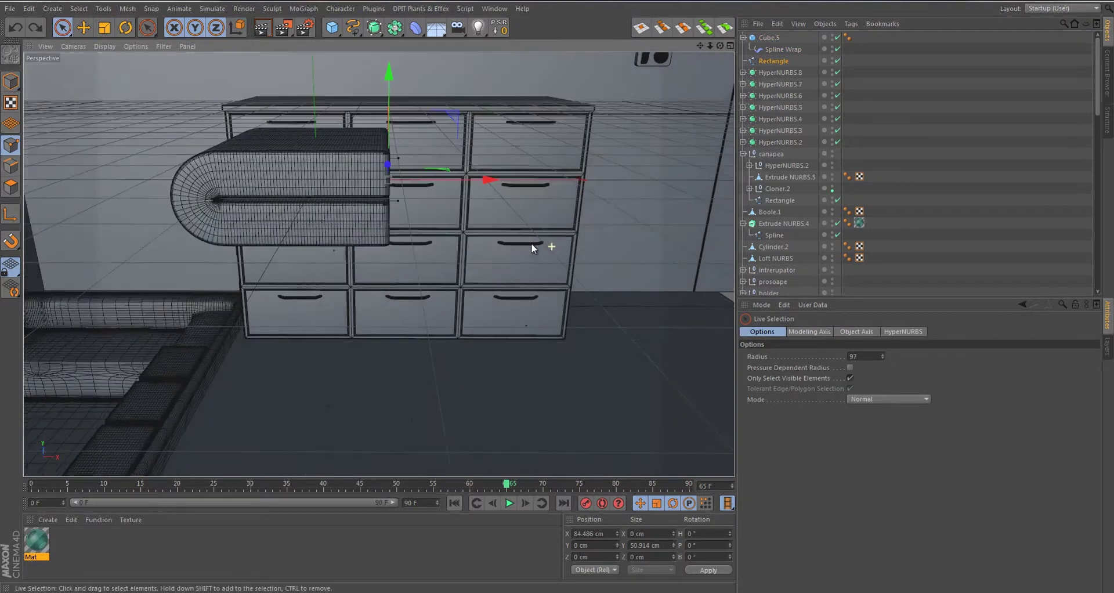
pyautogui.moveTo(347, 56); pyautogui.dragTo(409, 104)
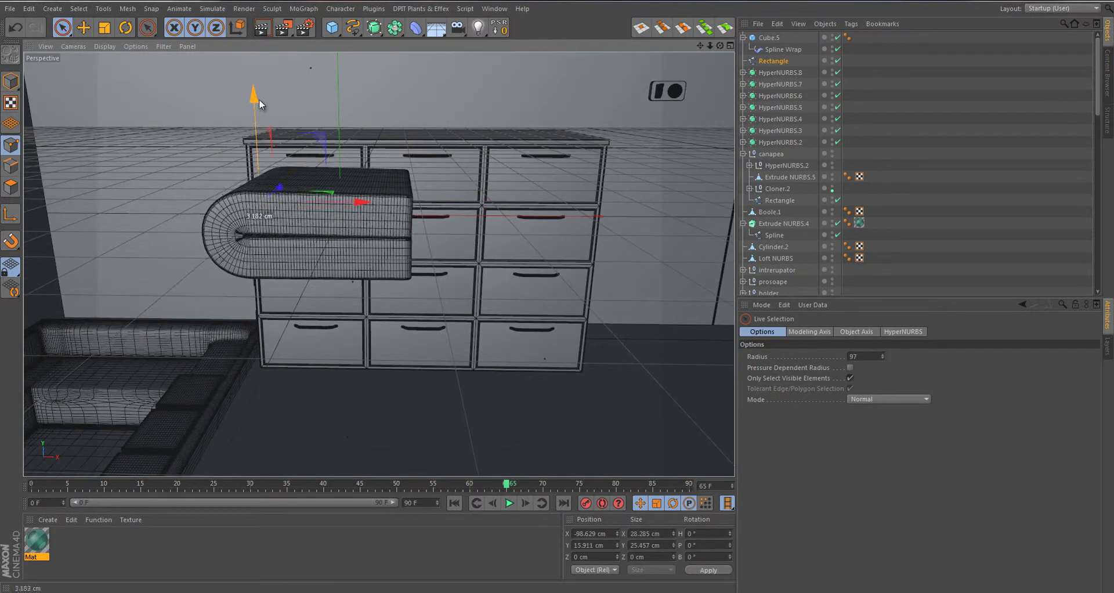
pyautogui.keyDown('alt'); pyautogui.moveTo(401, 287); pyautogui.dragTo(647, 174); pyautogui.keyUp('alt')
# Group Cube.5, Spline Wrap and Rectangle into one Null with Alt+G
pyautogui.keyDown('shift'); pyautogui.click(769, 37); pyautogui.keyUp('shift')
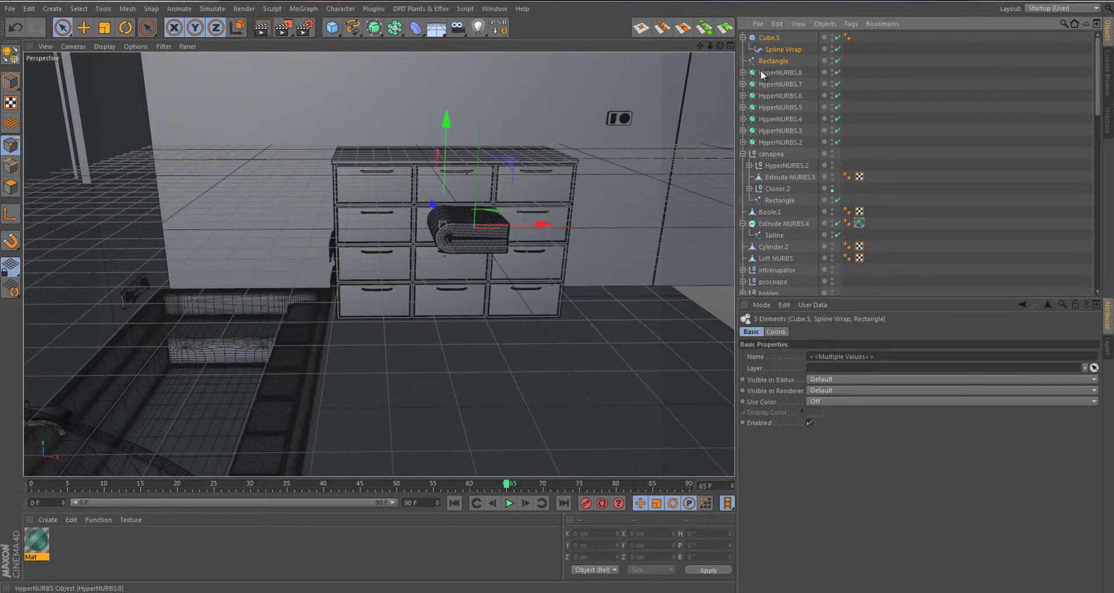
pyautogui.hotkey('alt', 'g')
pyautogui.moveTo(543, 304)
pyautogui.keyDown('alt'); pyautogui.mouseDown()
pyautogui.moveTo(551, 158)
pyautogui.moveTo(528, 341)
pyautogui.moveTo(597, 393)
pyautogui.moveTo(486, 398)
pyautogui.mouseUp(); pyautogui.keyUp('alt')
pyautogui.hotkey('ctrl', 'c')
pyautogui.hotkey('ctrl', 'v')
pyautogui.press('r')
pyautogui.moveTo(395, 262); pyautogui.dragTo(475, 309)
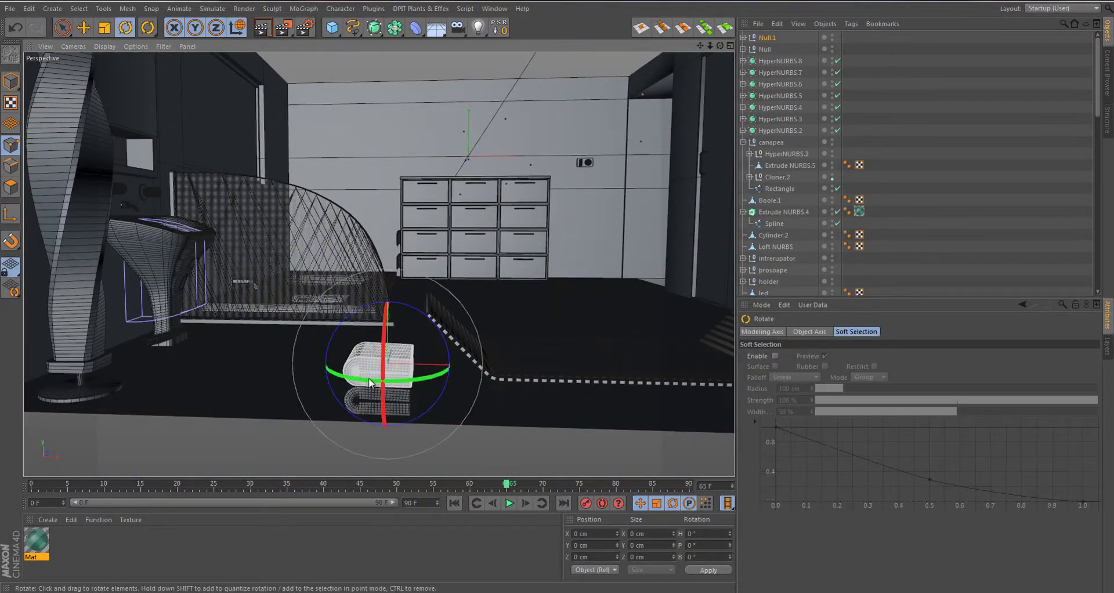
pyautogui.hotkey('ctrl', 'z')
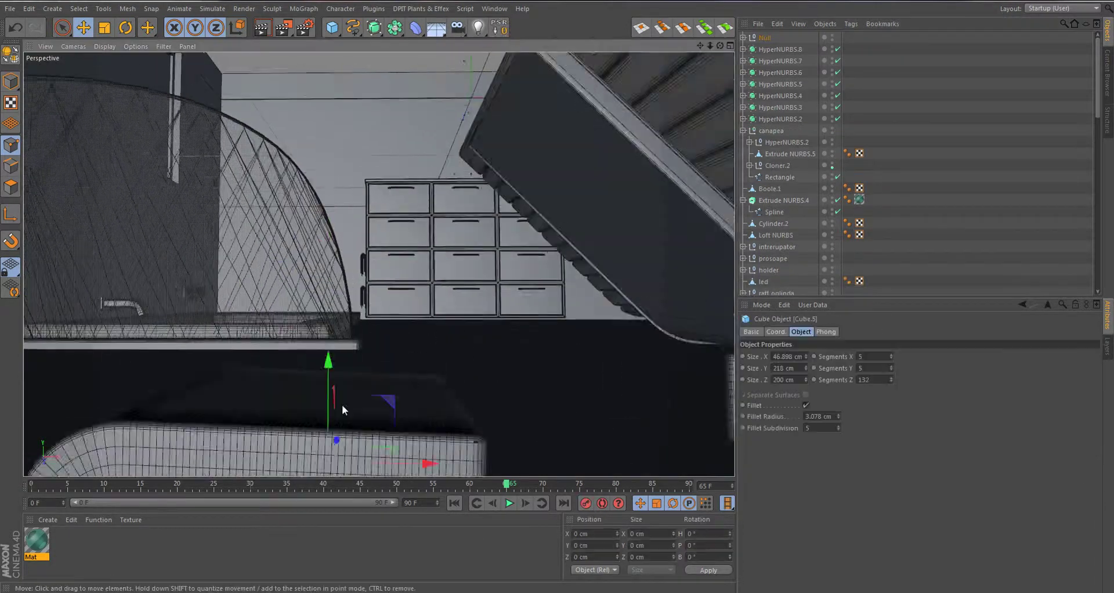
pyautogui.moveTo(342, 405)
pyautogui.keyDown('alt'); pyautogui.mouseDown()
pyautogui.moveTo(262, 276)
pyautogui.moveTo(458, 338)
pyautogui.moveTo(453, 348)
pyautogui.mouseUp(); pyautogui.keyUp('alt')
# Thin the folded towel by resizing its cube and scaling down the wrap Rectangle
pyautogui.click(743, 37)
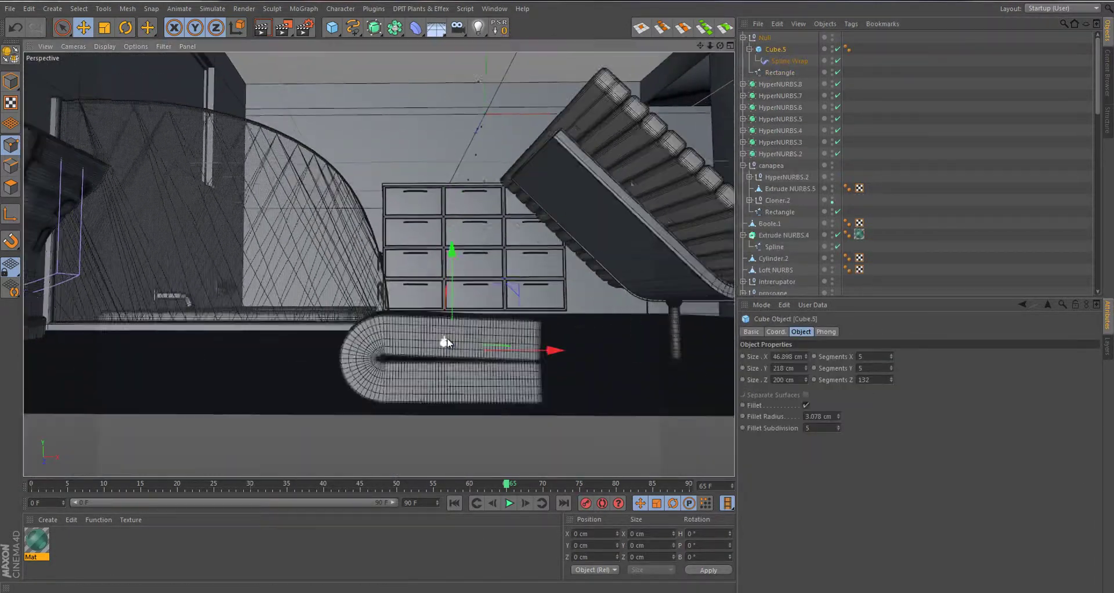
pyautogui.click(776, 49)
pyautogui.moveTo(806, 360); pyautogui.dragTo(806, 354)
pyautogui.click(780, 73)
pyautogui.press('t')
pyautogui.moveTo(418, 325); pyautogui.dragTo(375, 325)
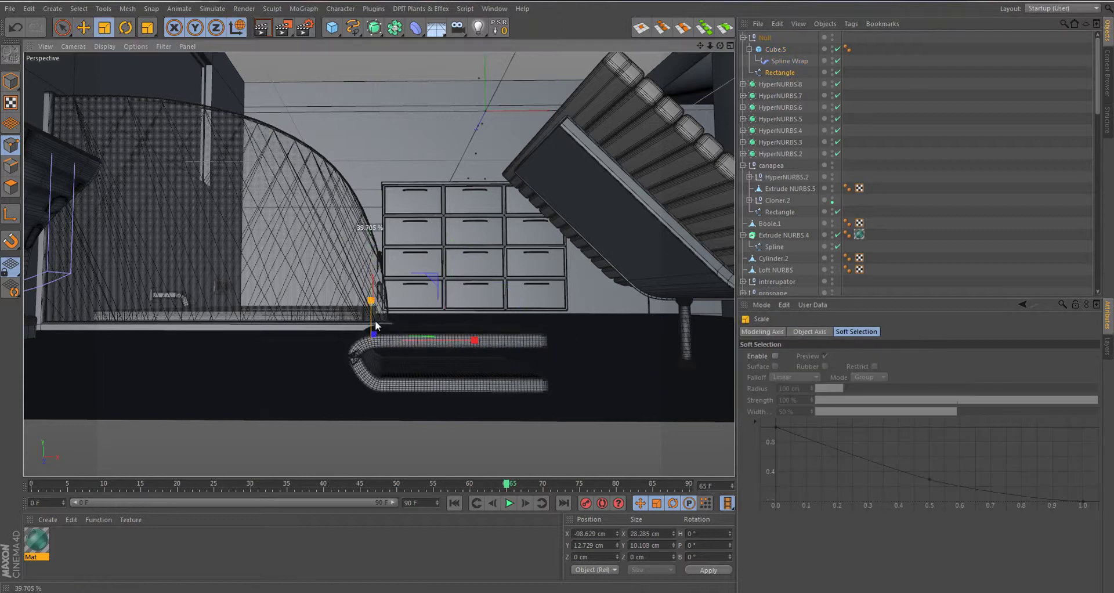
pyautogui.click(10, 84)
pyautogui.moveTo(453, 243); pyautogui.dragTo(455, 316)
pyautogui.moveTo(529, 353); pyautogui.dragTo(396, 319)
# Stack copies of the towel group, rotating one about 170 degrees and raising each
pyautogui.hotkey('ctrl', 'c')
pyautogui.hotkey('ctrl', 'v')
pyautogui.press('r')
pyautogui.moveTo(412, 418); pyautogui.dragTo(428, 325)
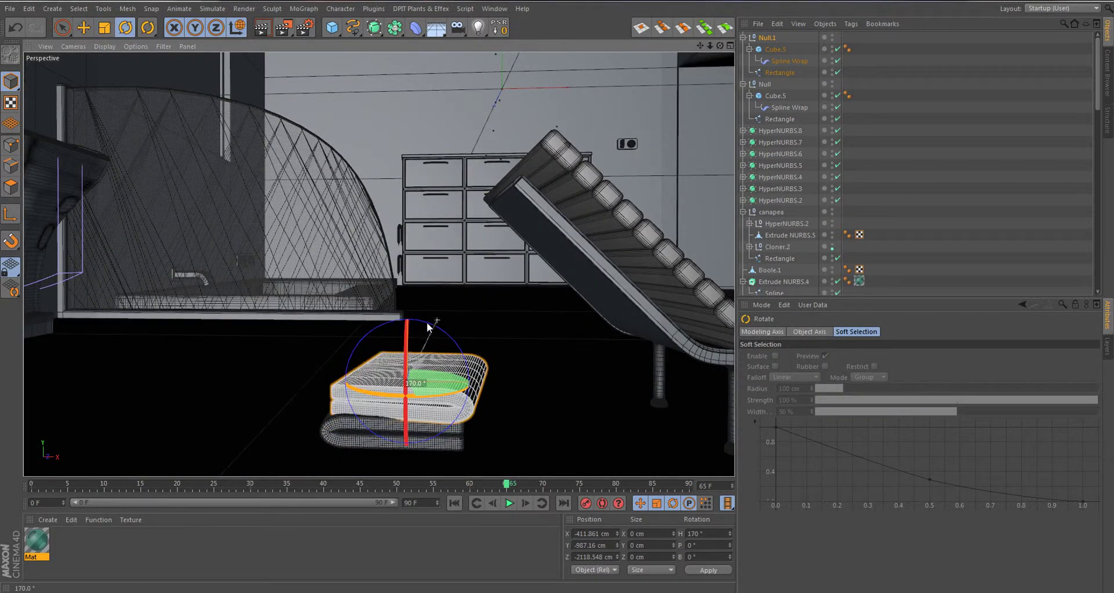
pyautogui.moveTo(310, 380); pyautogui.dragTo(308, 380)
pyautogui.hotkey('ctrl', 'c')
pyautogui.hotkey('ctrl', 'v')
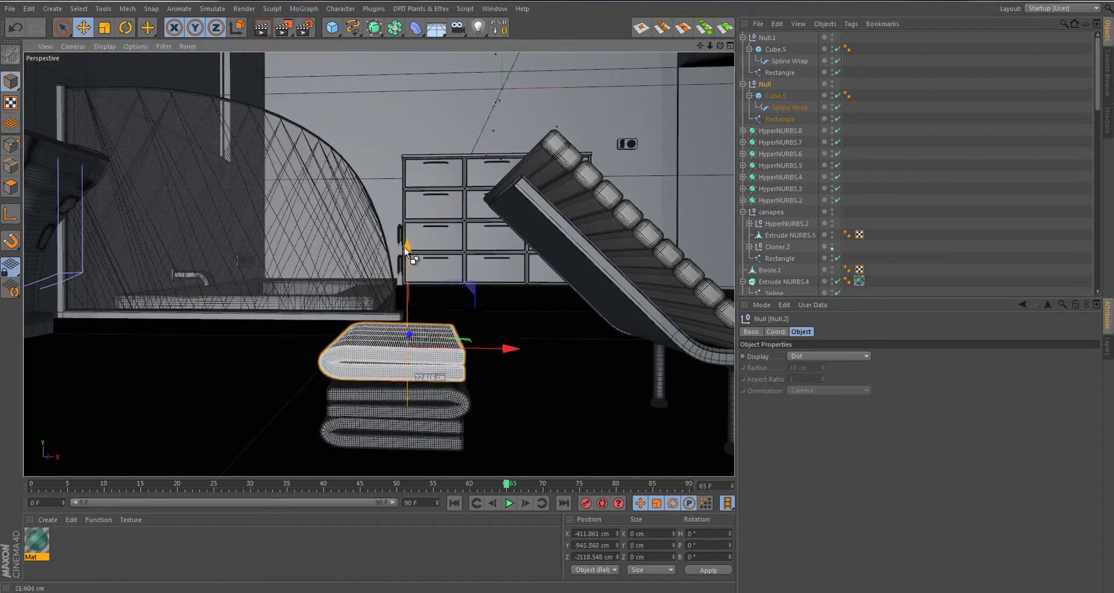
pyautogui.moveTo(400, 278)
pyautogui.mouseDown()
pyautogui.moveTo(405, 203)
pyautogui.moveTo(486, 339)
pyautogui.mouseUp()
pyautogui.hotkey('ctrl', 'c')
pyautogui.hotkey('ctrl', 'v')
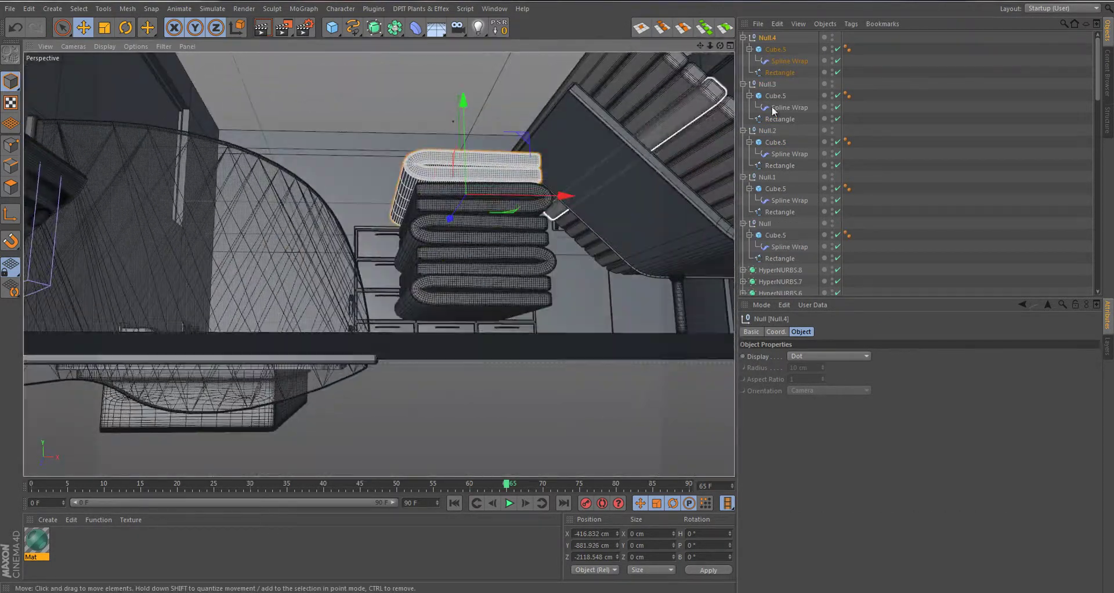
# Group the five towels into a Null named prosoape2 and place it beside the lounger
pyautogui.keyDown('shift'); pyautogui.click(765, 224); pyautogui.keyUp('shift')
pyautogui.moveTo(461, 221); pyautogui.dragTo(460, 187)
pyautogui.hotkey('ctrl', 'shift', 'z')
pyautogui.hotkey('ctrl', 'shift', 'z')
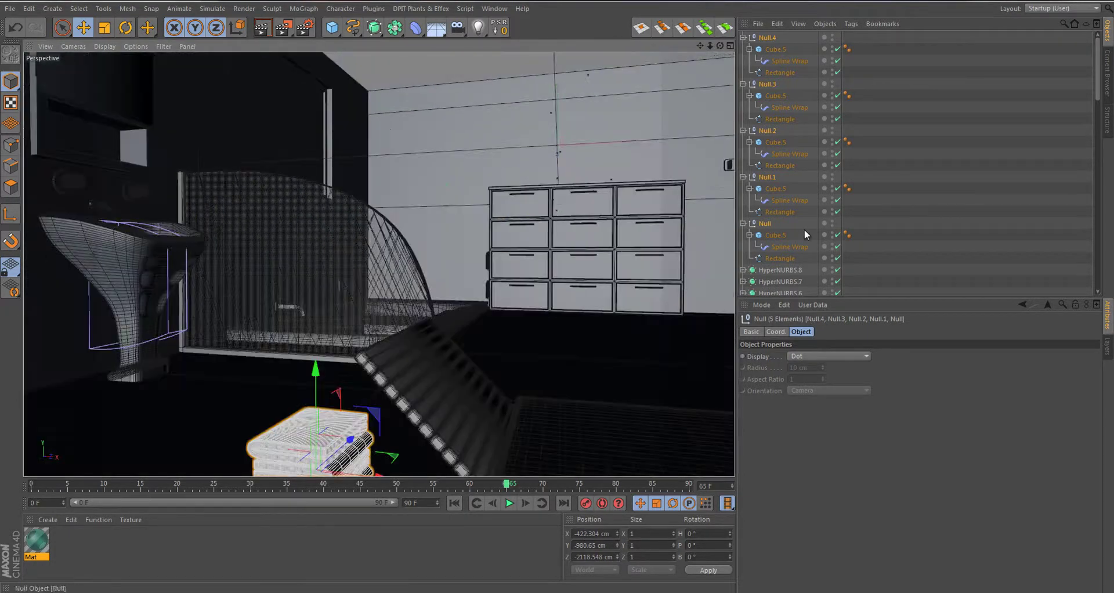
pyautogui.rightClick(804, 229)
pyautogui.click(824, 342)
pyautogui.doubleClick(765, 38)
pyautogui.write('prosoape2')
pyautogui.press('Return')
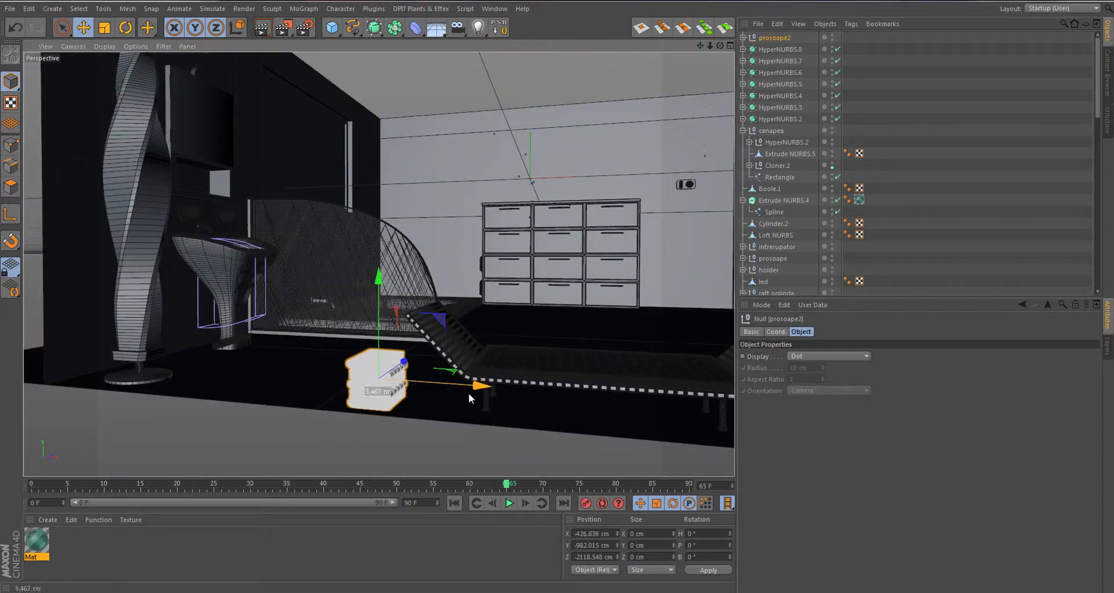
pyautogui.keyDown('alt'); pyautogui.moveTo(371, 261); pyautogui.dragTo(427, 318); pyautogui.keyUp('alt')
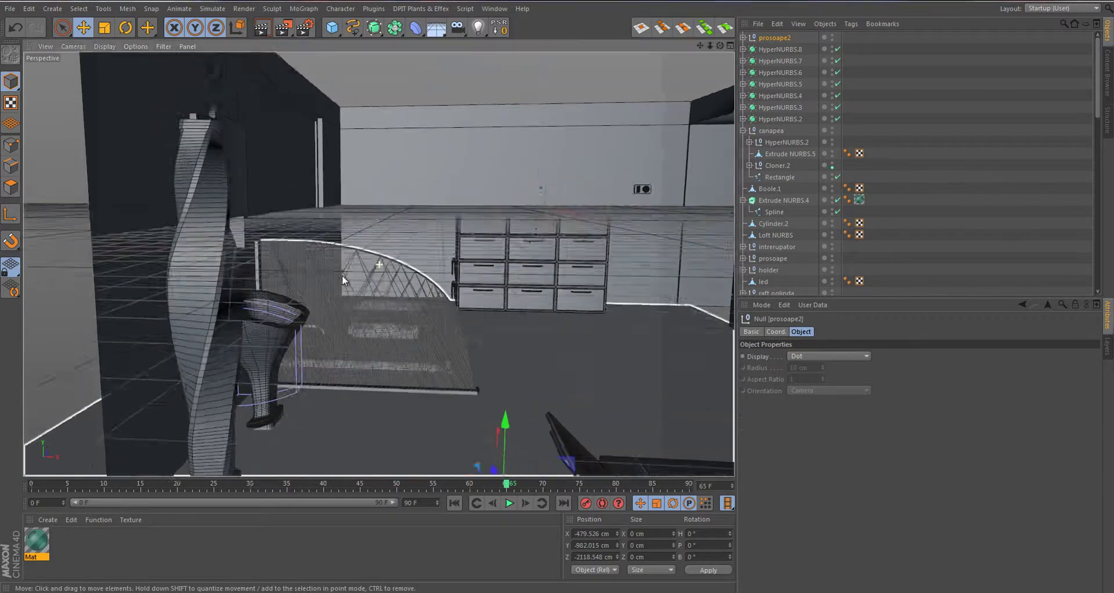
pyautogui.moveTo(427, 318)
pyautogui.keyDown('alt'); pyautogui.mouseDown()
pyautogui.moveTo(428, 247)
pyautogui.moveTo(386, 248)
pyautogui.moveTo(379, 215)
pyautogui.moveTo(381, 224)
pyautogui.mouseUp(); pyautogui.keyUp('alt')
# Switch to the four-view layout and draw a Cubic Spline beside the half-sphere lamp
pyautogui.middleClick(381, 225)
pyautogui.scroll(-5, 243, 372)
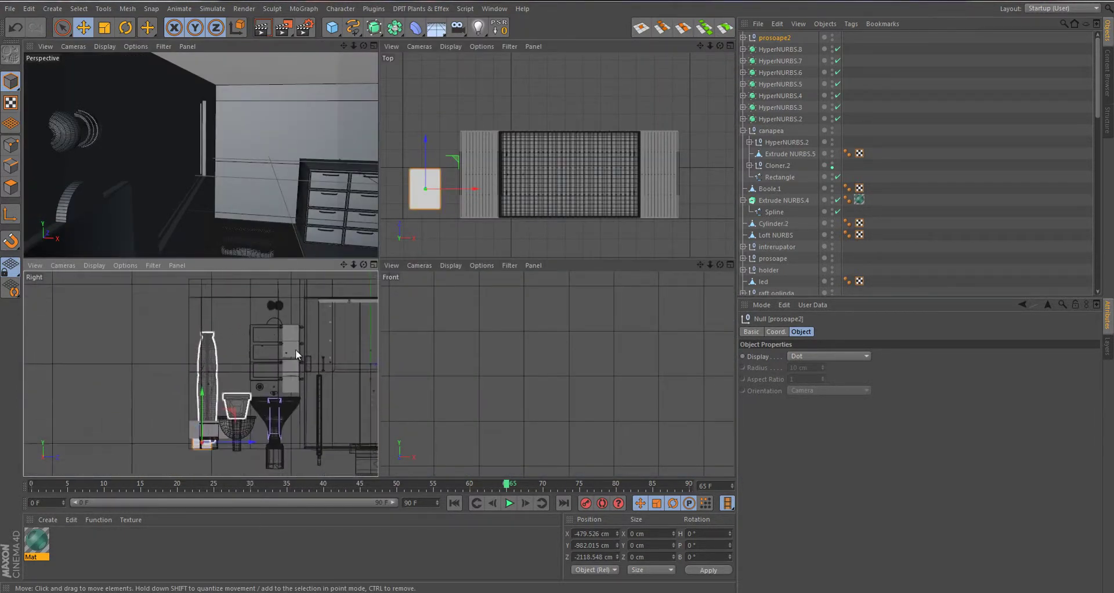
pyautogui.scroll(-5, 518, 371)
pyautogui.scroll(3, 480, 348)
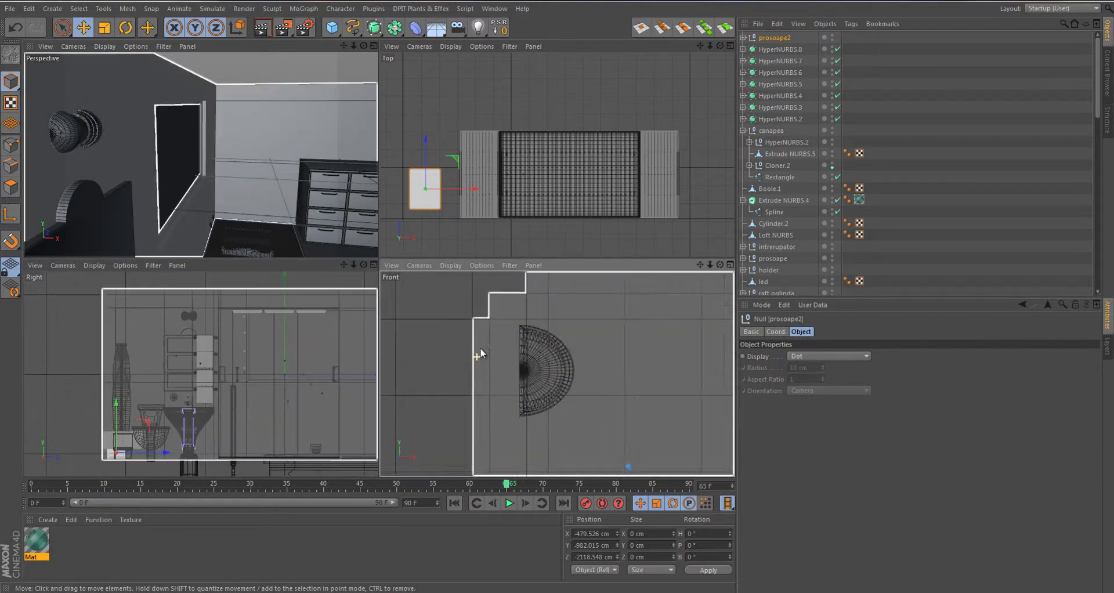
pyautogui.click(353, 27)
pyautogui.click(464, 68)
pyautogui.click(474, 313)
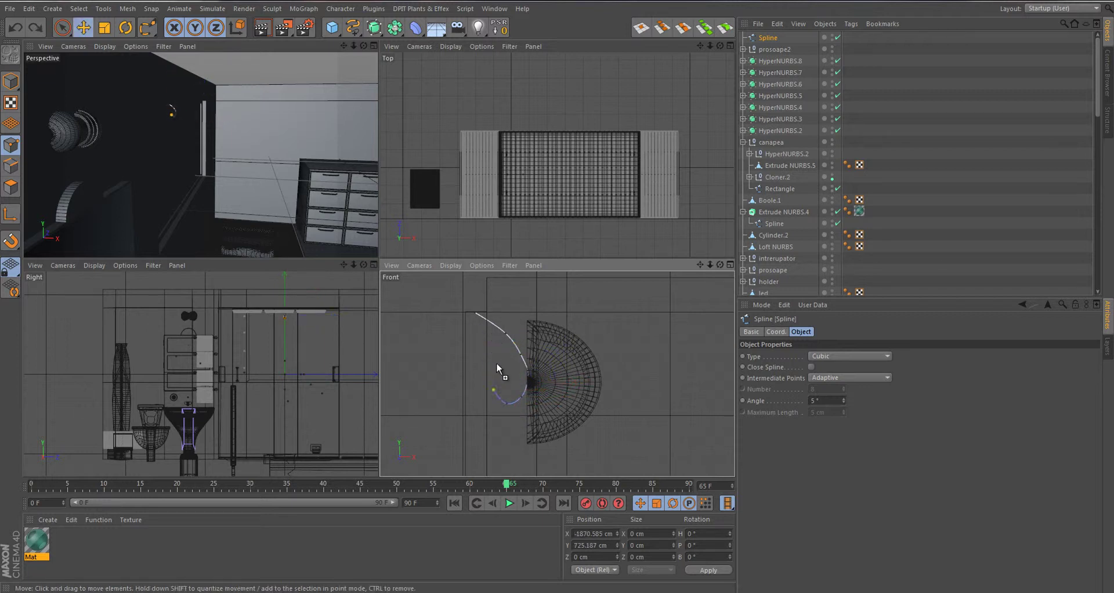
pyautogui.press('space')
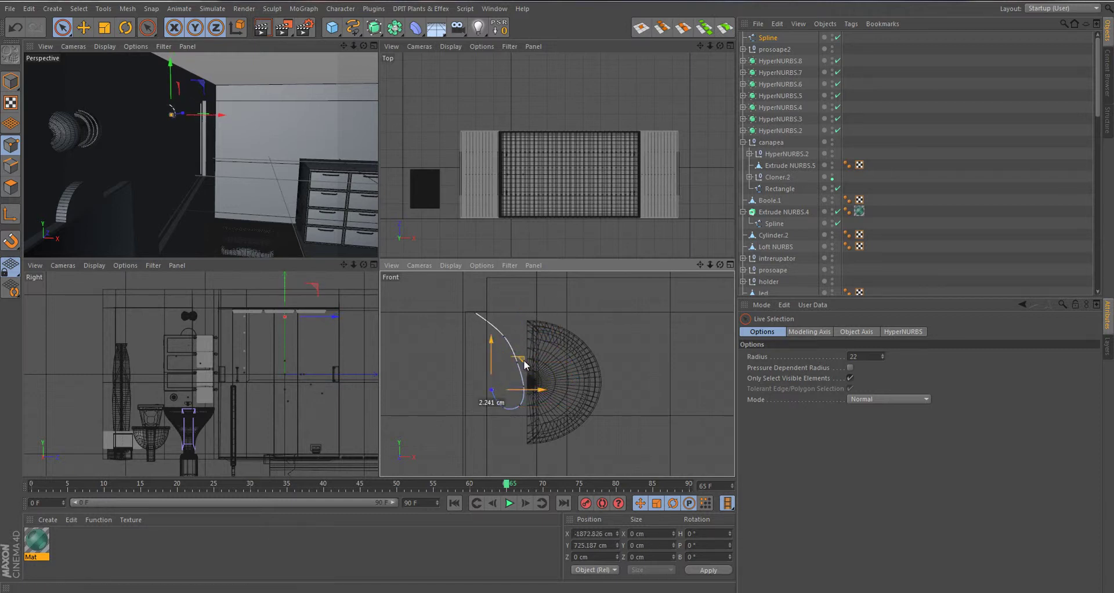
# Apply Create Outline to the new curve from its point commands
pyautogui.click(505, 343)
pyautogui.rightClick(510, 341)
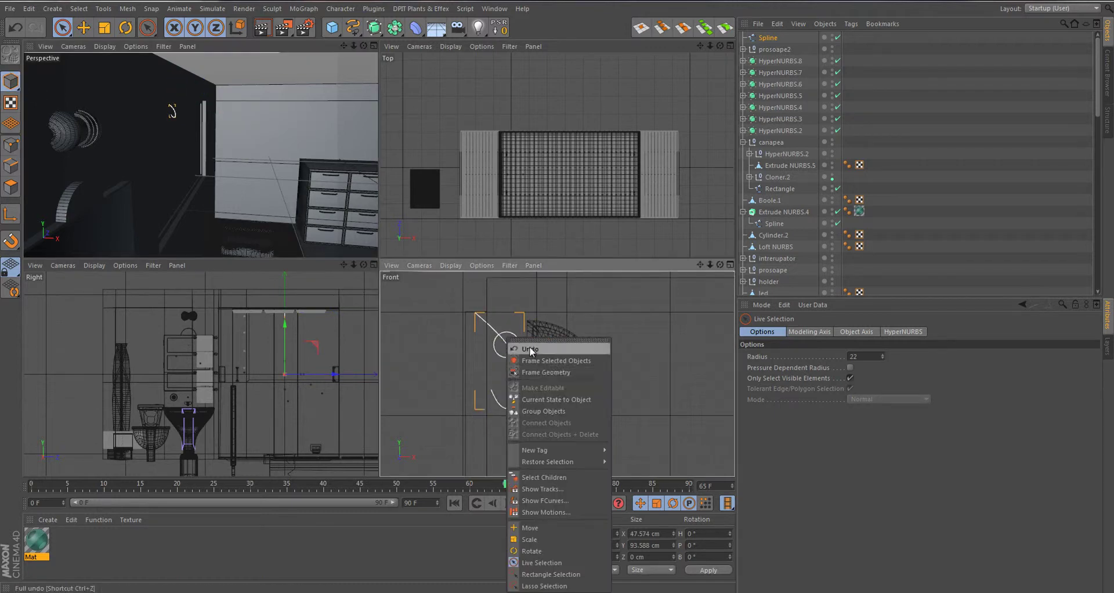
pyautogui.click(11, 146)
pyautogui.rightClick(500, 251)
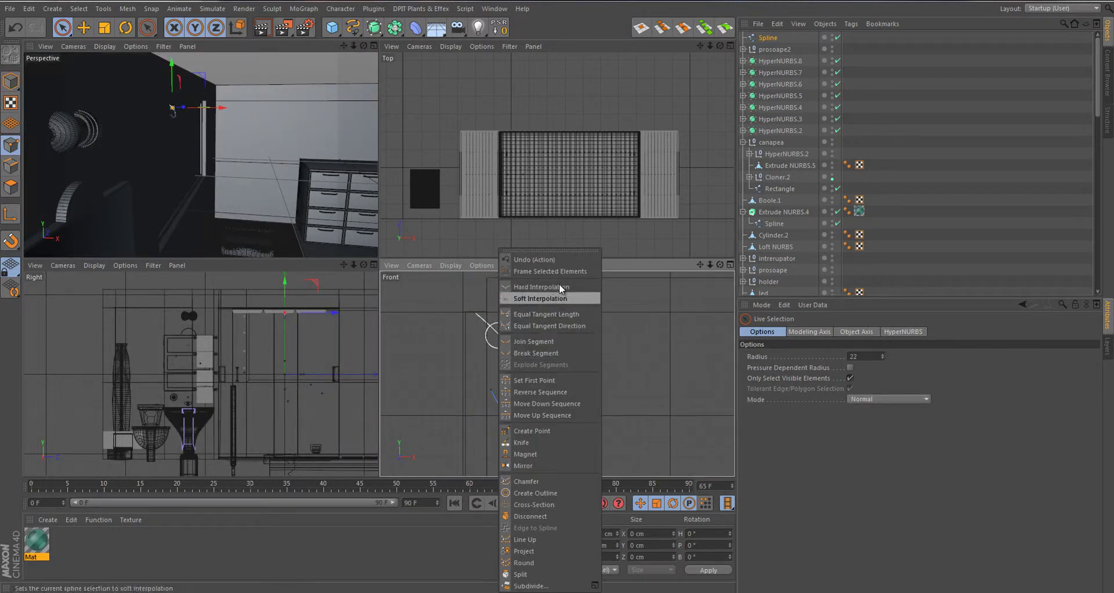
pyautogui.press('Escape')
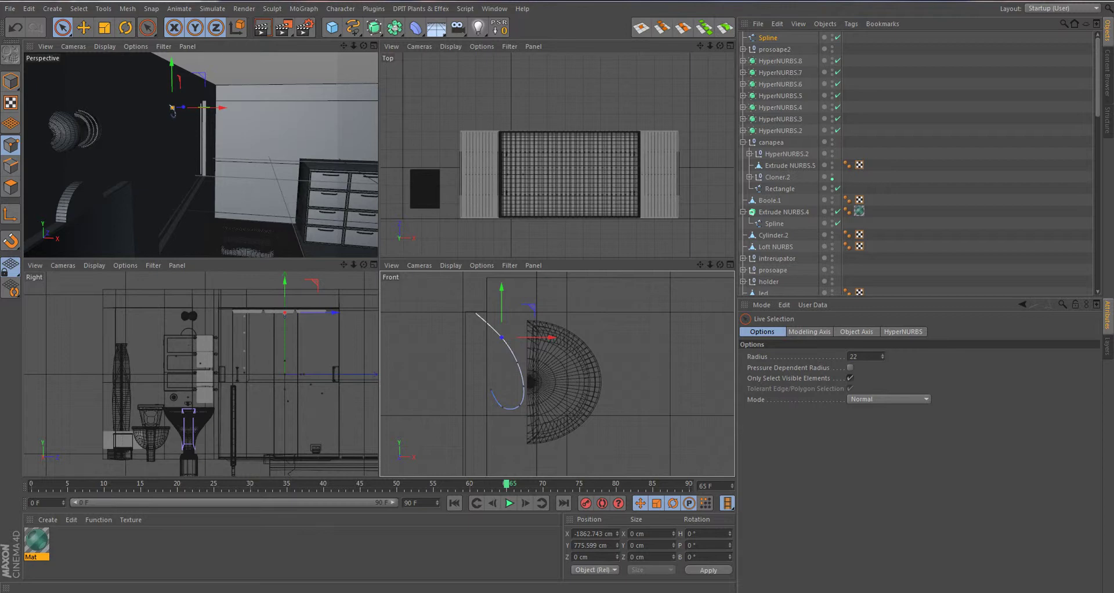
pyautogui.rightClick(515, 369)
pyautogui.click(559, 496)
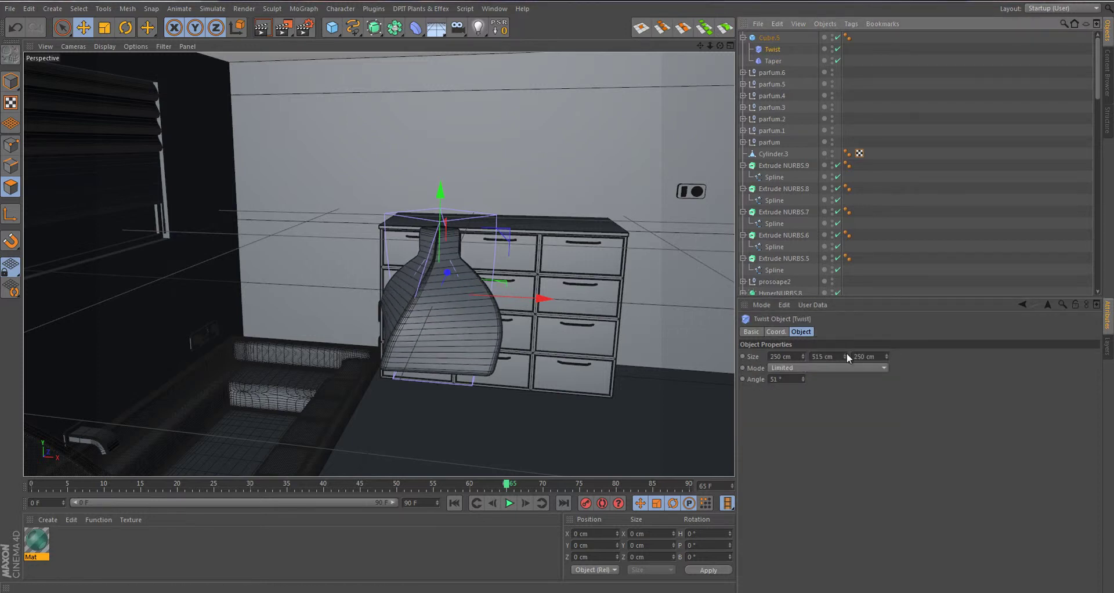
# Shorten the Twist's vertical size and increase the Taper's height and strength
pyautogui.moveTo(847, 356); pyautogui.dragTo(844, 355)
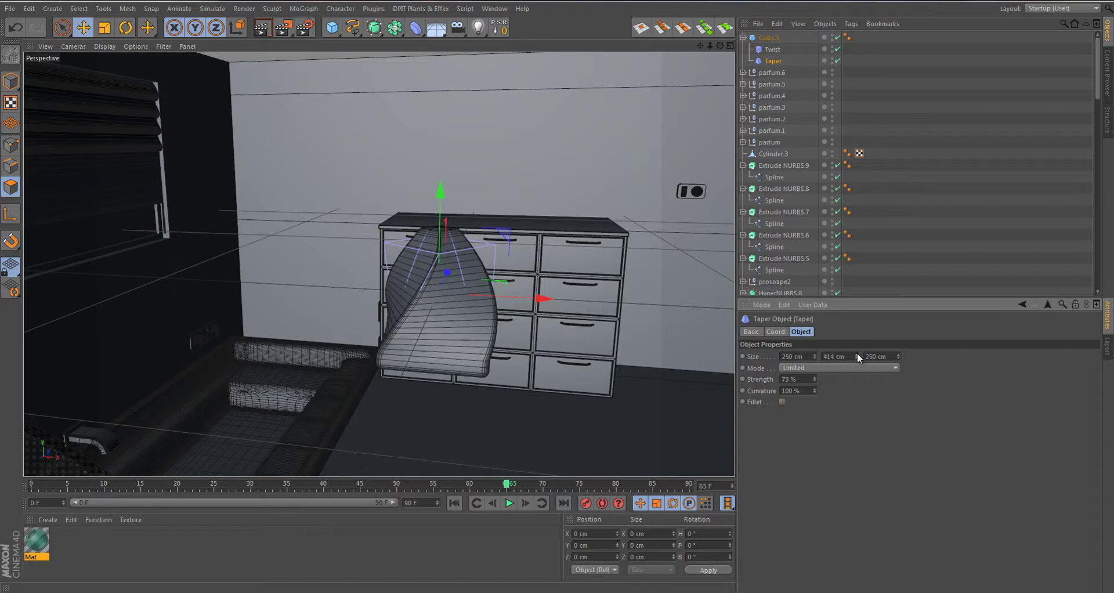
pyautogui.moveTo(857, 355); pyautogui.dragTo(857, 351)
pyautogui.moveTo(815, 379); pyautogui.dragTo(803, 381)
pyautogui.click(772, 50)
pyautogui.keyDown('alt'); pyautogui.moveTo(406, 261); pyautogui.dragTo(488, 232); pyautogui.keyUp('alt')
pyautogui.moveTo(332, 27); pyautogui.dragTo(565, 65)
# Make a short cylinder neck with 19 cm radius sitting on the bottle top
pyautogui.keyDown('alt'); pyautogui.moveTo(487, 185); pyautogui.dragTo(441, 209); pyautogui.keyUp('alt')
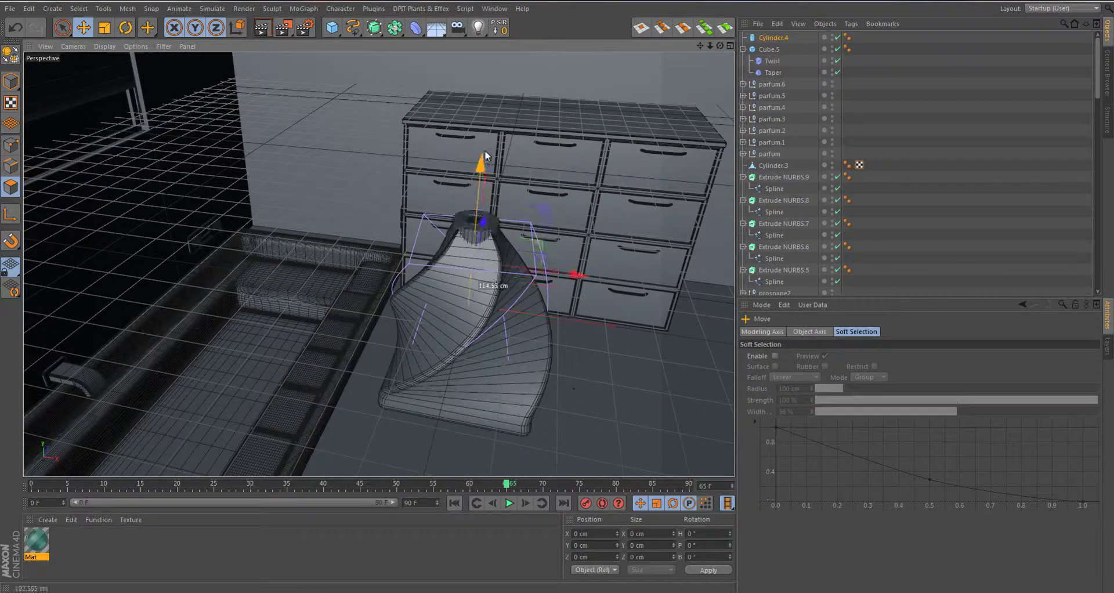
pyautogui.moveTo(842, 356); pyautogui.dragTo(843, 386)
pyautogui.moveTo(511, 378); pyautogui.dragTo(535, 229)
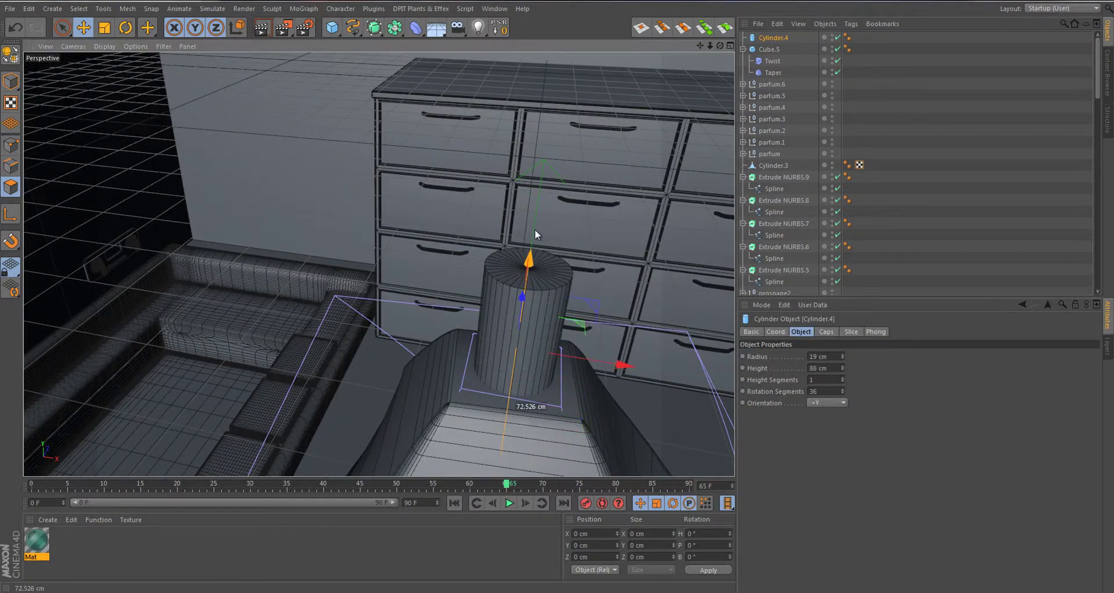
pyautogui.moveTo(847, 380); pyautogui.dragTo(569, 314)
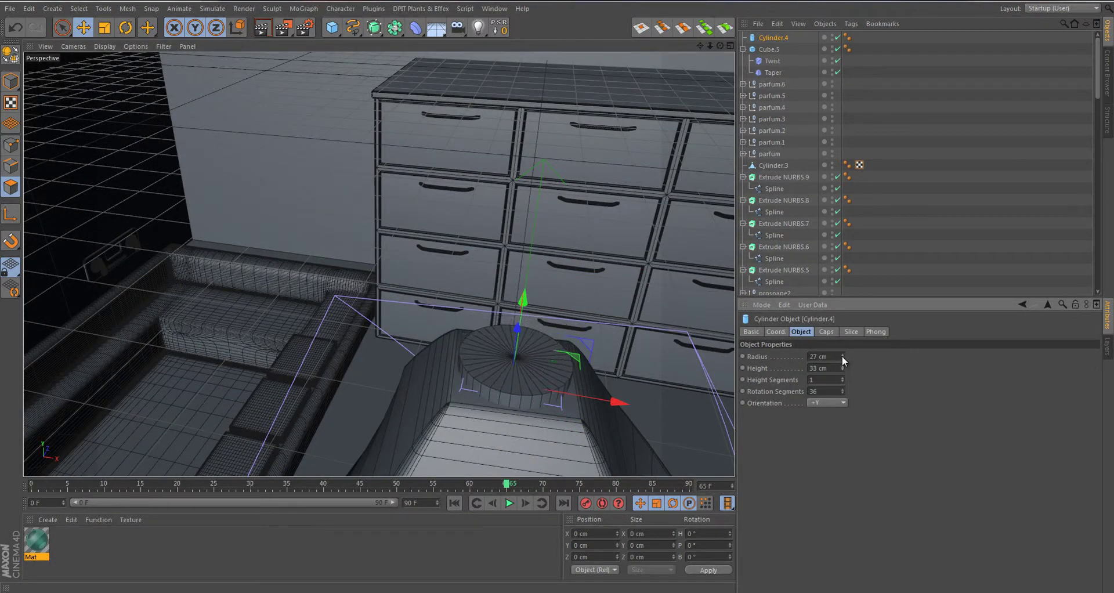
# Duplicate the neck into a thin cap above it and give it filleted caps
pyautogui.hotkey('ctrl', 'c')
pyautogui.hotkey('ctrl', 'v')
pyautogui.moveTo(841, 356); pyautogui.dragTo(843, 367)
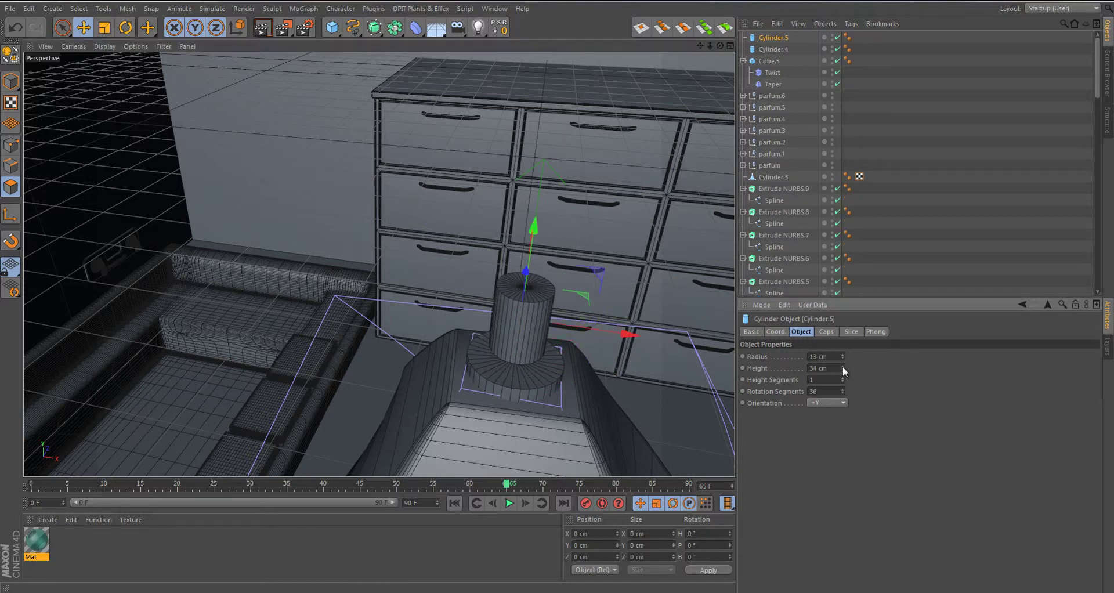
pyautogui.click(773, 50)
pyautogui.click(826, 332)
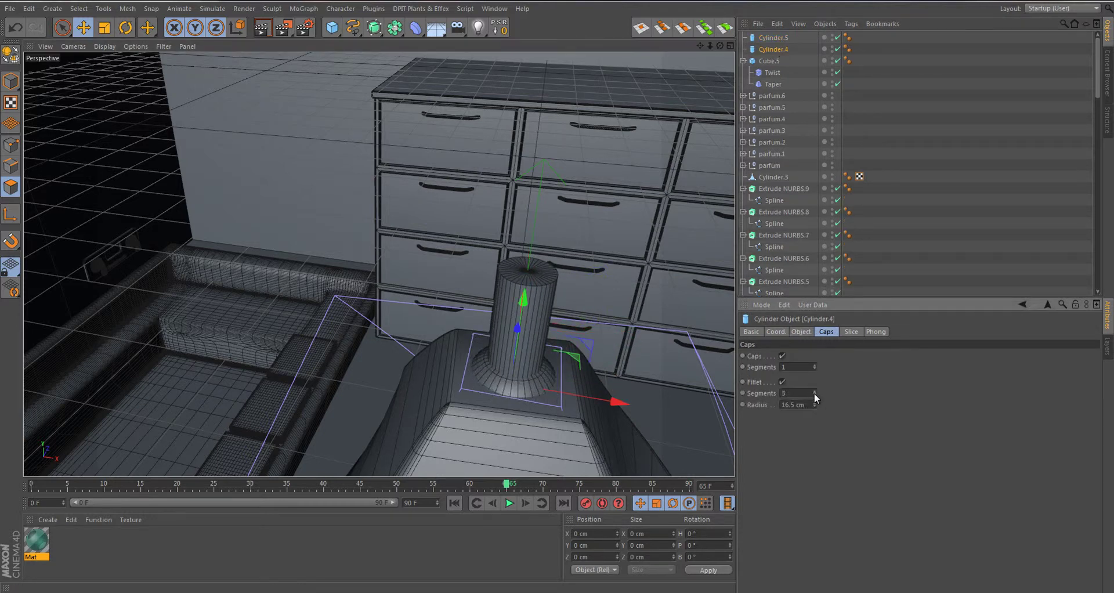
pyautogui.click(774, 38)
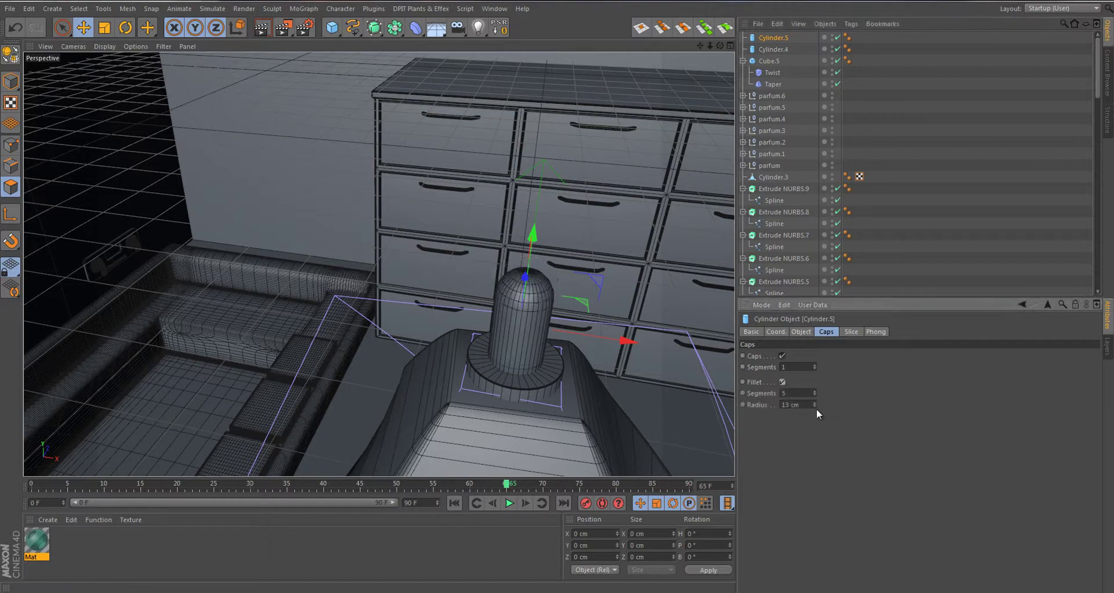
pyautogui.keyDown('alt'); pyautogui.moveTo(520, 338); pyautogui.dragTo(457, 374); pyautogui.keyUp('alt')
# Group the bottle parts into a Null and reduce the Twist's size and angle
pyautogui.keyDown('shift'); pyautogui.click(771, 61); pyautogui.keyUp('shift')
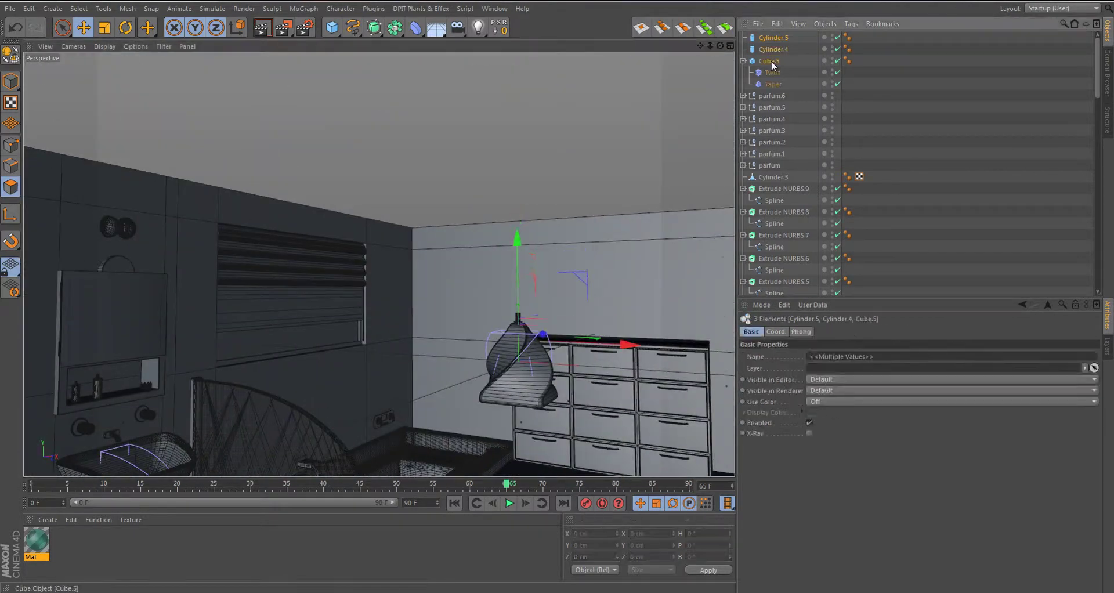
pyautogui.hotkey('alt', 'g')
pyautogui.press('t')
pyautogui.moveTo(465, 329)
pyautogui.keyDown('alt'); pyautogui.mouseDown()
pyautogui.moveTo(654, 370)
pyautogui.moveTo(697, 397)
pyautogui.mouseUp(); pyautogui.keyUp('alt')
pyautogui.click(743, 37)
pyautogui.click(780, 84)
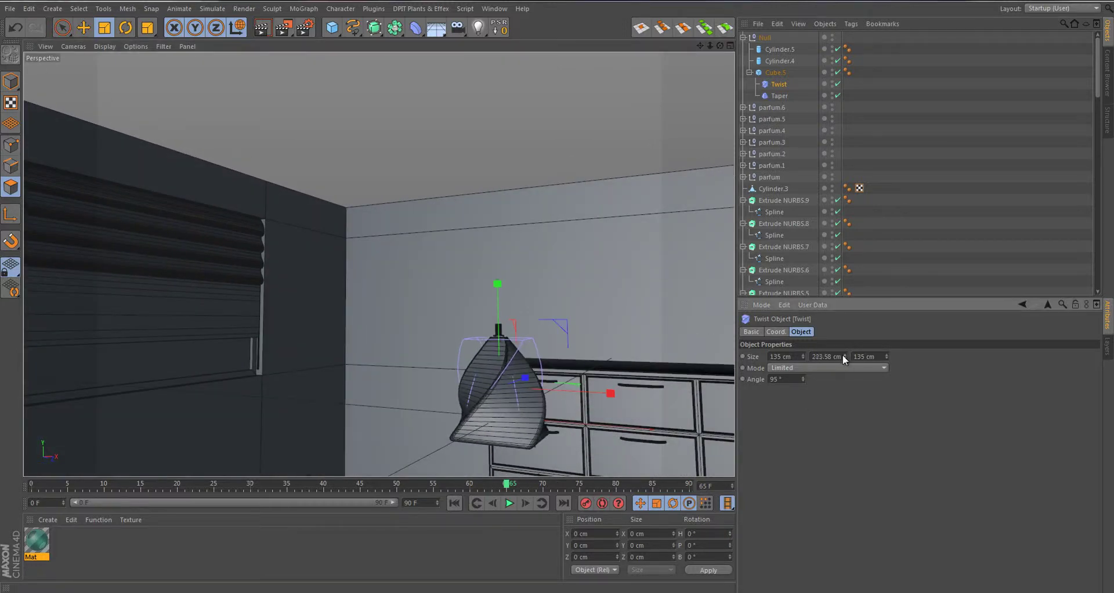
pyautogui.moveTo(843, 357); pyautogui.dragTo(803, 400)
pyautogui.keyDown('alt'); pyautogui.moveTo(406, 407); pyautogui.dragTo(274, 426); pyautogui.keyUp('alt')
# Check the bottle's Taper and base cube in the room, then select the whole bottle group
pyautogui.keyDown('alt'); pyautogui.moveTo(342, 316); pyautogui.dragTo(265, 314); pyautogui.keyUp('alt')
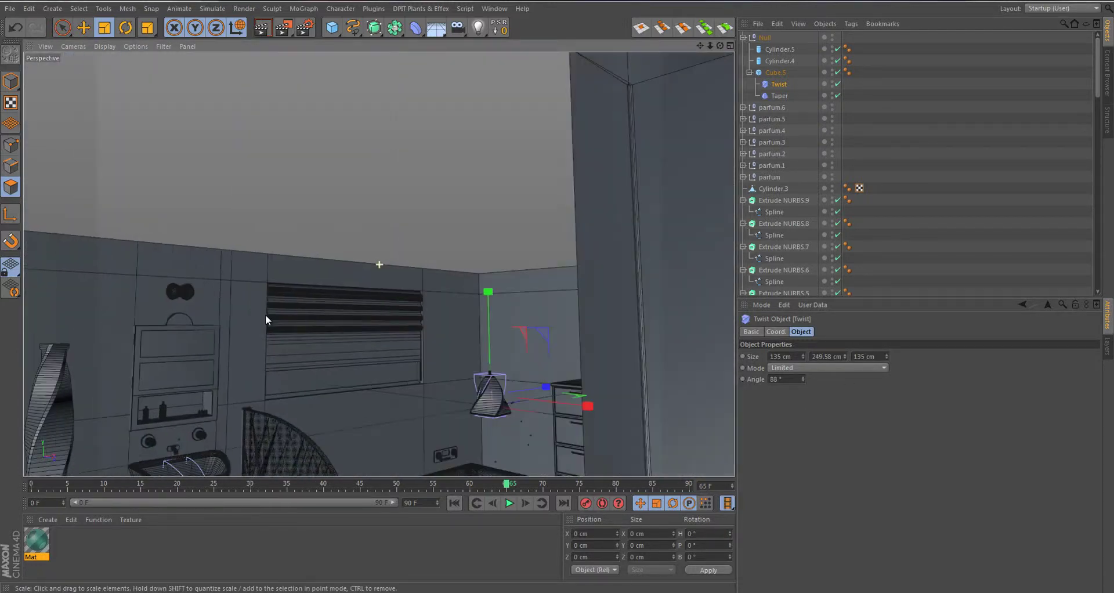
pyautogui.click(779, 96)
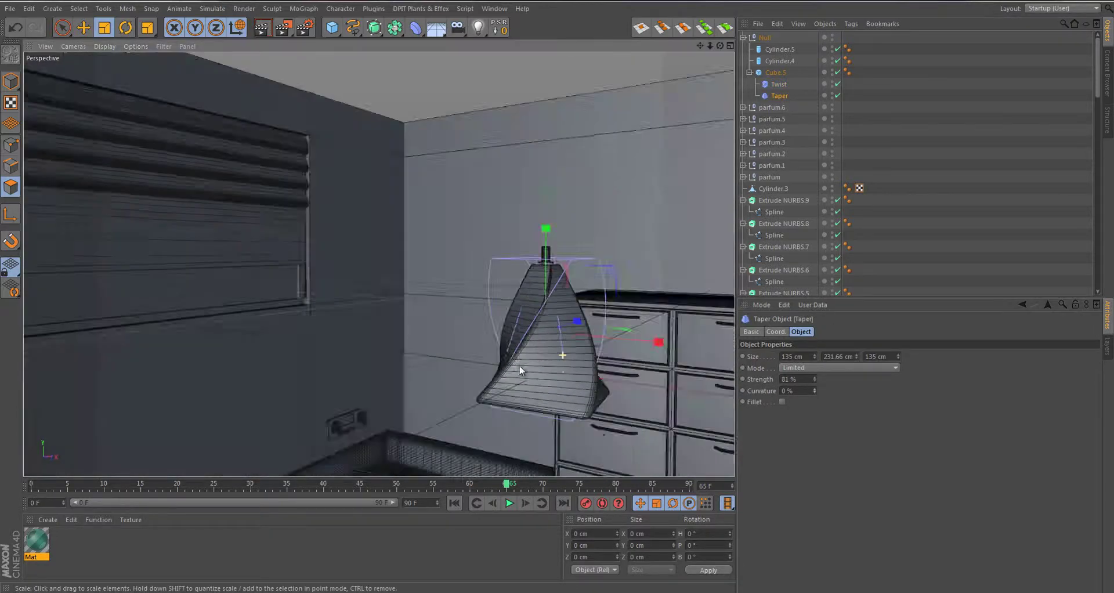
pyautogui.keyDown('alt'); pyautogui.moveTo(519, 365); pyautogui.dragTo(685, 385); pyautogui.keyUp('alt')
pyautogui.click(776, 73)
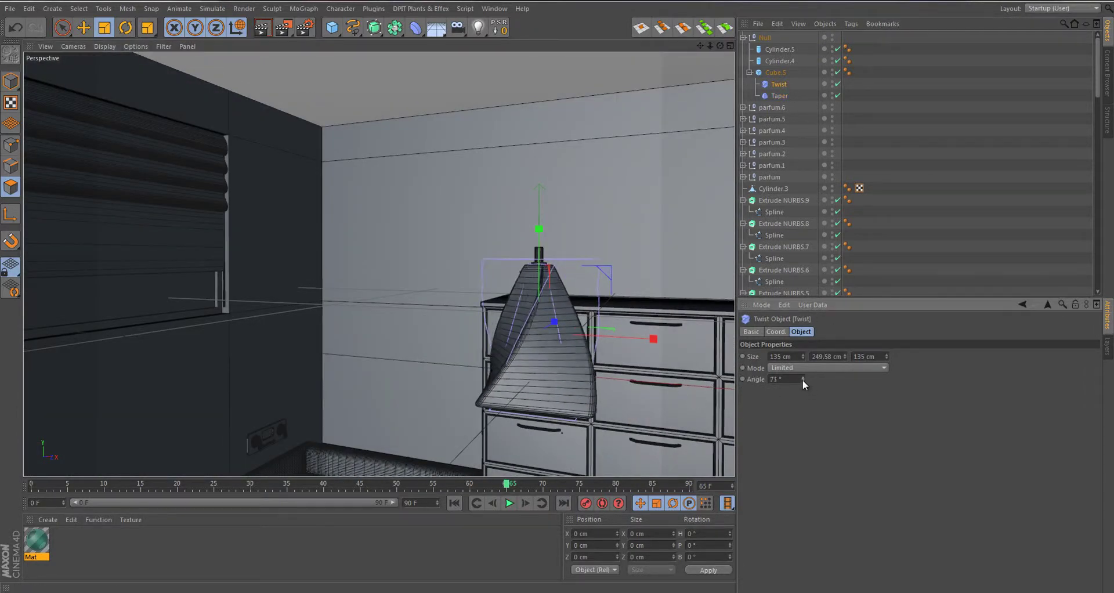
pyautogui.keyDown('alt'); pyautogui.moveTo(688, 330); pyautogui.dragTo(557, 325); pyautogui.keyUp('alt')
pyautogui.click(765, 37)
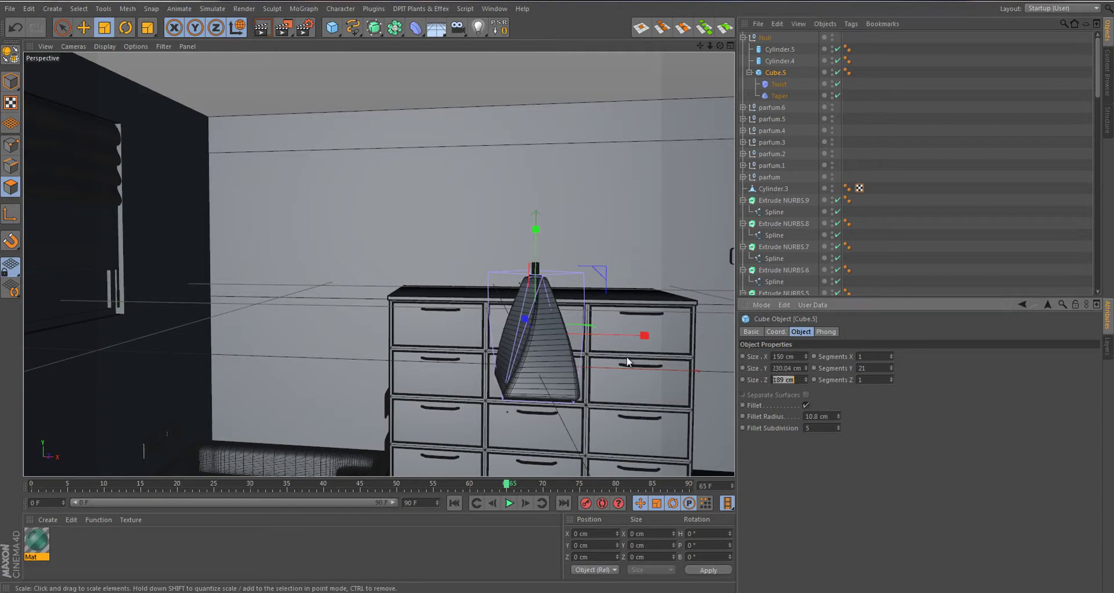
pyautogui.moveTo(647, 354)
pyautogui.keyDown('alt'); pyautogui.mouseDown()
pyautogui.moveTo(409, 333)
pyautogui.moveTo(650, 231)
pyautogui.moveTo(563, 360)
pyautogui.moveTo(345, 367)
pyautogui.moveTo(315, 329)
pyautogui.moveTo(537, 336)
pyautogui.moveTo(374, 232)
pyautogui.moveTo(182, 376)
pyautogui.moveTo(59, 356)
pyautogui.moveTo(324, 332)
pyautogui.mouseUp(); pyautogui.keyUp('alt')
# Ctrl-drag a copy, Null.1, beside the bottle on the niche shelf and rotate it
pyautogui.press('e')
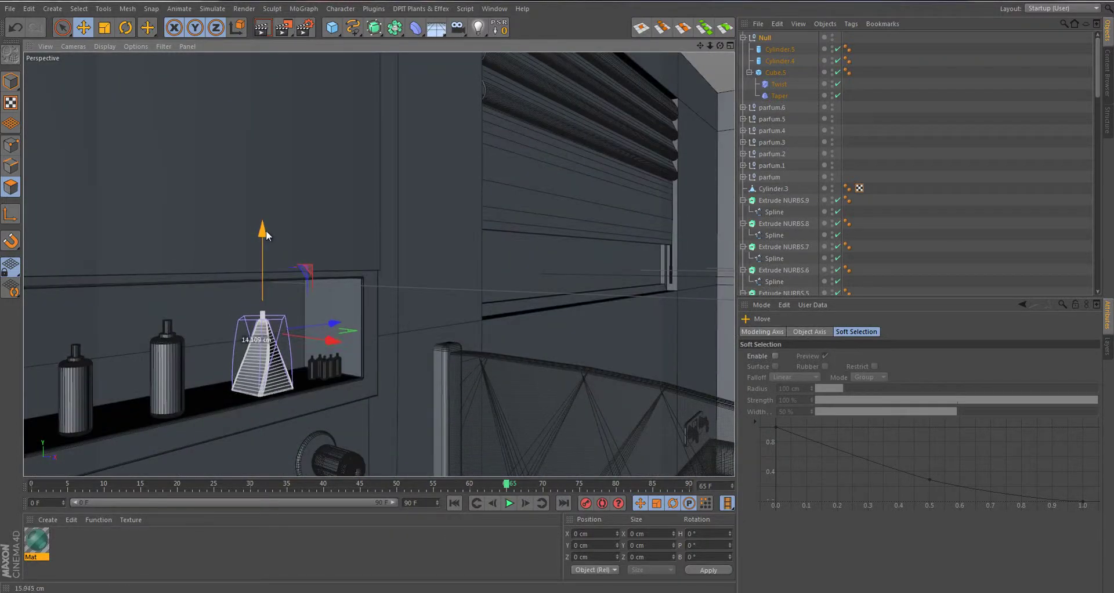
pyautogui.keyDown('alt'); pyautogui.moveTo(266, 231); pyautogui.dragTo(266, 375); pyautogui.keyUp('alt')
pyautogui.keyDown('ctrl'); pyautogui.moveTo(456, 301); pyautogui.dragTo(403, 301); pyautogui.keyUp('ctrl')
pyautogui.press('r')
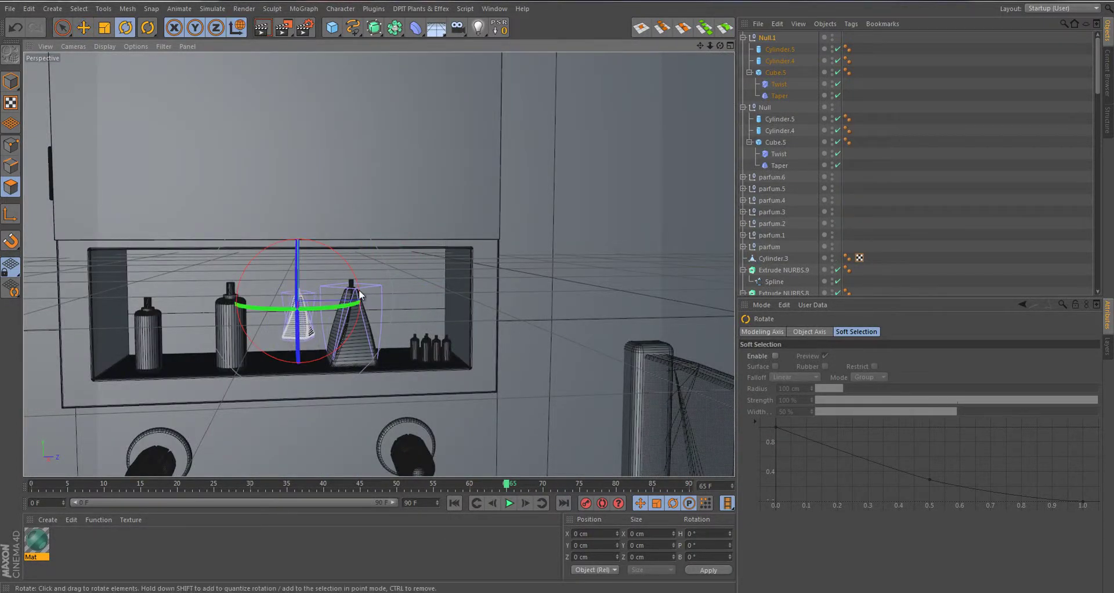
pyautogui.moveTo(295, 229)
pyautogui.keyDown('alt'); pyautogui.mouseDown()
pyautogui.moveTo(395, 374)
pyautogui.moveTo(228, 368)
pyautogui.moveTo(206, 386)
pyautogui.moveTo(308, 335)
pyautogui.mouseUp(); pyautogui.keyUp('alt')
pyautogui.moveTo(308, 335)
pyautogui.mouseDown()
pyautogui.moveTo(285, 323)
pyautogui.moveTo(413, 362)
pyautogui.moveTo(360, 174)
pyautogui.mouseUp()
# Add a shorter cylinder near the drawers with filleted, rounded cap edges
pyautogui.click(331, 28)
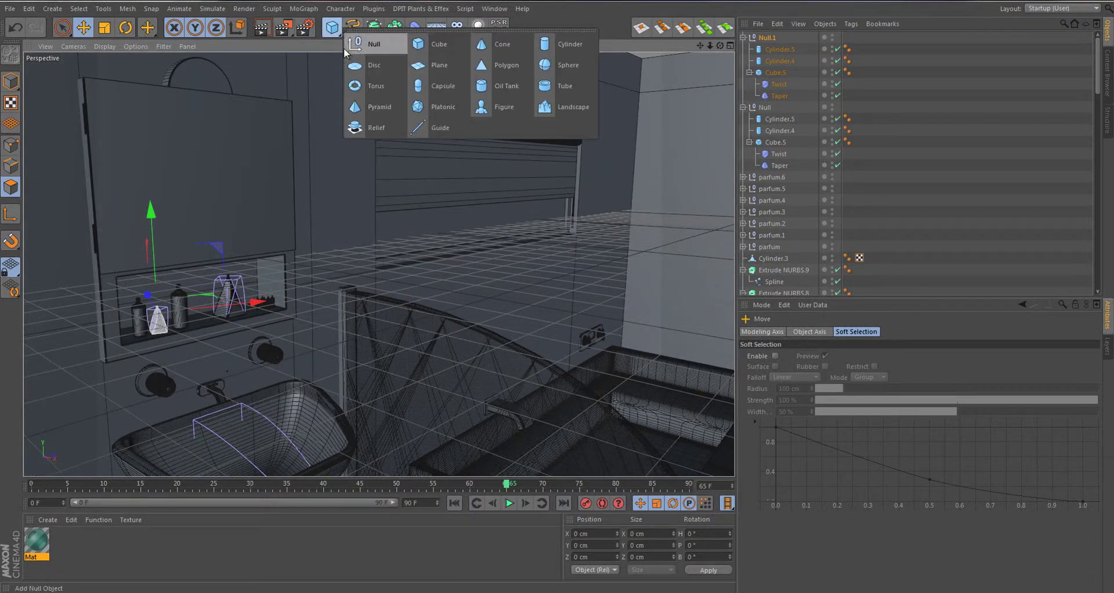
pyautogui.click(545, 43)
pyautogui.moveTo(465, 261)
pyautogui.keyDown('alt'); pyautogui.mouseDown()
pyautogui.moveTo(567, 290)
pyautogui.moveTo(415, 296)
pyautogui.moveTo(441, 302)
pyautogui.mouseUp(); pyautogui.keyUp('alt')
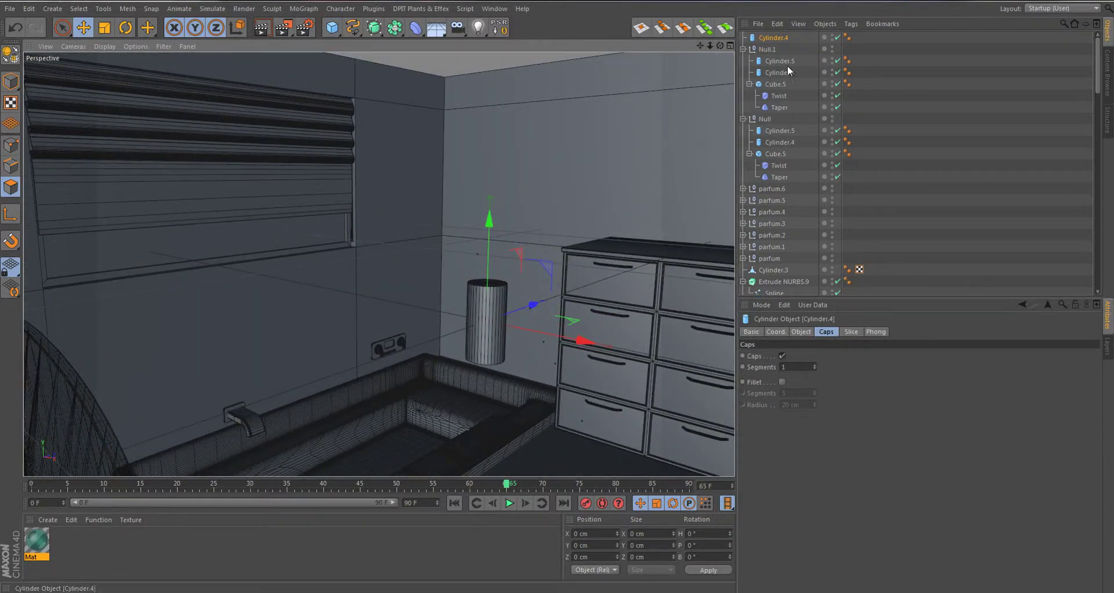
pyautogui.moveTo(842, 368); pyautogui.dragTo(842, 372)
pyautogui.click(826, 332)
pyautogui.click(782, 382)
pyautogui.scroll(5, 486, 350)
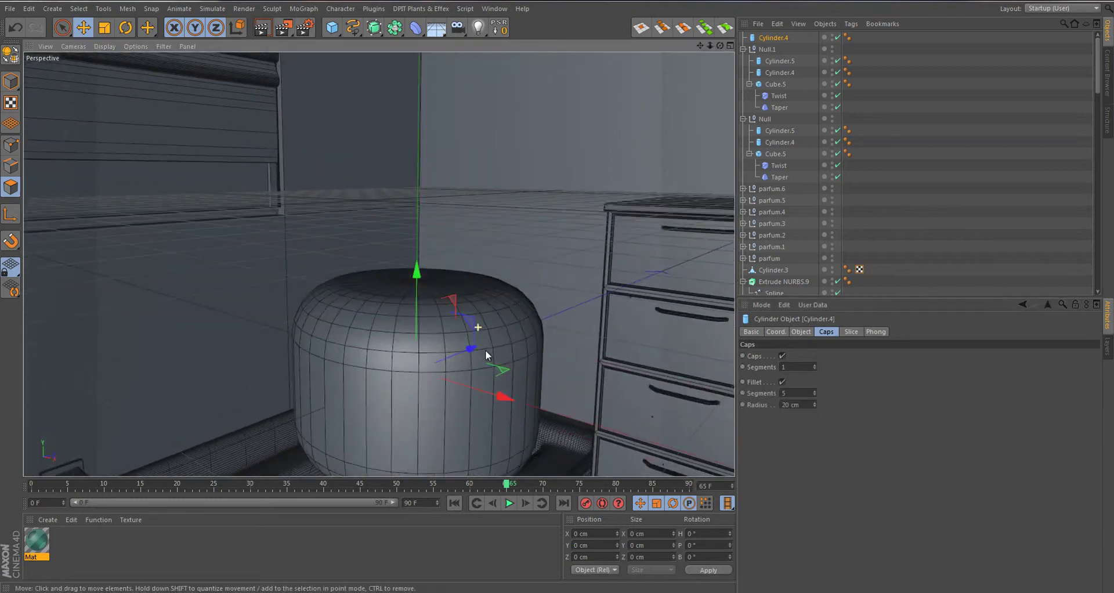
pyautogui.moveTo(485, 349)
pyautogui.keyDown('alt'); pyautogui.mouseDown()
pyautogui.moveTo(515, 379)
pyautogui.moveTo(378, 233)
pyautogui.mouseUp(); pyautogui.keyUp('alt')
# Make the cylinder editable, inset its side faces into a thin middle band, and extrude the top
pyautogui.press('c')
pyautogui.press('i')
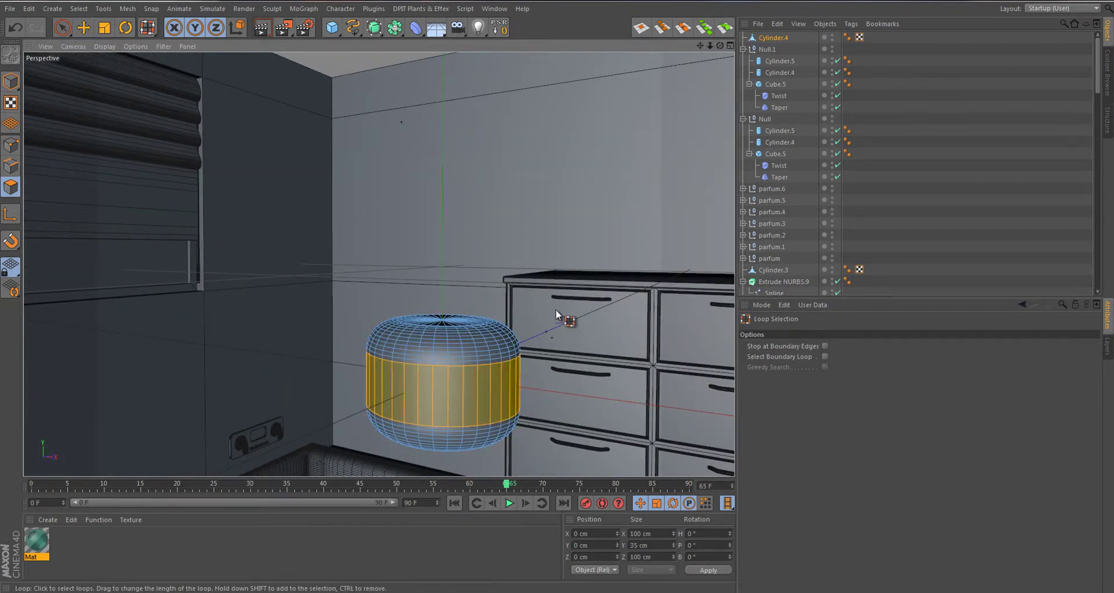
pyautogui.click(801, 390)
pyautogui.moveTo(545, 301); pyautogui.dragTo(557, 300)
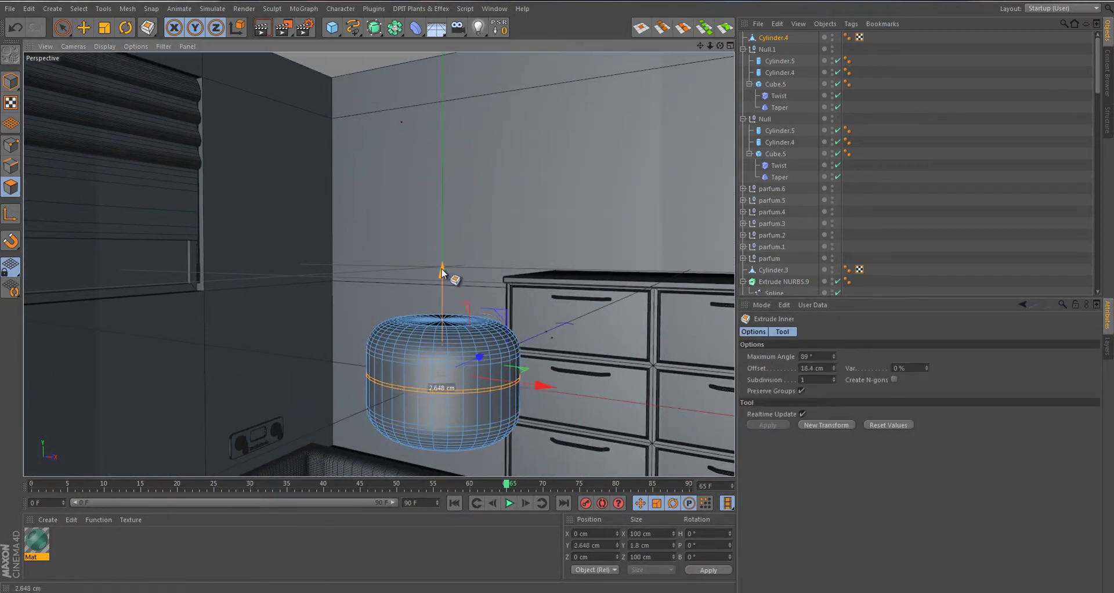
pyautogui.moveTo(443, 273)
pyautogui.keyDown('alt'); pyautogui.mouseDown()
pyautogui.moveTo(464, 324)
pyautogui.moveTo(492, 276)
pyautogui.moveTo(586, 380)
pyautogui.moveTo(525, 319)
pyautogui.moveTo(502, 330)
pyautogui.mouseUp(); pyautogui.keyUp('alt')
pyautogui.press('t')
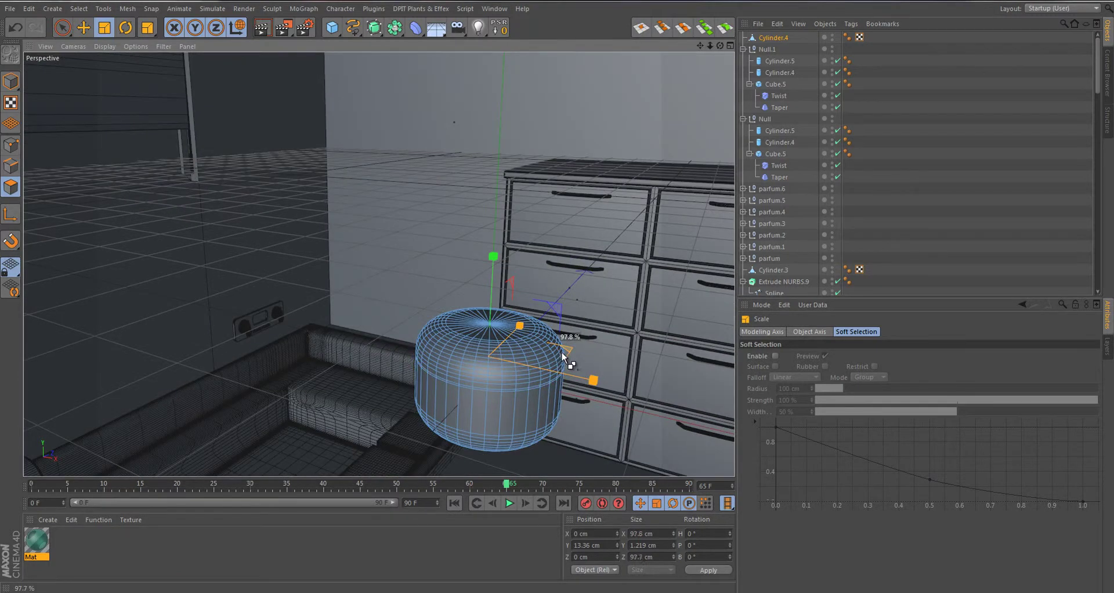
pyautogui.hotkey('ctrl', 'z')
pyautogui.hotkey('ctrl', 'z')
pyautogui.hotkey('ctrl', 'z')
pyautogui.keyDown('alt'); pyautogui.moveTo(463, 291); pyautogui.dragTo(460, 366); pyautogui.keyUp('alt')
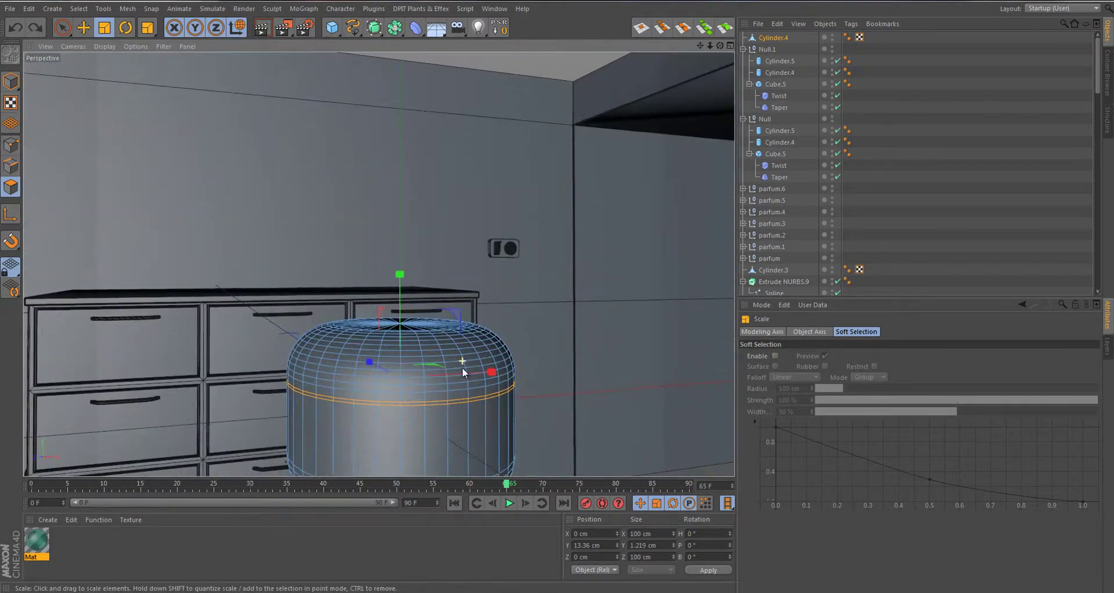
pyautogui.press('d')
pyautogui.scroll(3, 412, 356)
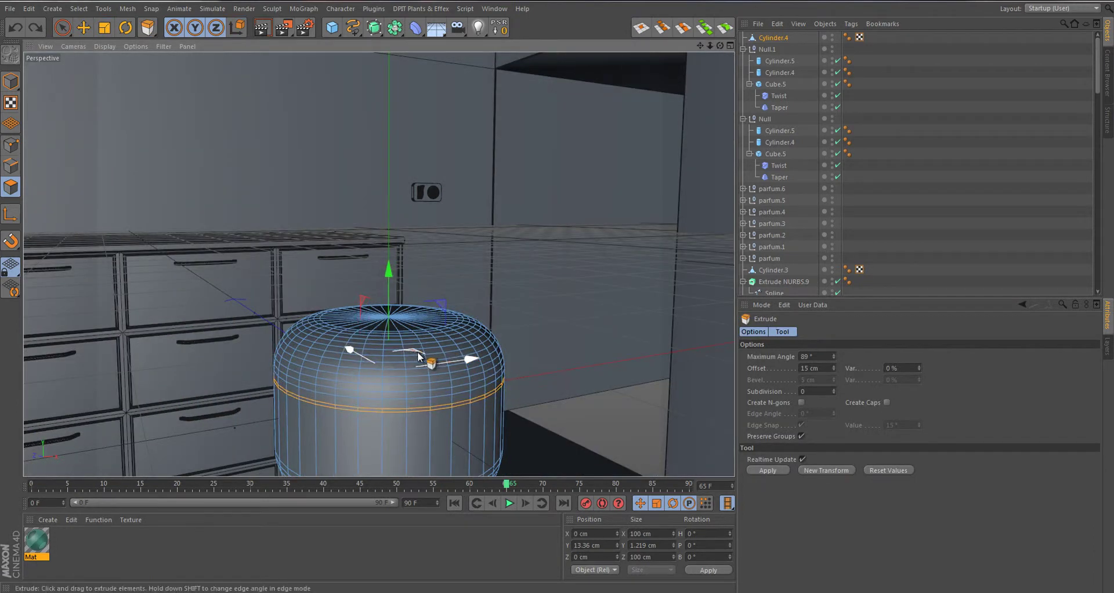
pyautogui.keyDown('alt'); pyautogui.moveTo(415, 357); pyautogui.dragTo(460, 381); pyautogui.keyUp('alt')
# Loop-select a band of faces around the cylinder, inset it thinner and shrink it inward
pyautogui.press('u')
pyautogui.press('l')
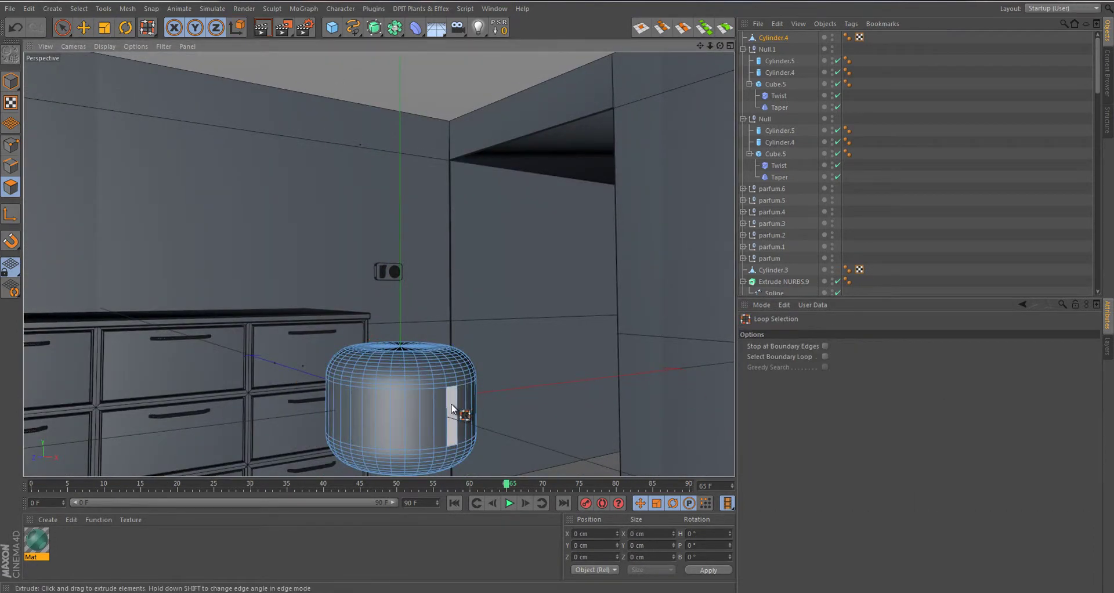
pyautogui.click(453, 408)
pyautogui.press('i')
pyautogui.moveTo(558, 298)
pyautogui.mouseDown()
pyautogui.moveTo(423, 294)
pyautogui.moveTo(412, 343)
pyautogui.mouseUp()
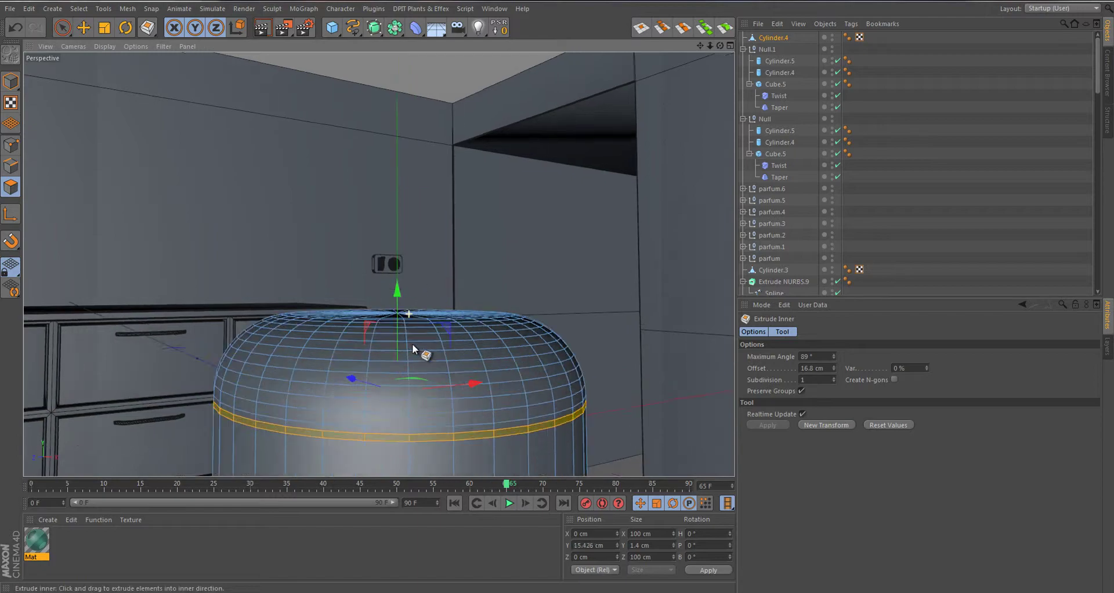
pyautogui.press('t')
pyautogui.moveTo(397, 381)
pyautogui.mouseDown()
pyautogui.moveTo(487, 332)
pyautogui.moveTo(579, 324)
pyautogui.moveTo(522, 290)
pyautogui.mouseUp()
# Wrap the cylinder in a HyperNURBS to smooth it, then reselect the cylinder mesh
pyautogui.click(374, 27)
pyautogui.moveTo(349, 295)
pyautogui.keyDown('alt'); pyautogui.mouseDown()
pyautogui.moveTo(438, 316)
pyautogui.moveTo(396, 366)
pyautogui.moveTo(523, 348)
pyautogui.moveTo(419, 384)
pyautogui.mouseUp(); pyautogui.keyUp('alt')
pyautogui.click(772, 58)
pyautogui.click(779, 49)
pyautogui.press('k')
pyautogui.press('l')
pyautogui.scroll(-6, 419, 384)
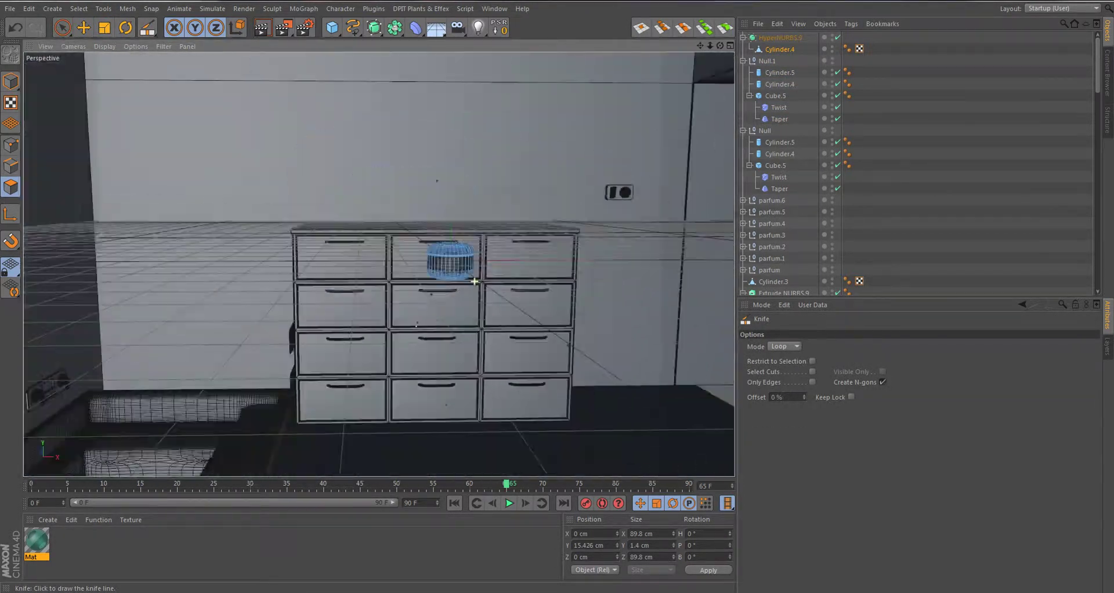
# Squash the bottle to about 87% height and set it onto the niche shelf
pyautogui.press('t')
pyautogui.moveTo(419, 279)
pyautogui.keyDown('alt'); pyautogui.mouseDown()
pyautogui.moveTo(286, 179)
pyautogui.moveTo(284, 199)
pyautogui.moveTo(406, 290)
pyautogui.moveTo(325, 325)
pyautogui.mouseUp(); pyautogui.keyUp('alt')
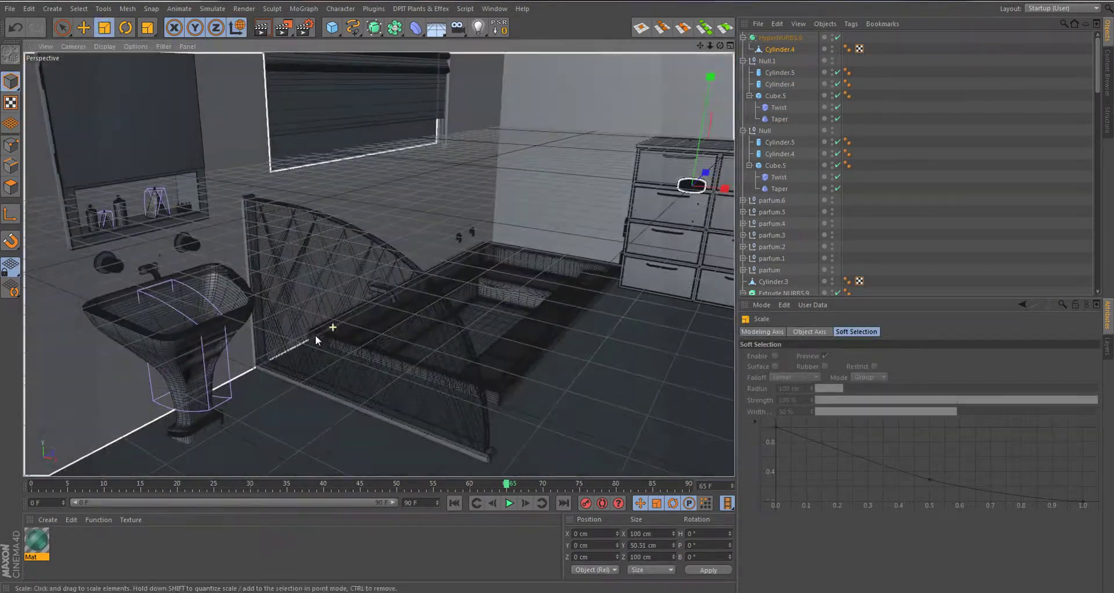
pyautogui.press('e')
pyautogui.moveTo(689, 181)
pyautogui.mouseDown()
pyautogui.moveTo(484, 343)
pyautogui.moveTo(126, 283)
pyautogui.moveTo(339, 153)
pyautogui.moveTo(395, 266)
pyautogui.moveTo(339, 255)
pyautogui.moveTo(372, 232)
pyautogui.mouseUp()
pyautogui.scroll(3, 339, 152)
pyautogui.scroll(3, 371, 232)
pyautogui.moveTo(381, 177)
pyautogui.mouseDown()
pyautogui.moveTo(376, 118)
pyautogui.moveTo(395, 263)
pyautogui.mouseUp()
# Orbit around the room from the sink and tub side to face the drawers
pyautogui.scroll(-5, 369, 253)
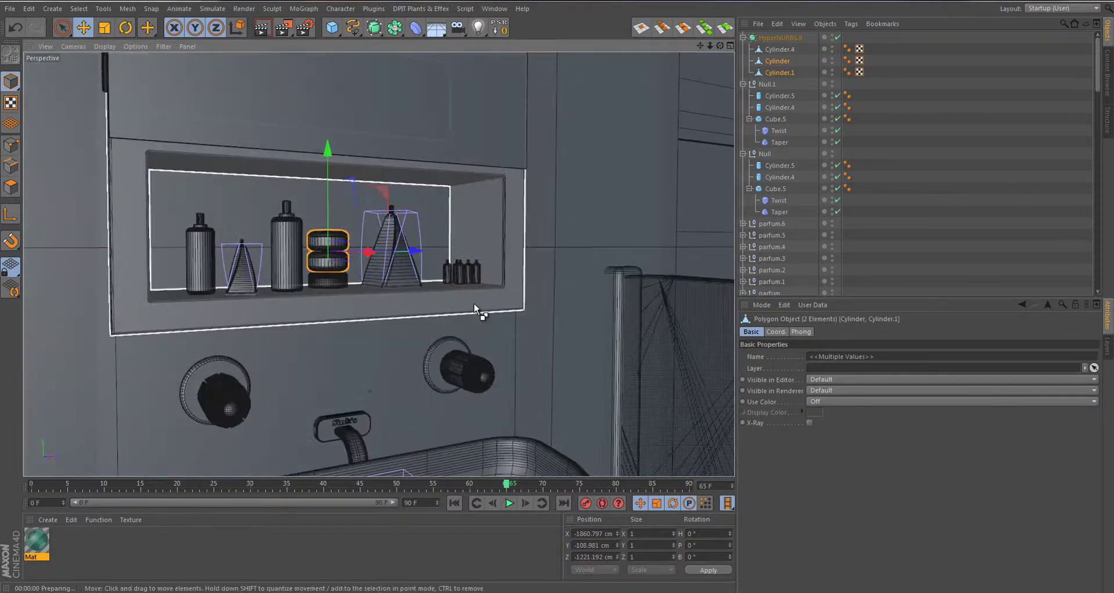
pyautogui.scroll(-3, 474, 302)
pyautogui.keyDown('alt'); pyautogui.moveTo(449, 316); pyautogui.dragTo(378, 313); pyautogui.keyUp('alt')
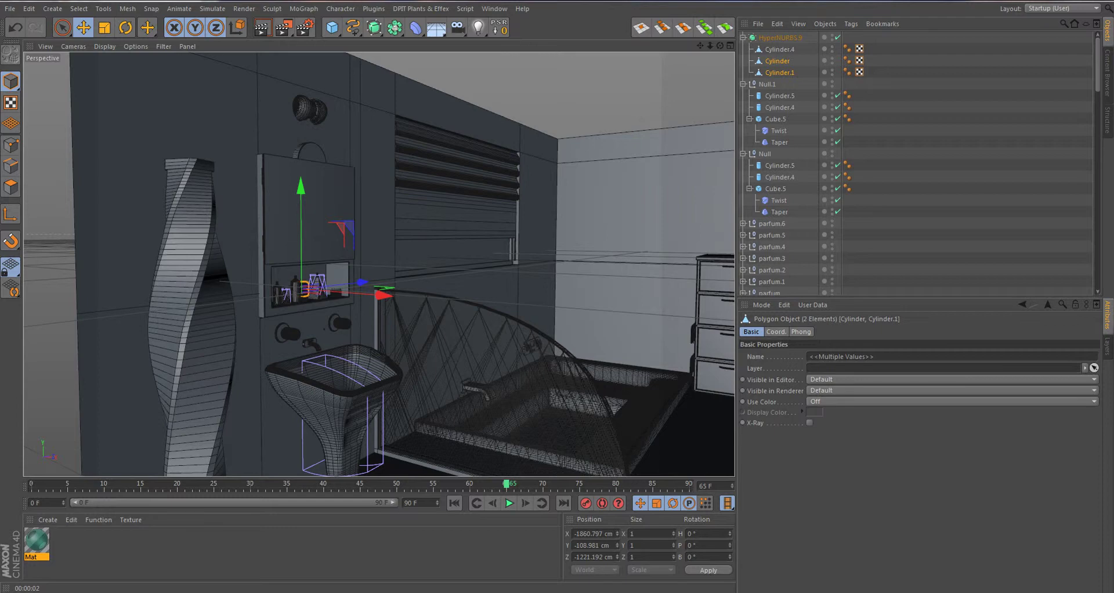
pyautogui.moveTo(615, 348)
pyautogui.keyDown('alt'); pyautogui.mouseDown()
pyautogui.moveTo(538, 299)
pyautogui.moveTo(246, 235)
pyautogui.moveTo(388, 187)
pyautogui.mouseUp(); pyautogui.keyUp('alt')
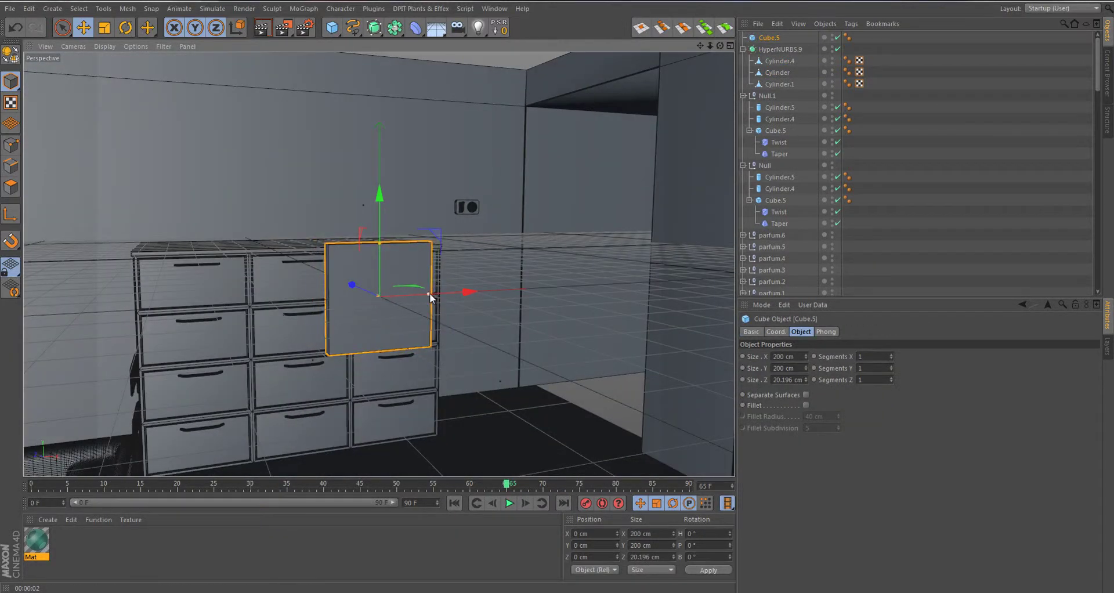
# Put the square panel in a Cloner in Grid Array mode and add a Random effector
pyautogui.moveTo(580, 348)
pyautogui.keyDown('alt'); pyautogui.mouseDown()
pyautogui.moveTo(390, 337)
pyautogui.moveTo(325, 244)
pyautogui.mouseUp(); pyautogui.keyUp('alt')
pyautogui.click(303, 9)
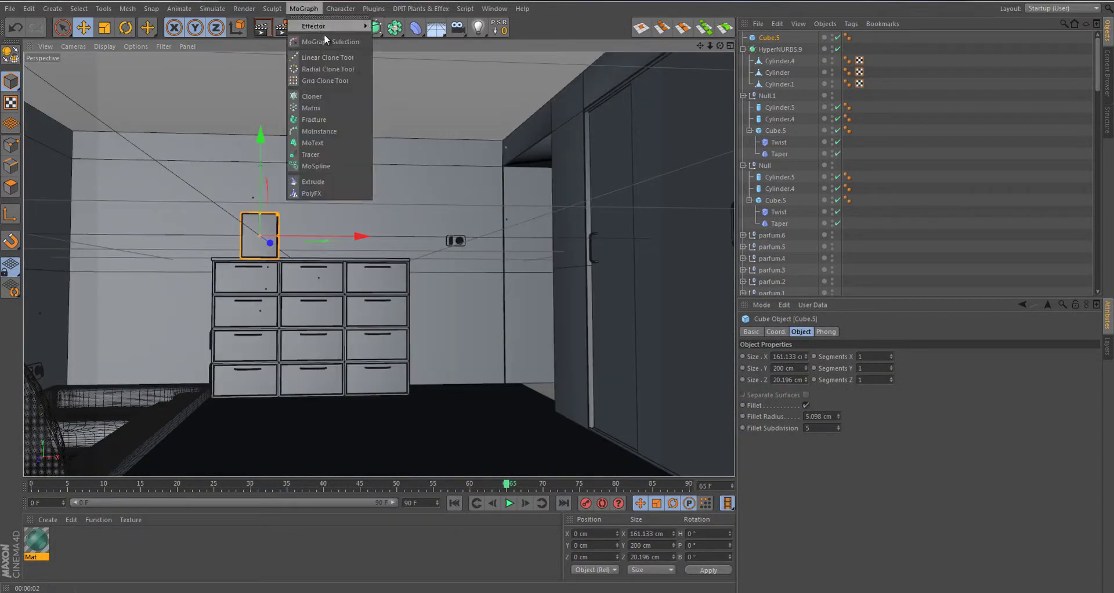
pyautogui.keyDown('alt'); pyautogui.click(324, 34); pyautogui.keyUp('alt')
pyautogui.click(831, 354)
pyautogui.click(831, 377)
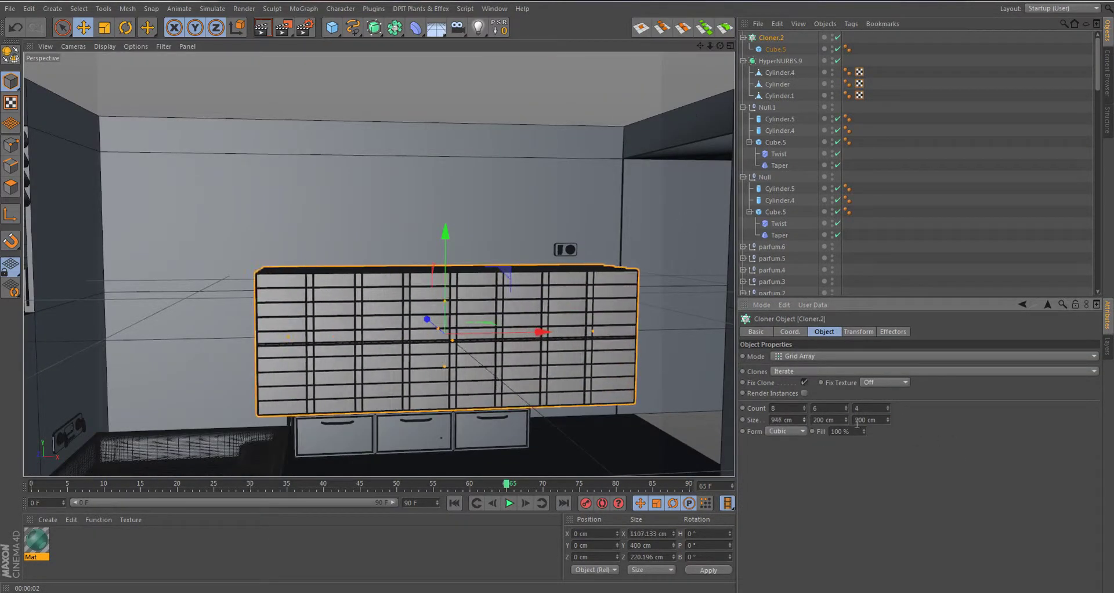
pyautogui.click(304, 9)
pyautogui.click(412, 114)
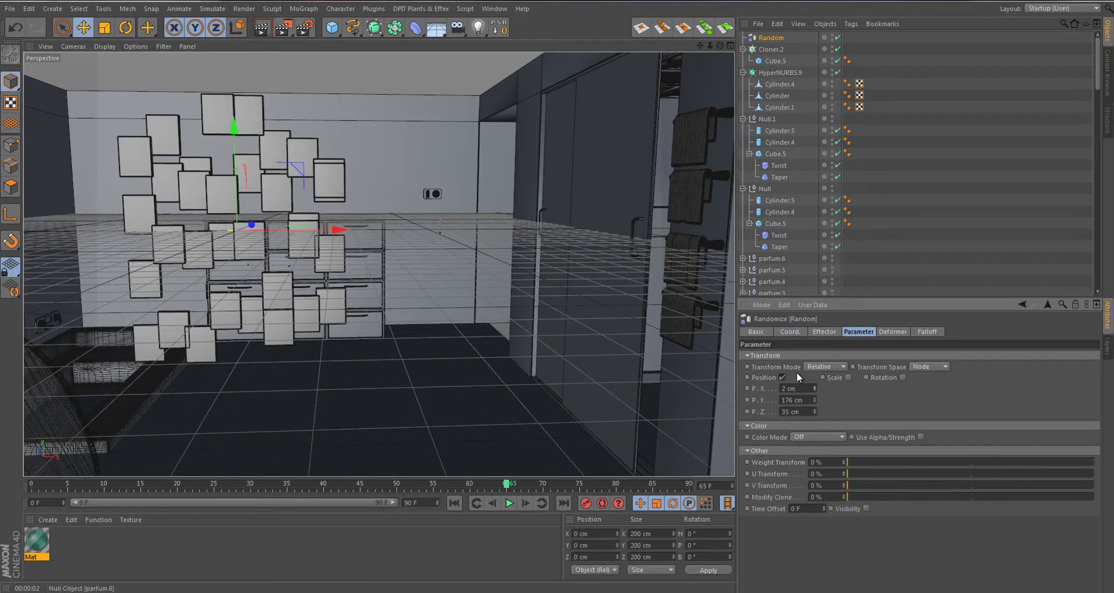
# Stretch the grid to 943 cm, randomize clone size and colour, and rotate and raise it onto the wall
pyautogui.click(771, 50)
pyautogui.moveTo(846, 420); pyautogui.dragTo(807, 420)
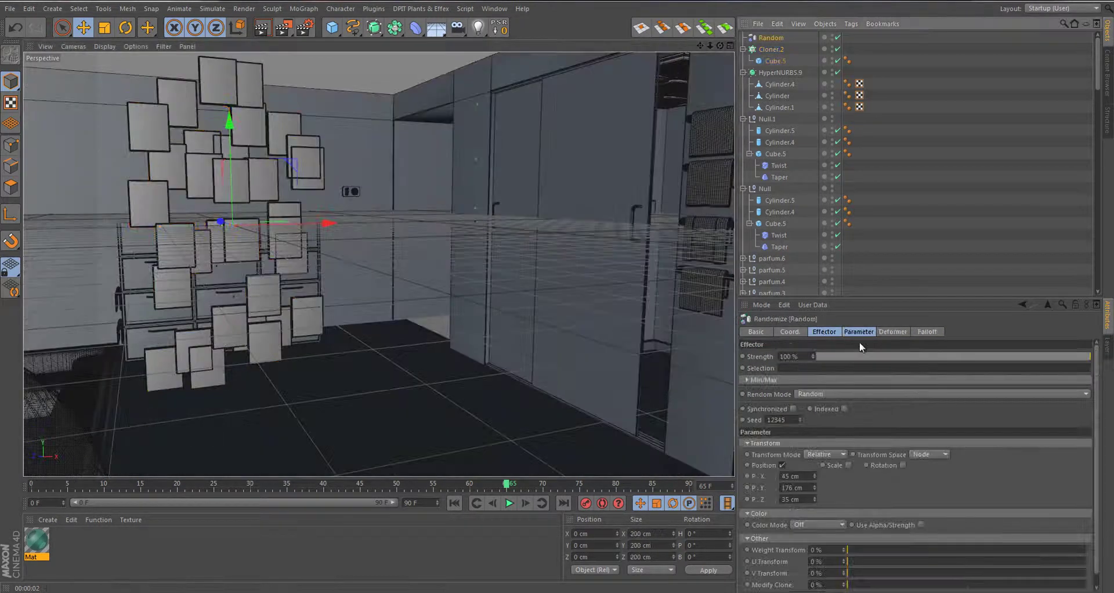
pyautogui.moveTo(909, 388)
pyautogui.mouseDown()
pyautogui.moveTo(908, 375)
pyautogui.moveTo(907, 392)
pyautogui.mouseUp()
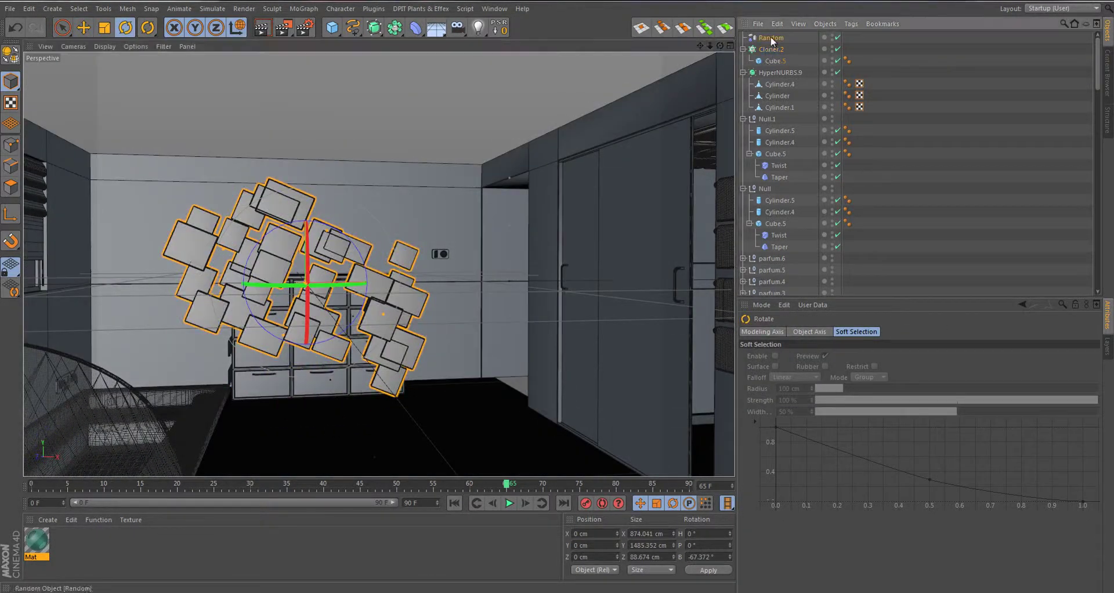
pyautogui.moveTo(357, 258); pyautogui.dragTo(361, 259)
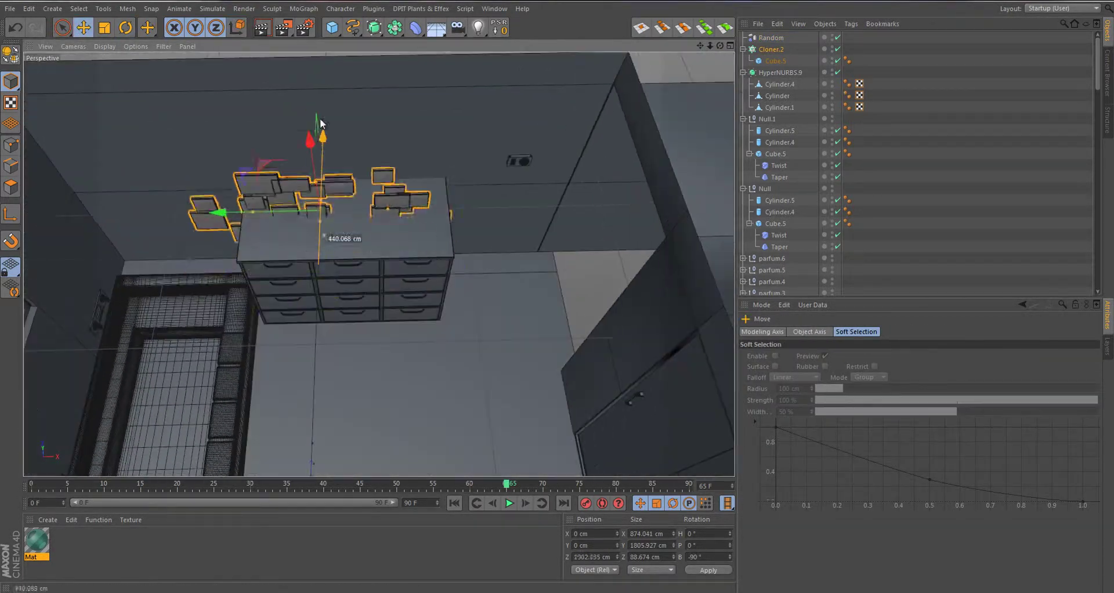
pyautogui.keyDown('alt'); pyautogui.moveTo(321, 123); pyautogui.dragTo(388, 223); pyautogui.keyUp('alt')
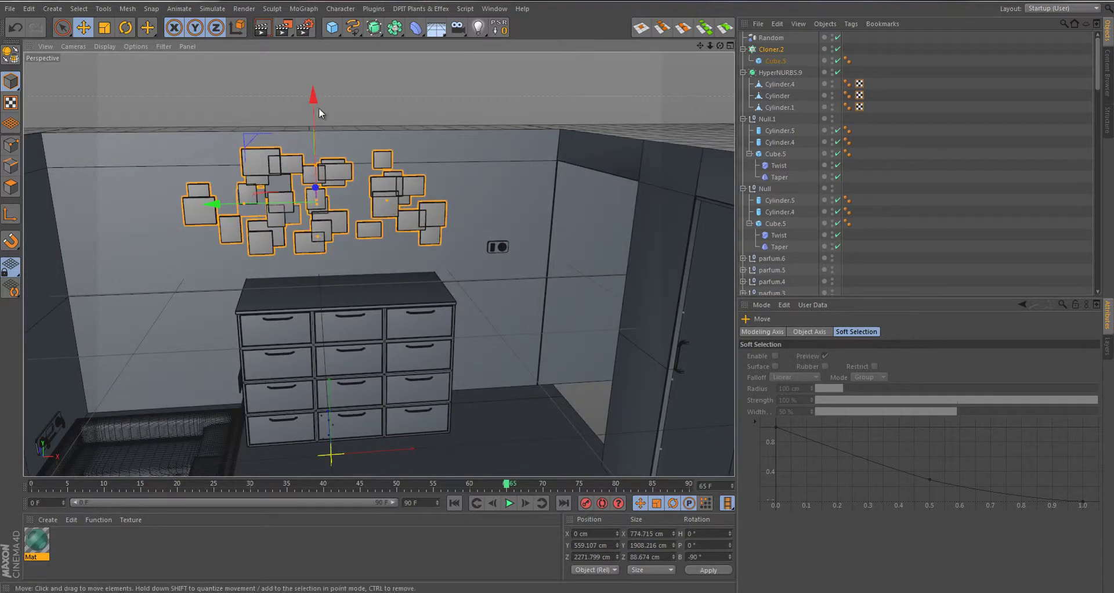
pyautogui.moveTo(388, 222); pyautogui.dragTo(269, 137)
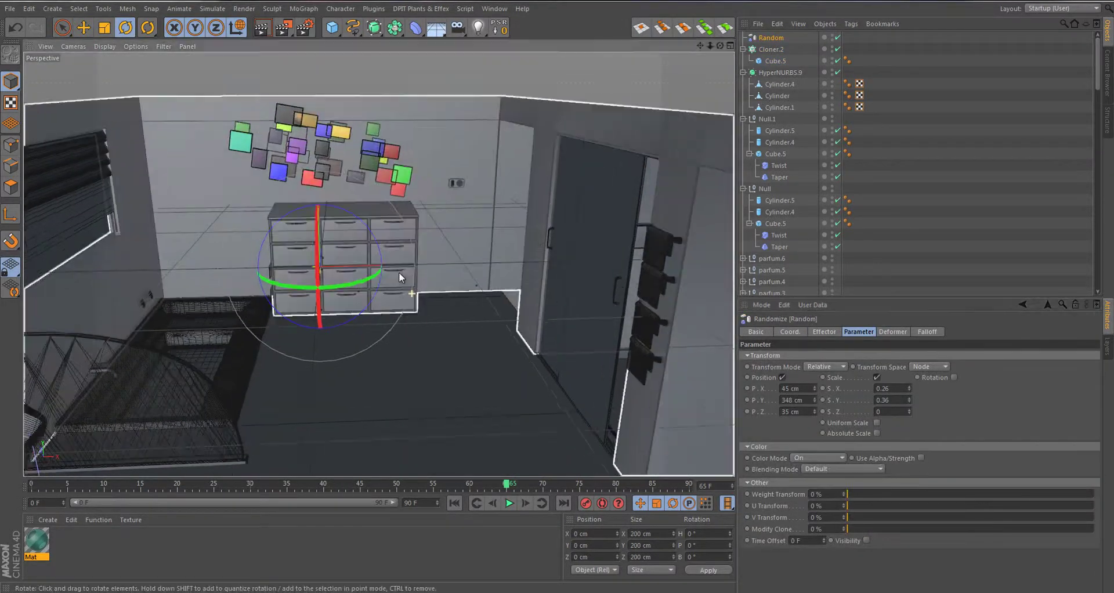
pyautogui.keyDown('alt'); pyautogui.moveTo(399, 273); pyautogui.dragTo(377, 220); pyautogui.keyUp('alt')
pyautogui.click(377, 221)
# Orbit the room and select the cloner for moving
pyautogui.keyDown('alt'); pyautogui.moveTo(405, 263); pyautogui.dragTo(319, 215); pyautogui.keyUp('alt')
pyautogui.click(325, 145)
pyautogui.press('e')
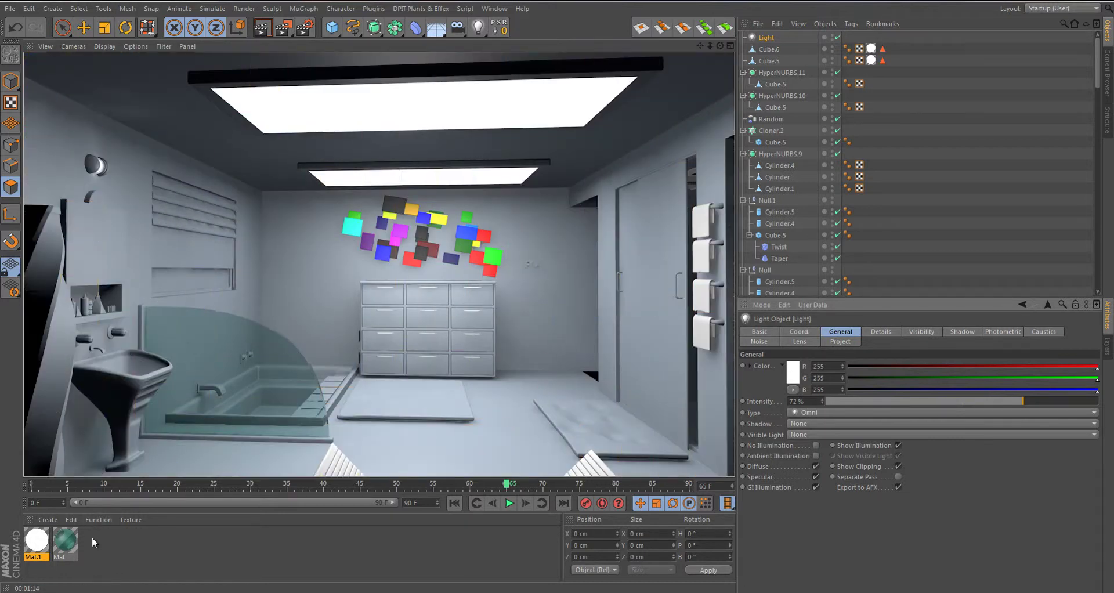
# Enable and adjust Transparency on the Mat material to make it glassy
pyautogui.doubleClick(65, 541)
pyautogui.click(198, 211)
pyautogui.click(201, 222)
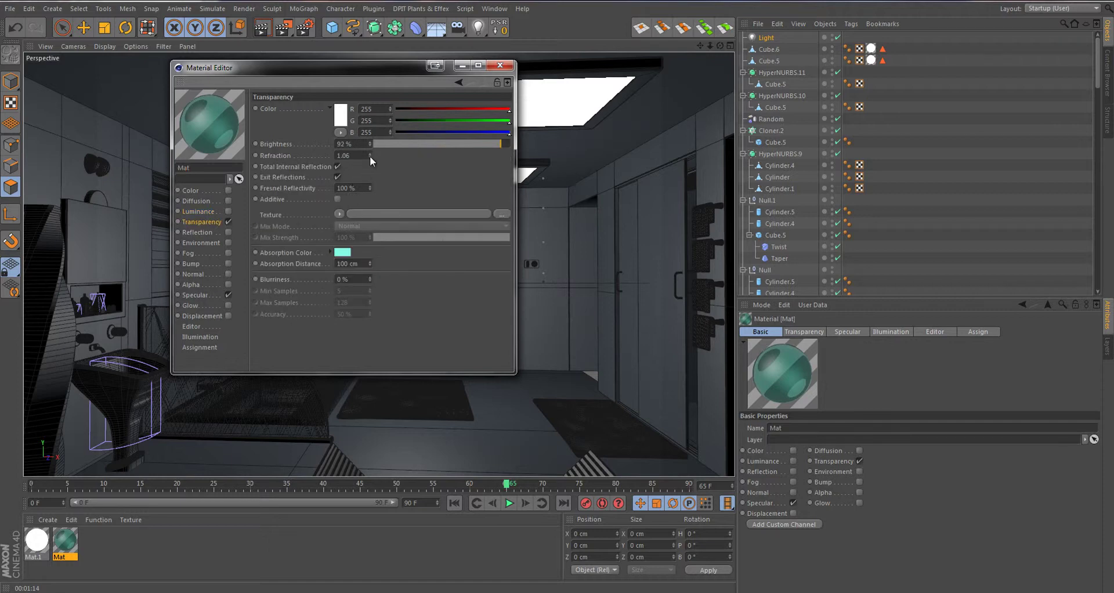
pyautogui.click(370, 155)
pyautogui.click(500, 65)
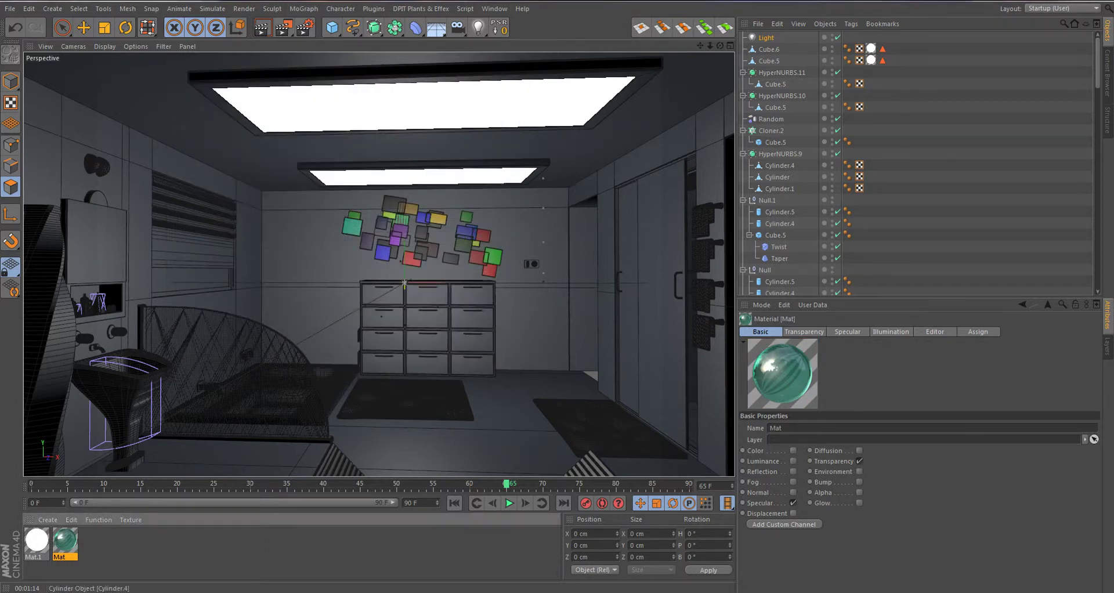